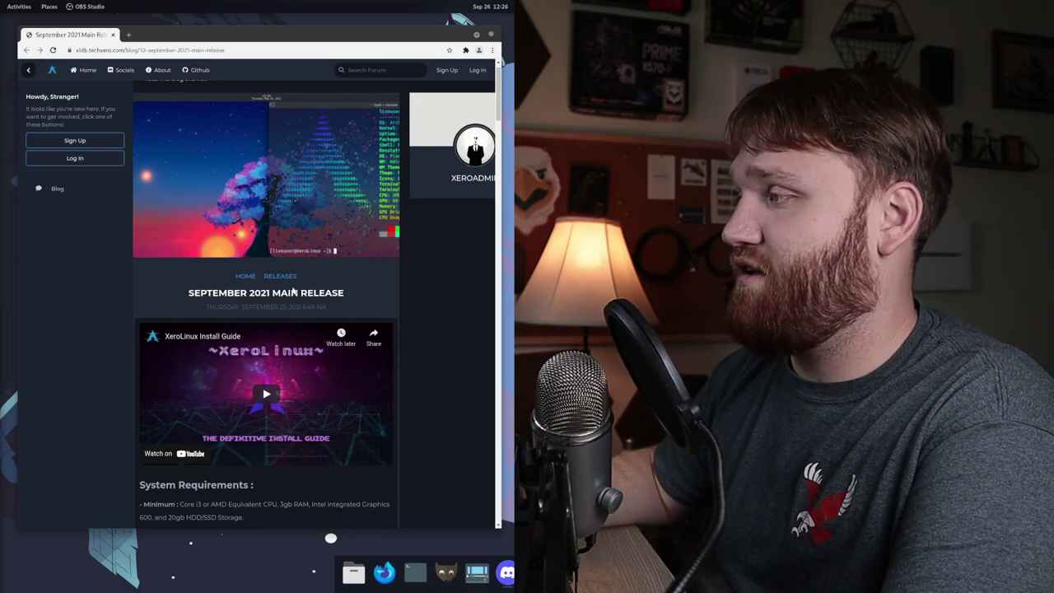
Read through the recommended system requirements and the hybrid graphics note on the page
scroll(332, 279, "down", 4)
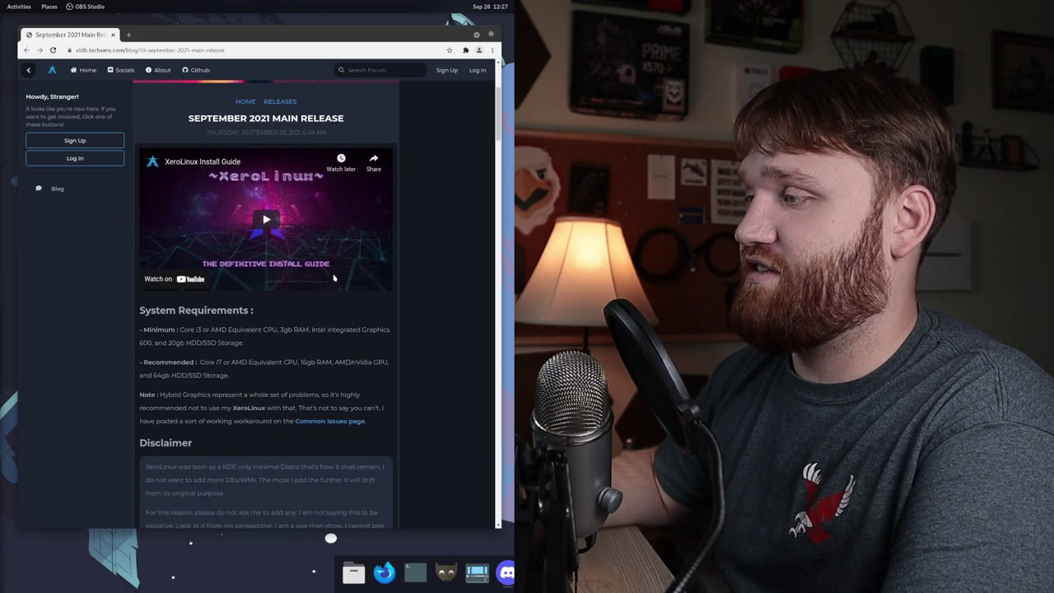
scroll(334, 278, "down", 3)
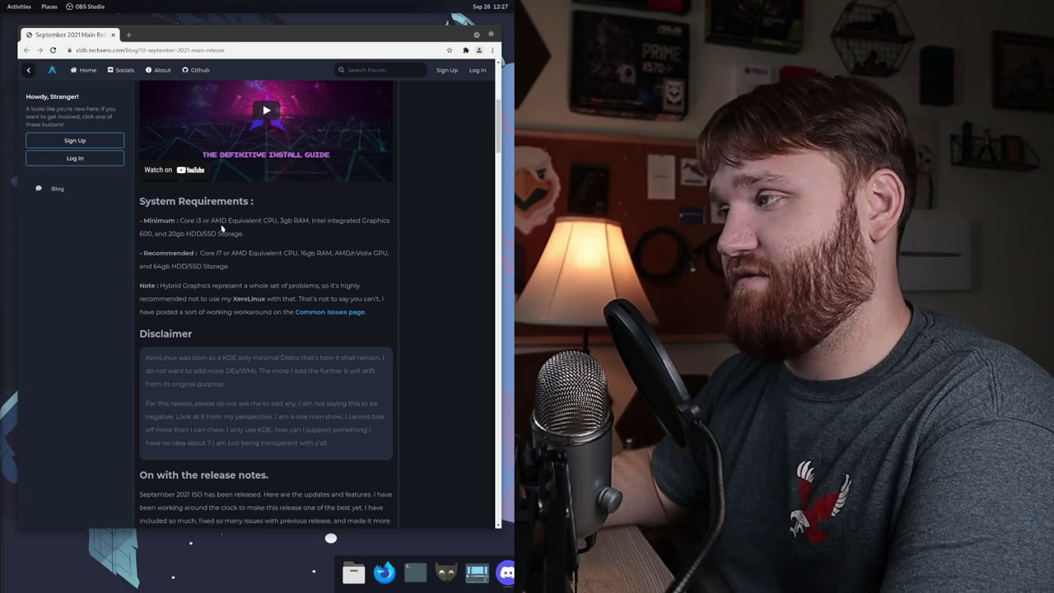
left_click_drag(240, 269, 146, 254)
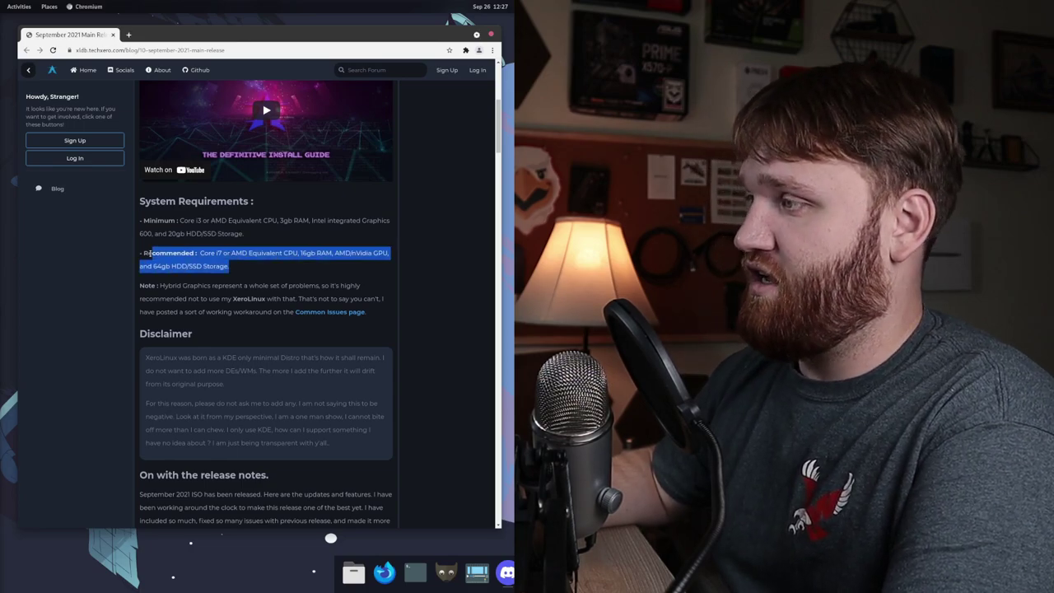
left_click(259, 266)
scroll(259, 265, "down", 1)
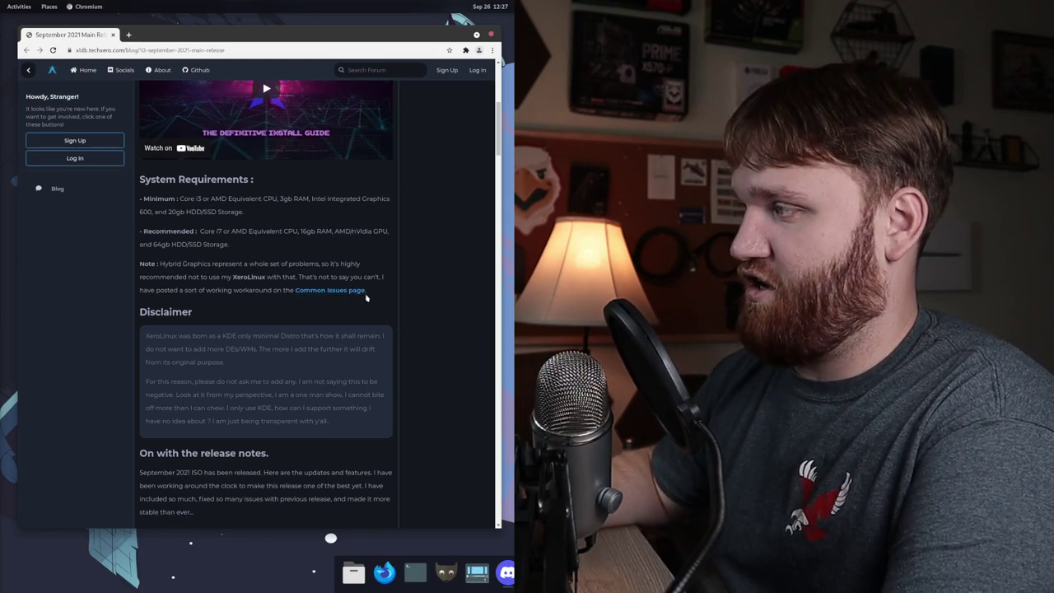
left_click_drag(372, 294, 141, 263)
left_click(174, 270)
scroll(174, 270, "down", 3)
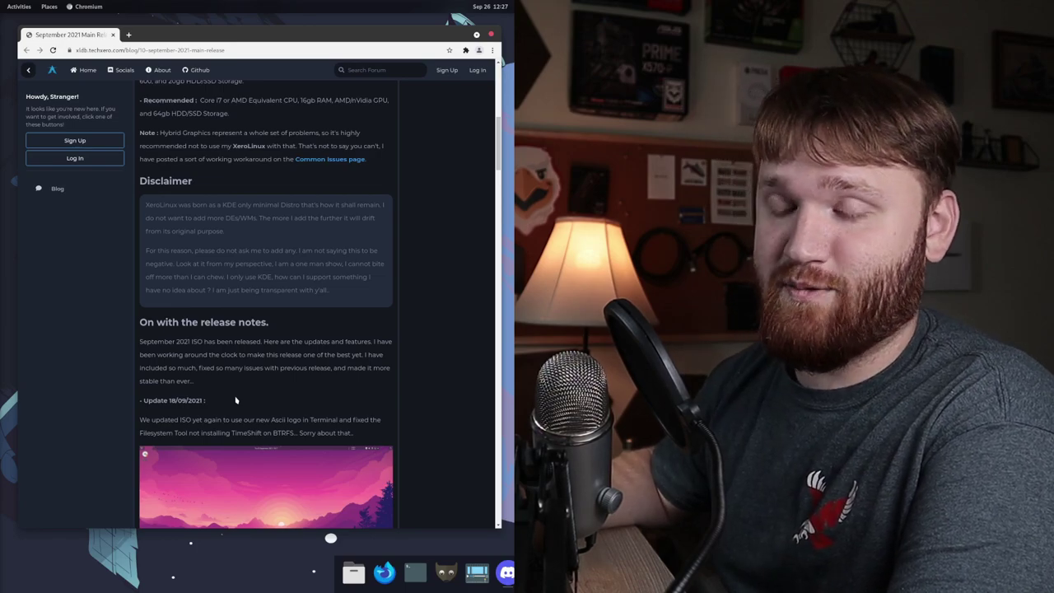
scroll(256, 389, "up", 1)
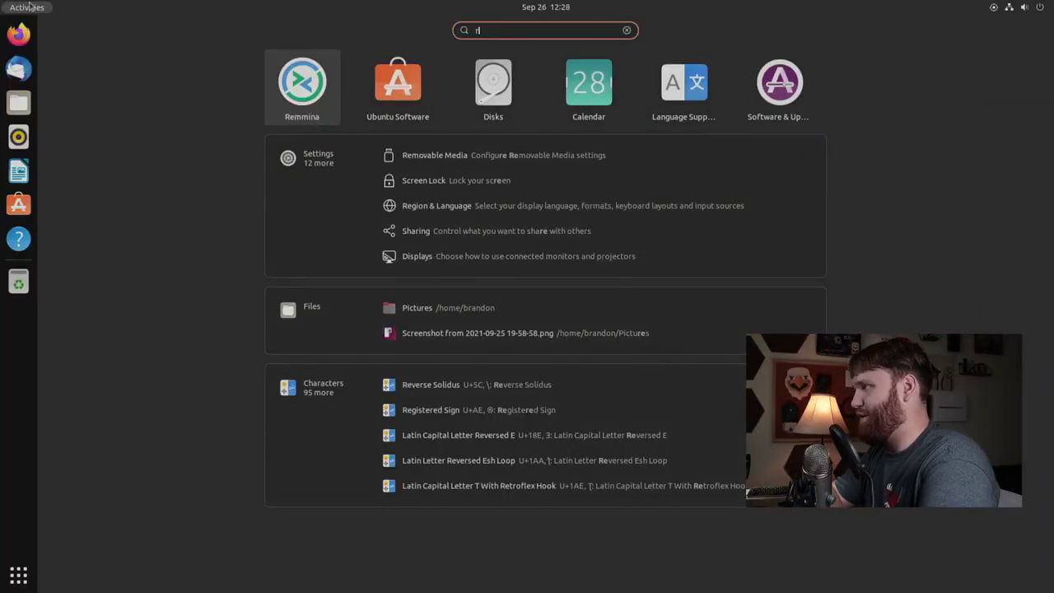
Launch Terminal from the search and run reboot
key("BackSpace")
key("BackSpace")
type("term")
key("Return")
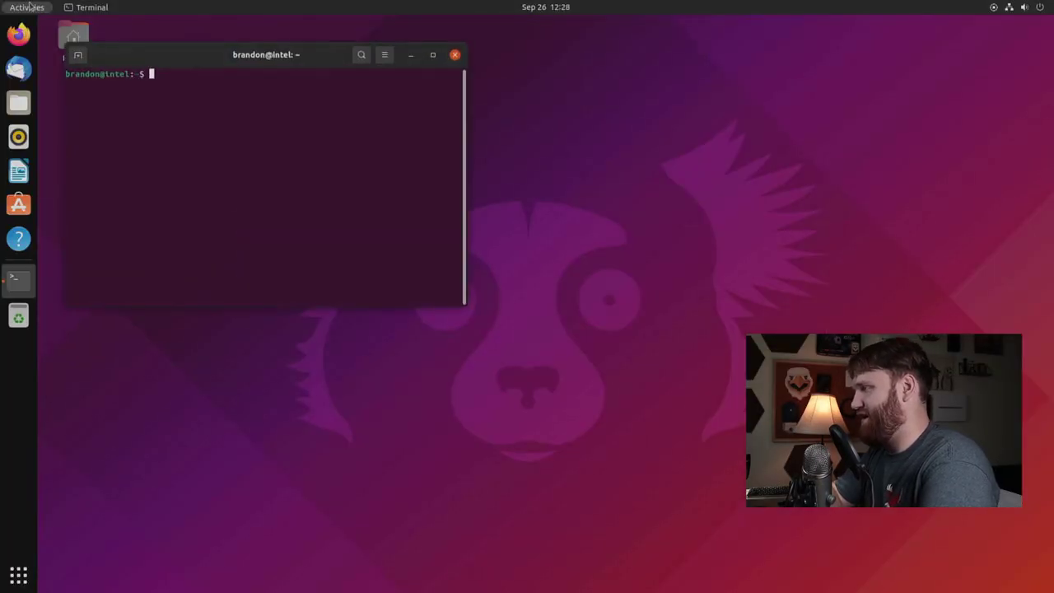
type("reboot")
key("Return")
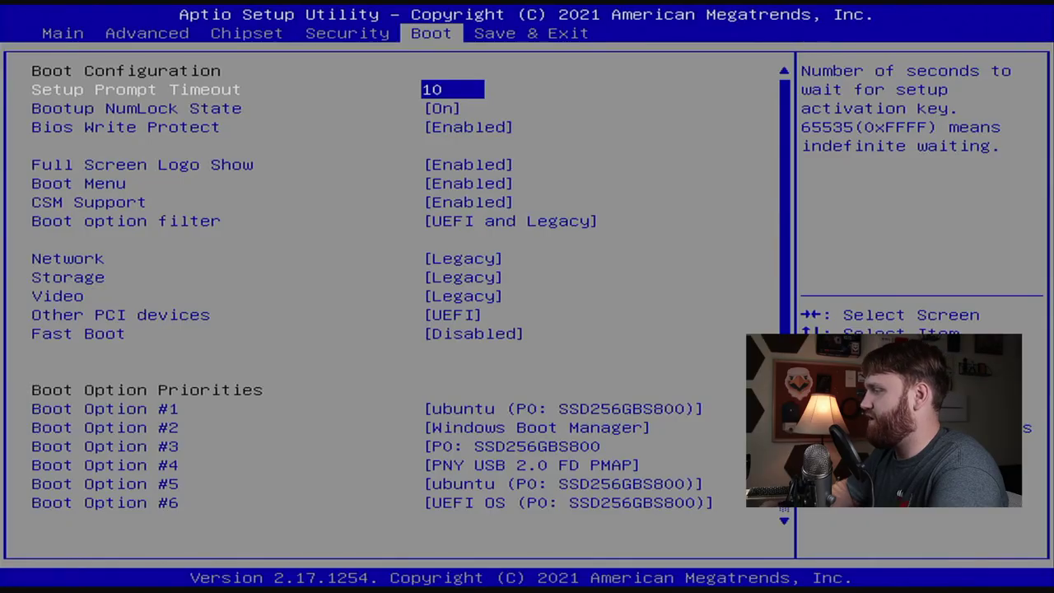
In the BIOS Boot tab, make the PNY USB drive Boot Option #1, then save changes and reset
key("Down")
key("Down")
key("Down")
key("Down")
key("Down")
key("Down")
key("Down")
key("Down")
key("Down")
key("Down")
key("Down")
key("Down")
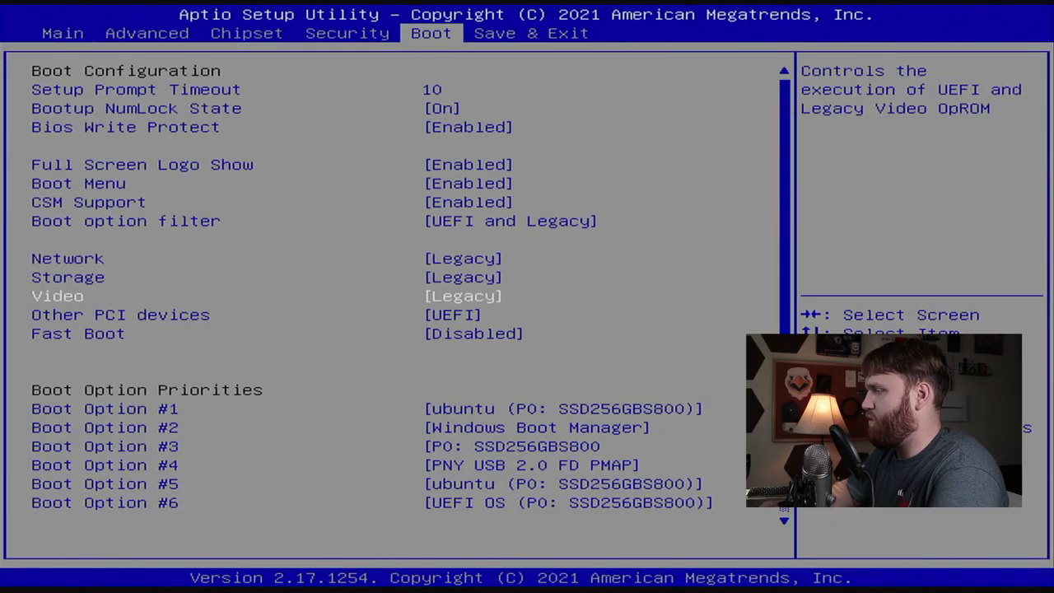
key("Down")
key("Down")
key("Down")
key("Up")
key("Up")
key("Up")
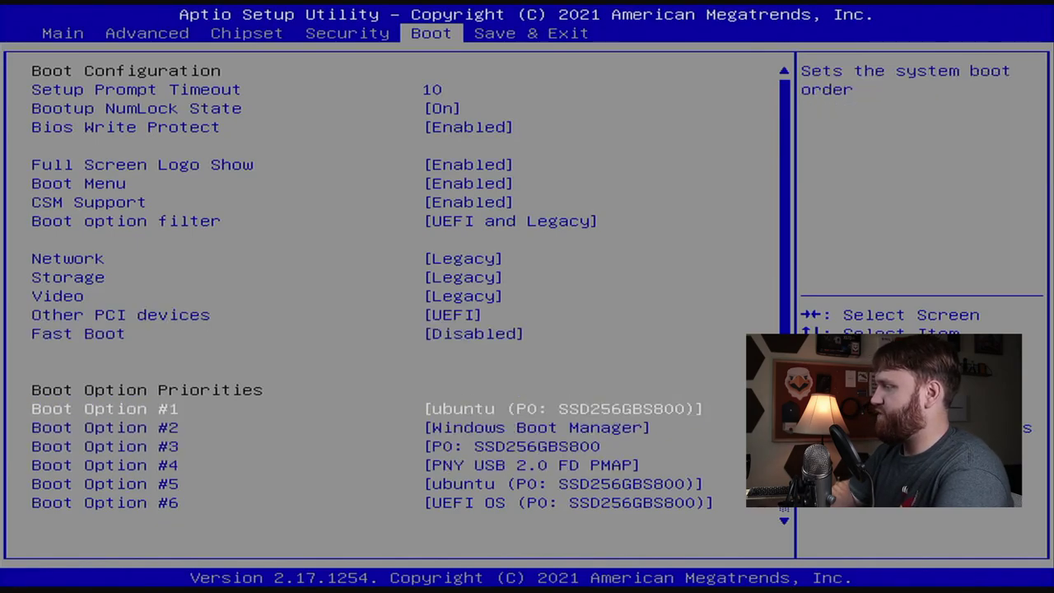
key("Return")
key("Down")
key("Down")
key("Down")
key("Return")
key("Right")
key("Down")
key("Down")
key("Return")
key("Return")
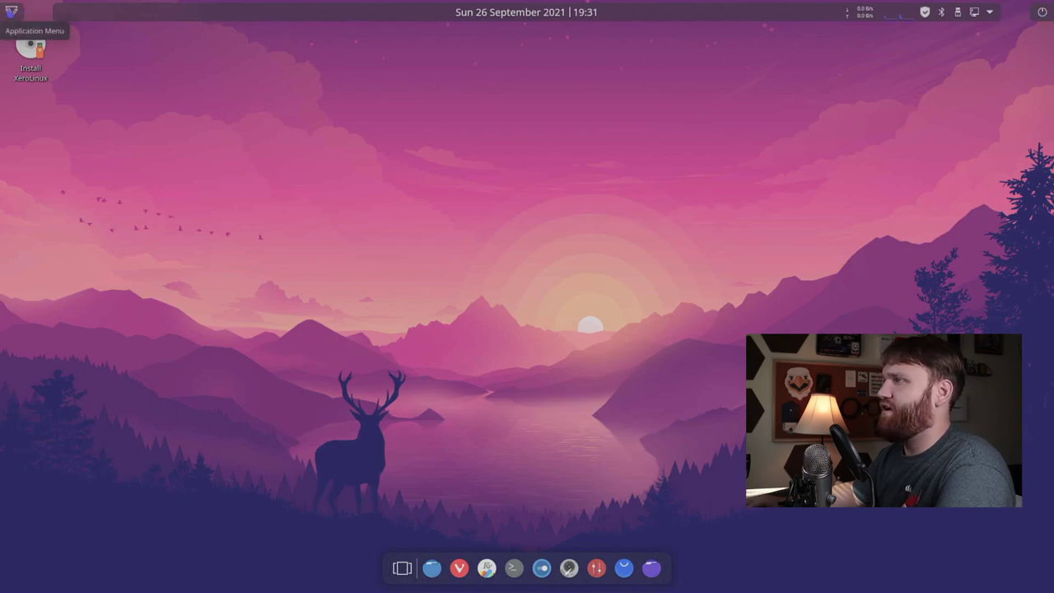
Open and close the Application Menu twice on the live Plasma desktop
left_click(11, 11)
left_click(12, 12)
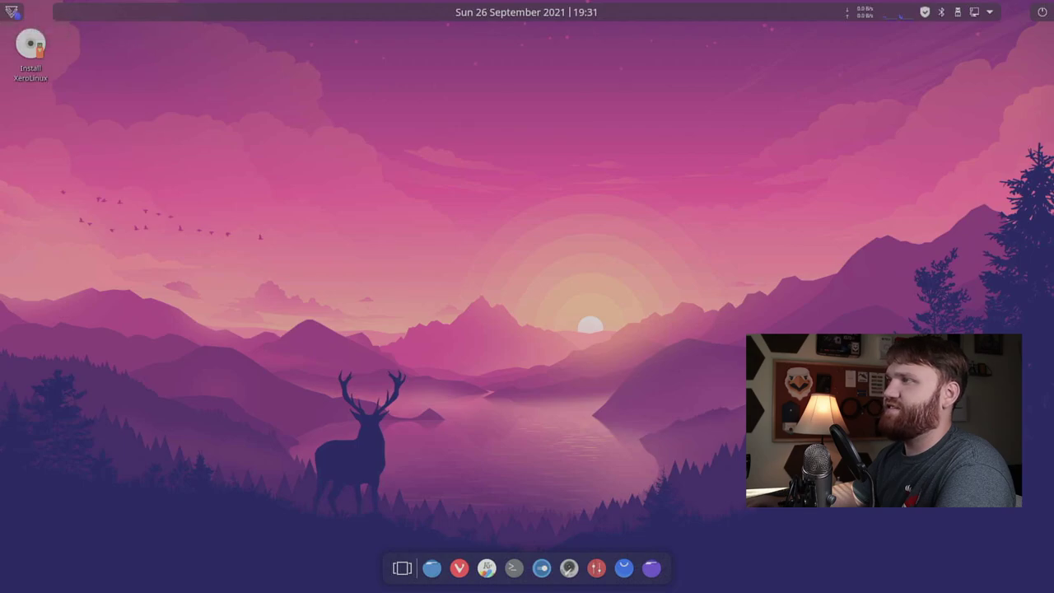
left_click(12, 12)
left_click(810, 219)
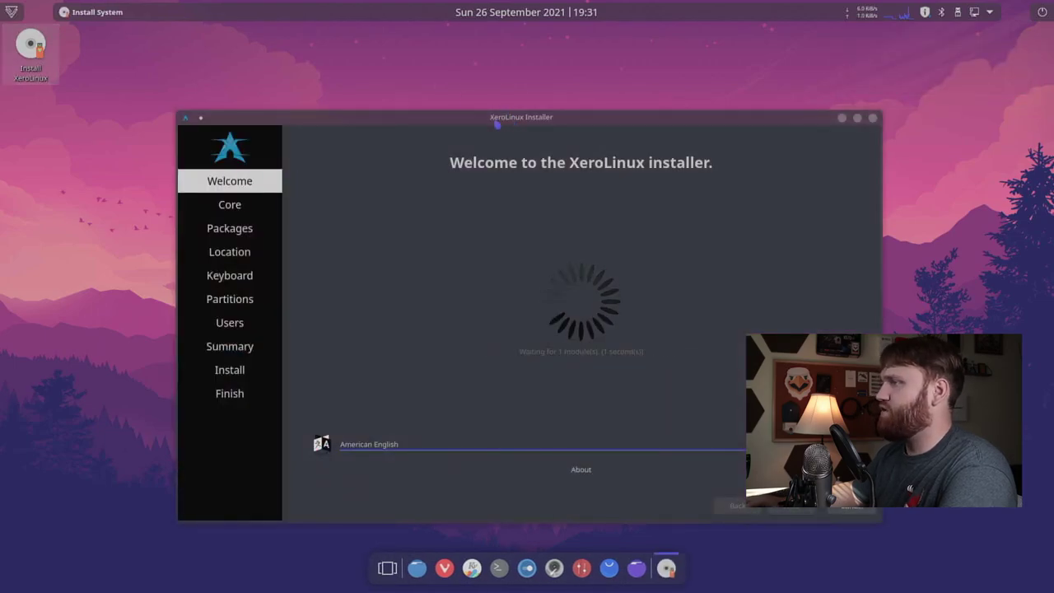
Move the installer window to the upper left and advance from Welcome to the Core page
left_click_drag(449, 118, 362, 102)
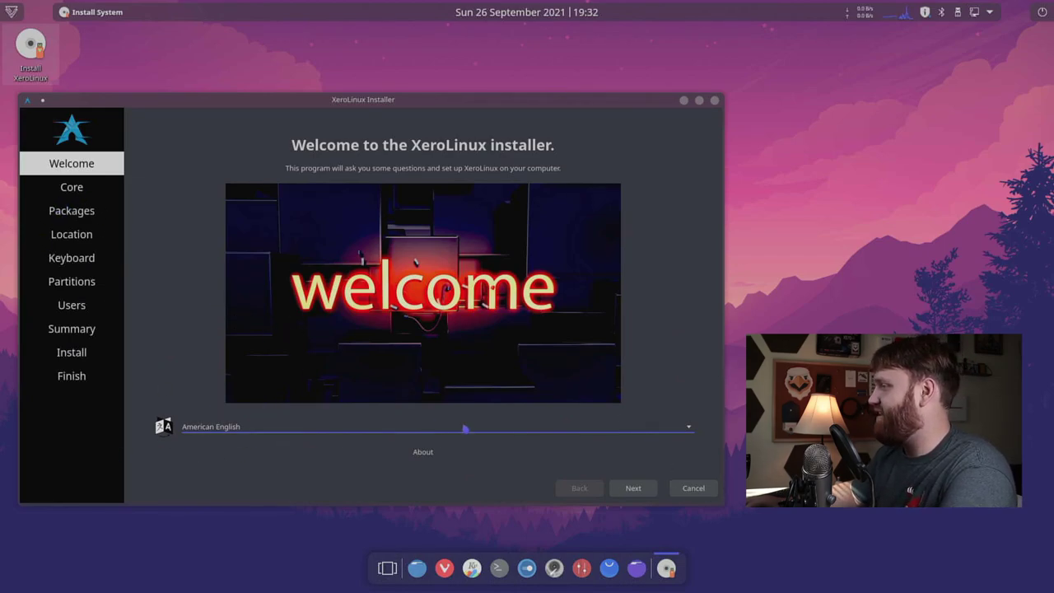
left_click(633, 488)
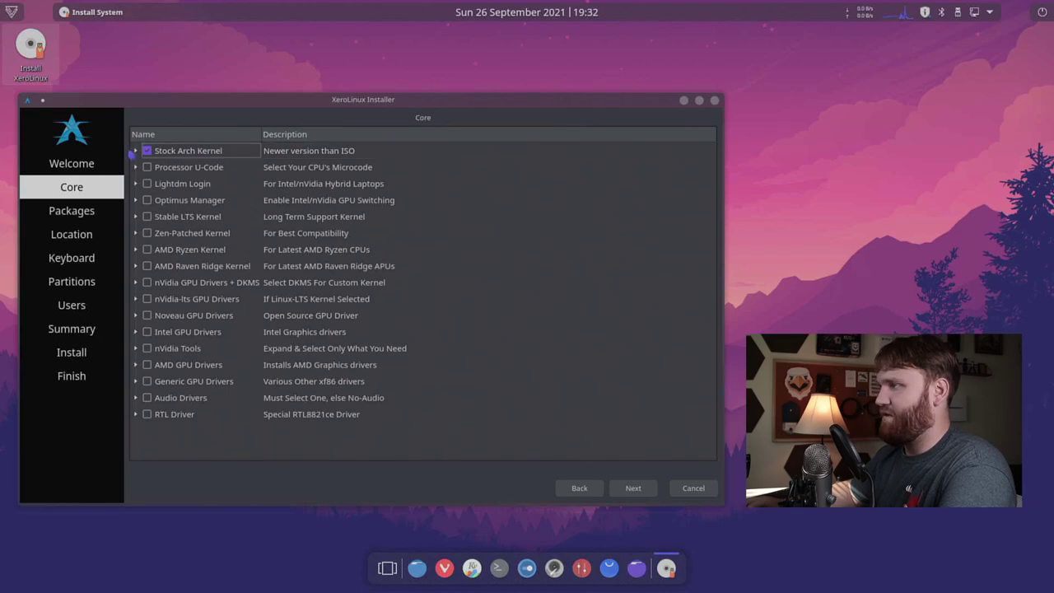
Inspect the Stock Arch Kernel, Processor U-Code, Lightdm Login, nVidia and AMD GPU driver groups
left_click(136, 151)
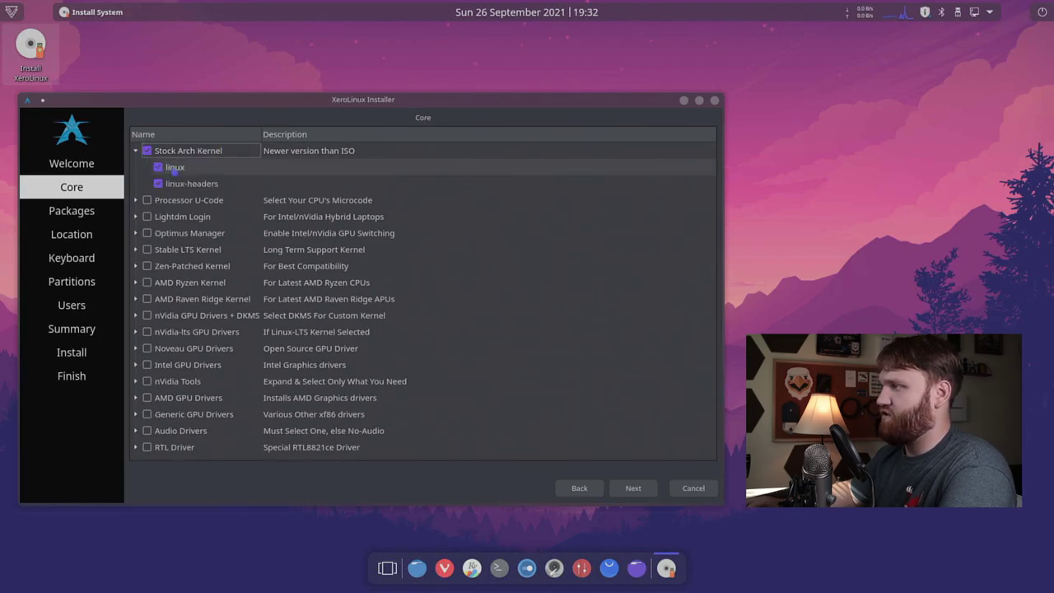
left_click(137, 151)
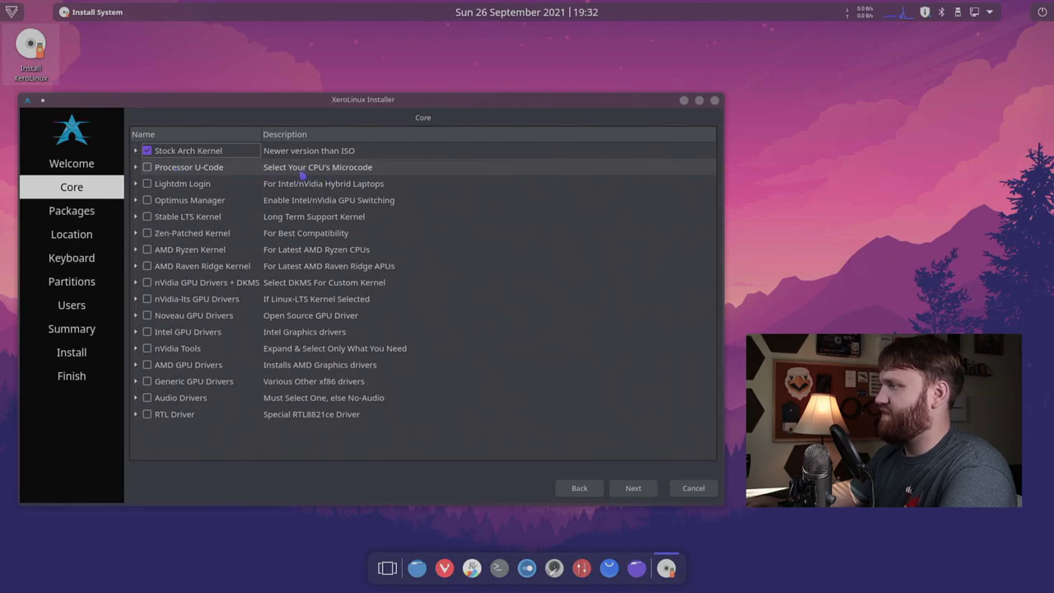
left_click(136, 167)
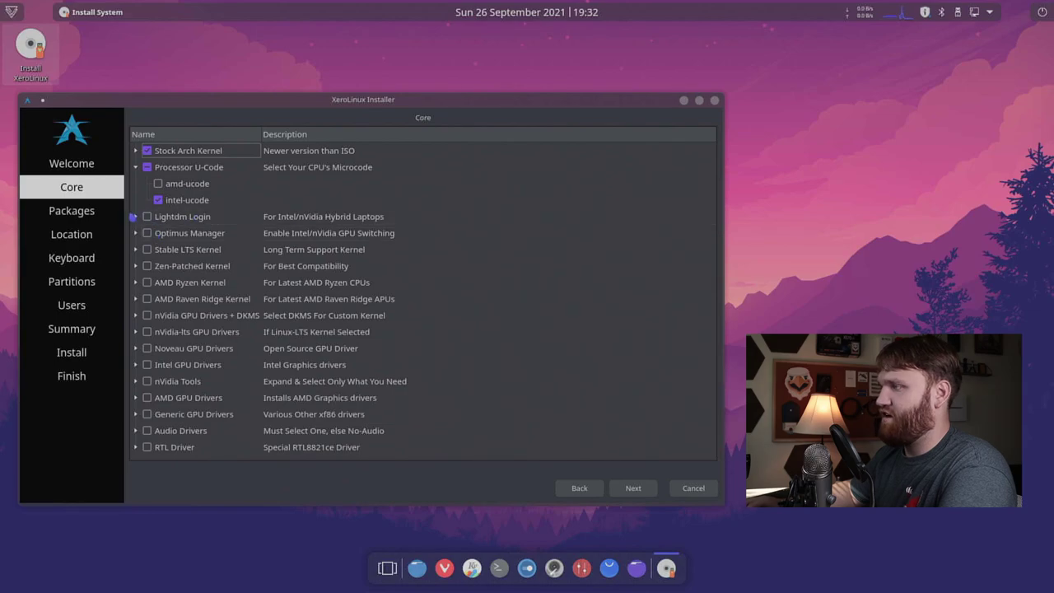
left_click(143, 217)
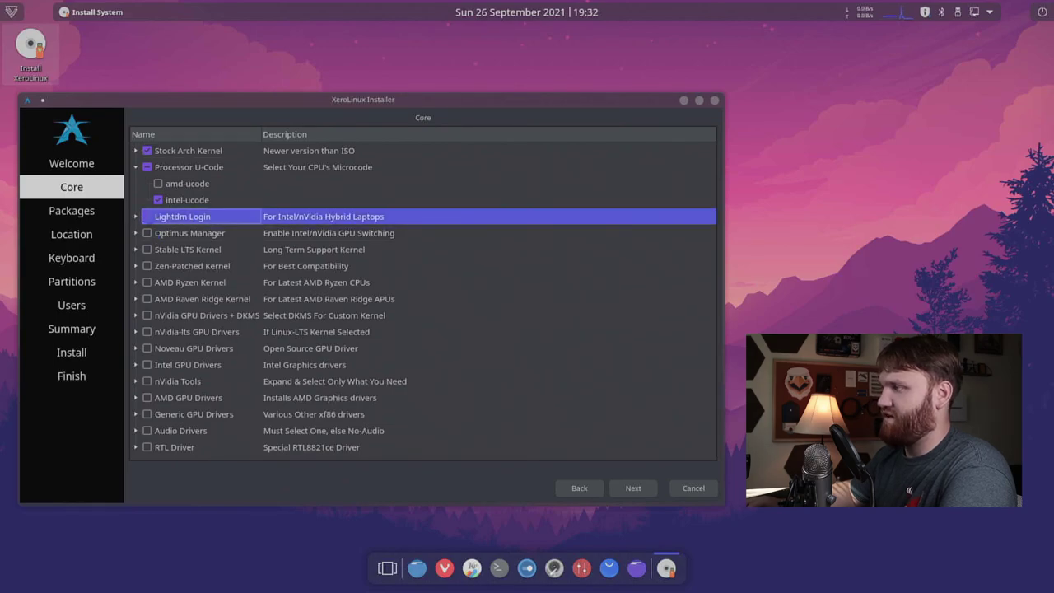
left_click(137, 216)
left_click(137, 217)
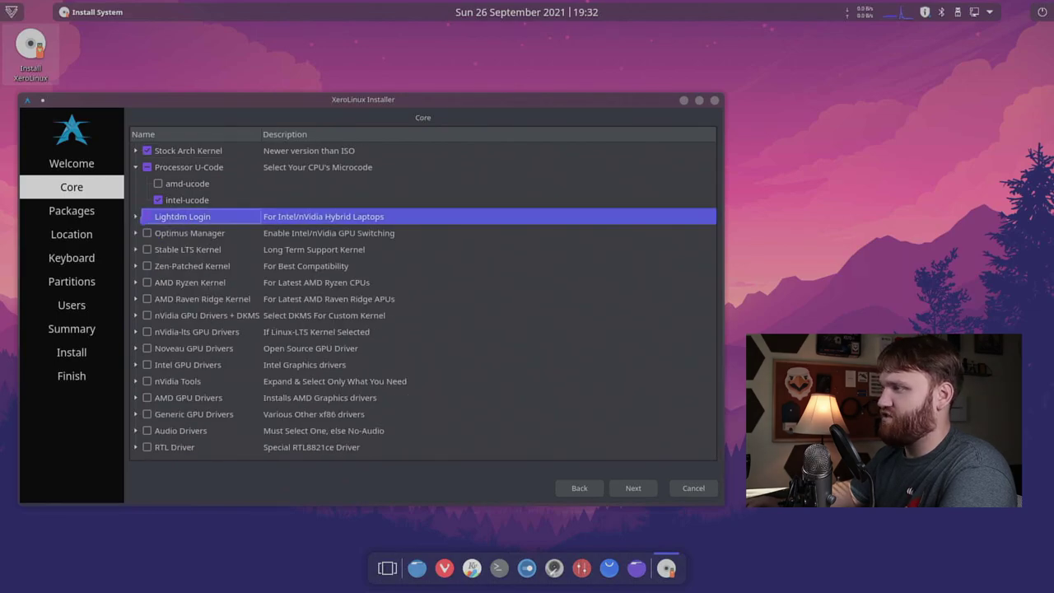
left_click(136, 217)
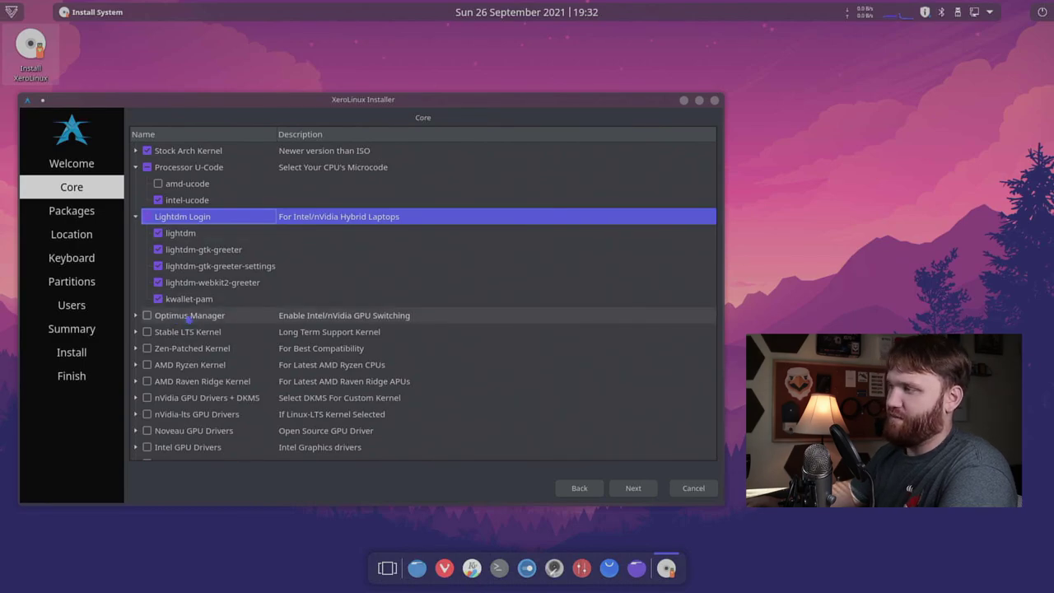
scroll(191, 323, "down", 2)
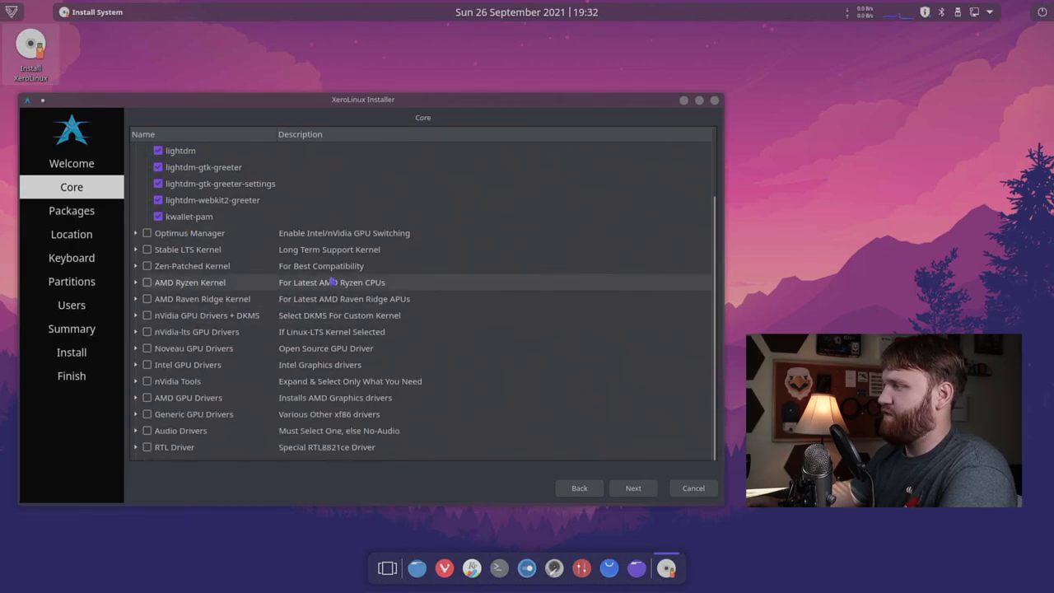
left_click(136, 316)
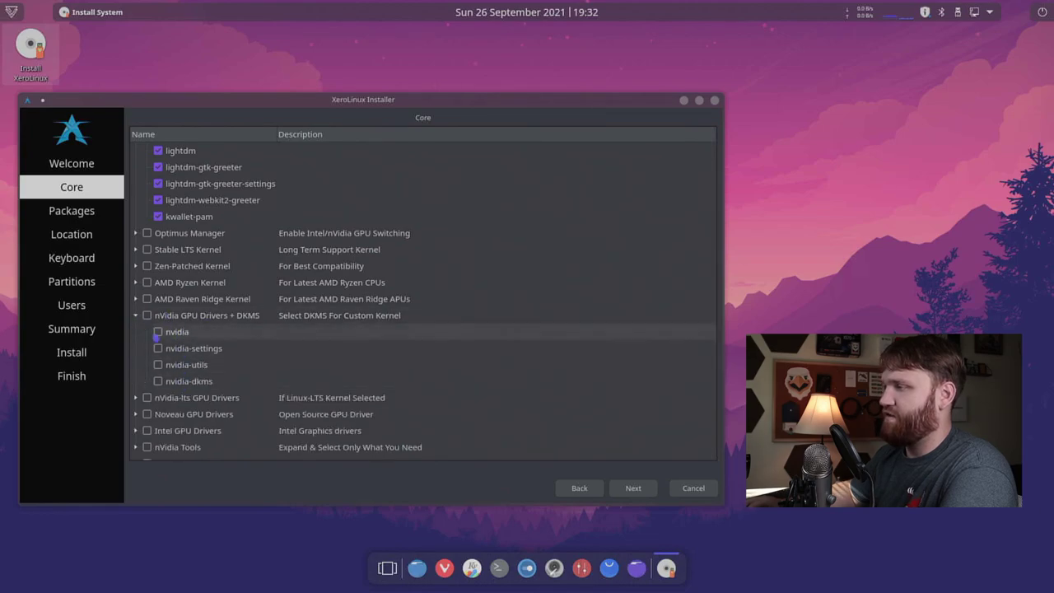
left_click(136, 316)
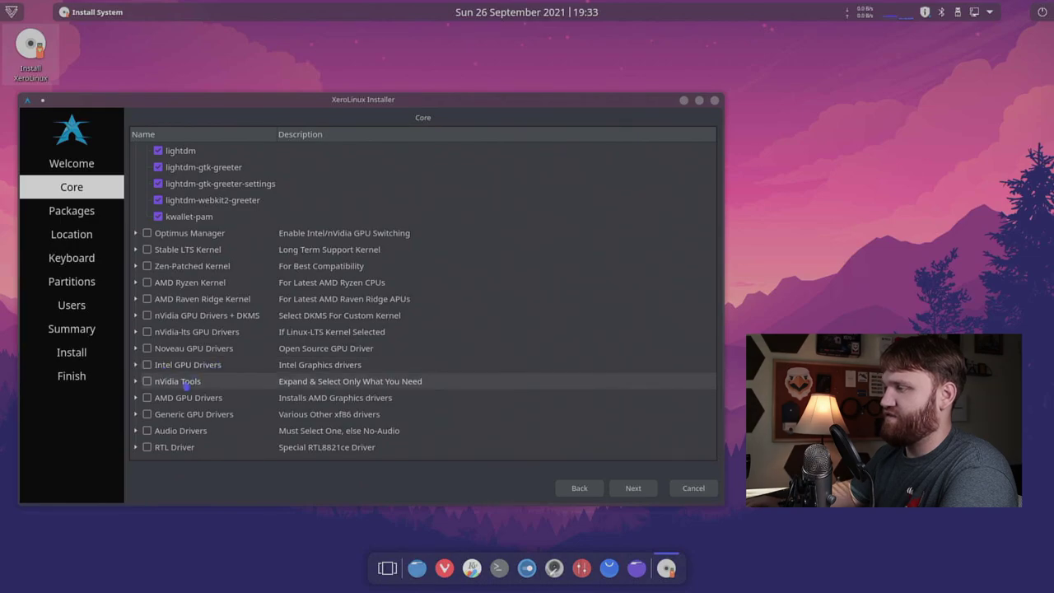
left_click(136, 397)
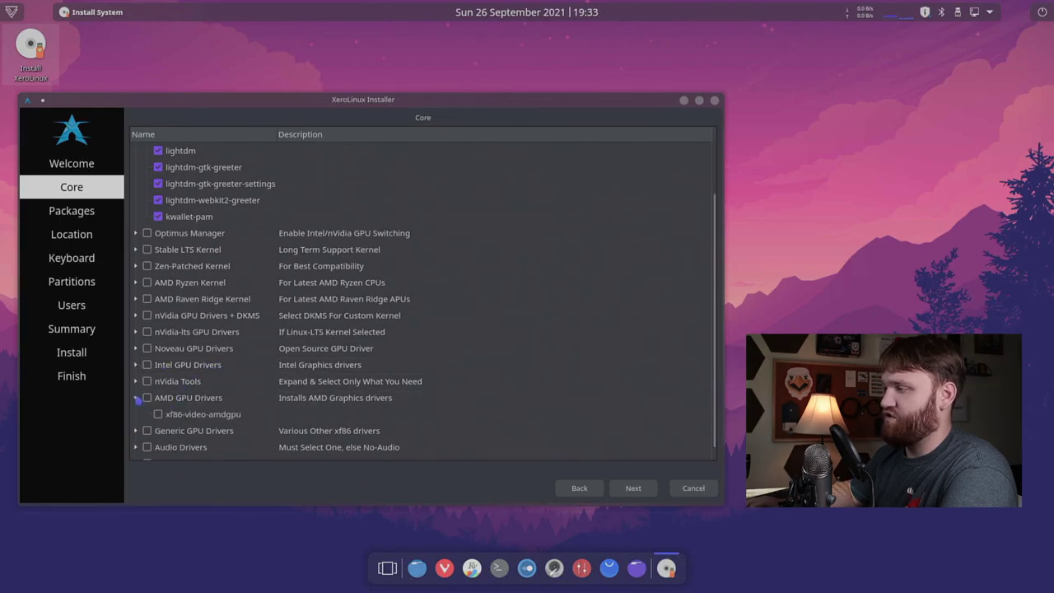
left_click(137, 398)
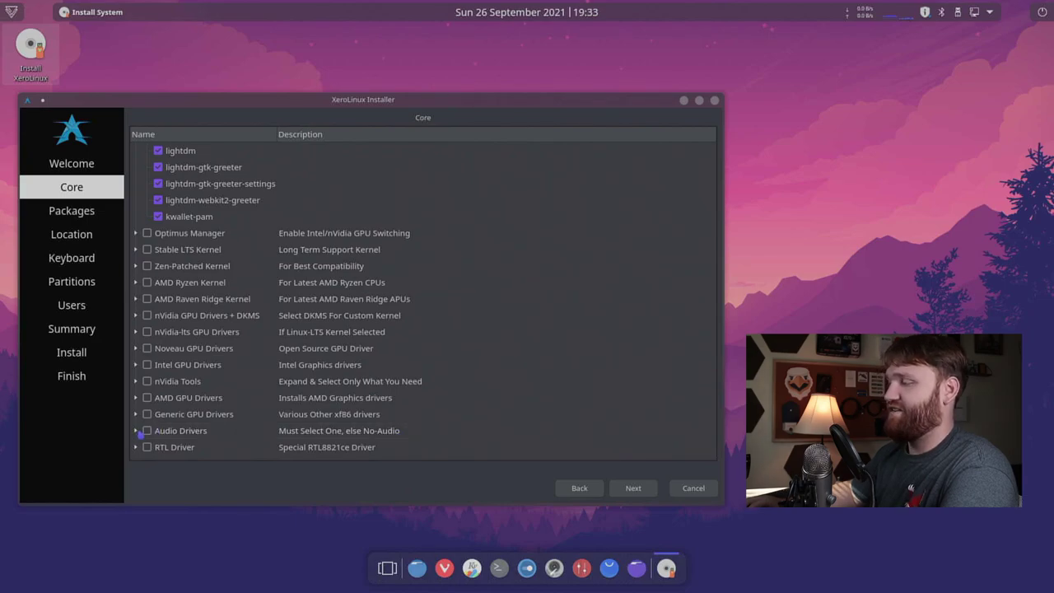
Tick Pulse Audio under Audio Drivers and continue to the Packages page
left_click(137, 431)
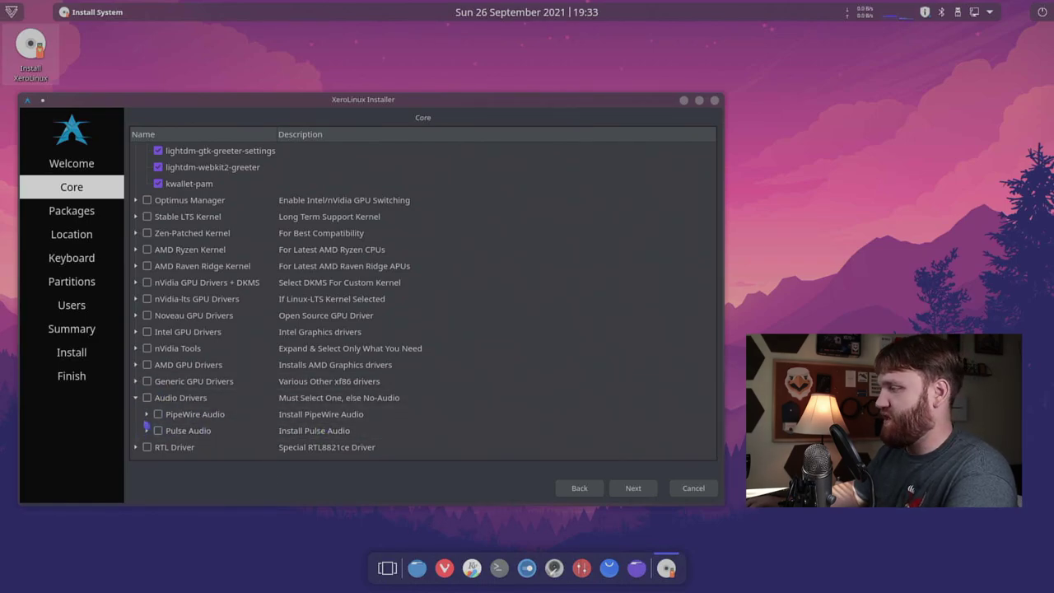
left_click(157, 431)
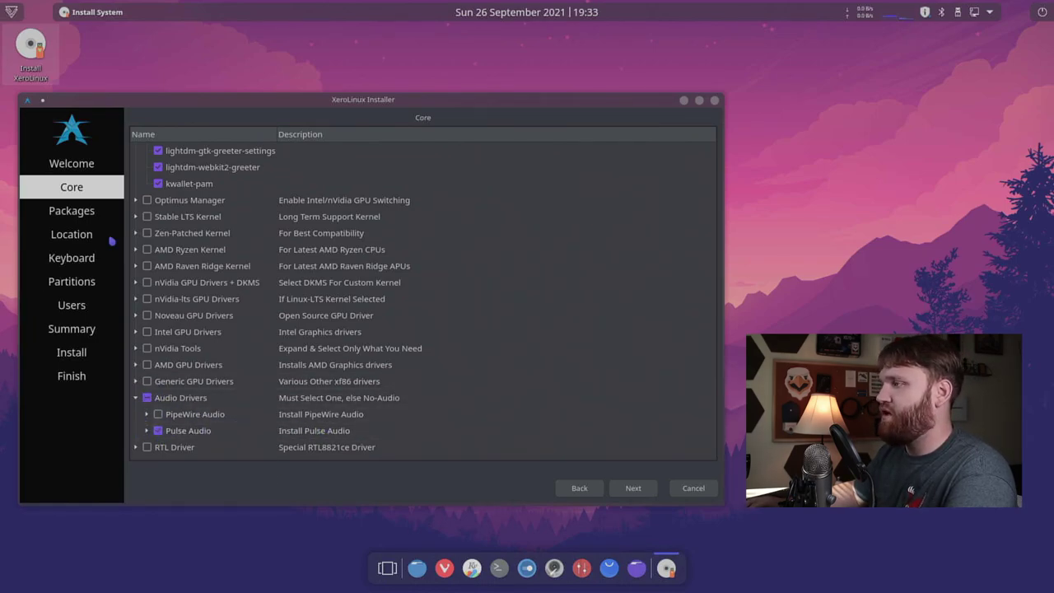
scroll(247, 329, "up", 3)
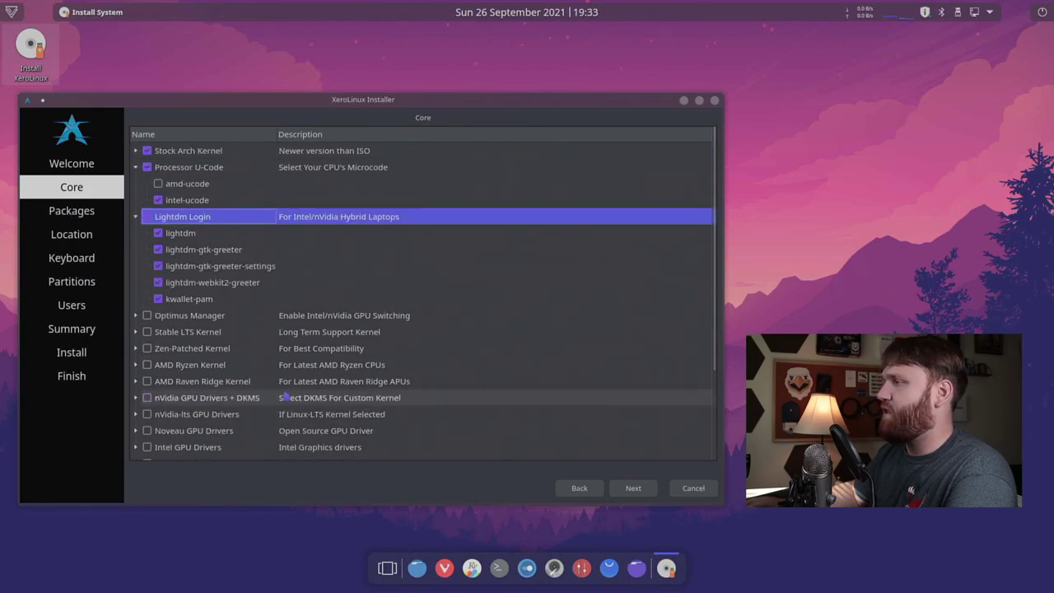
scroll(297, 404, "down", 3)
scroll(329, 412, "up", 1)
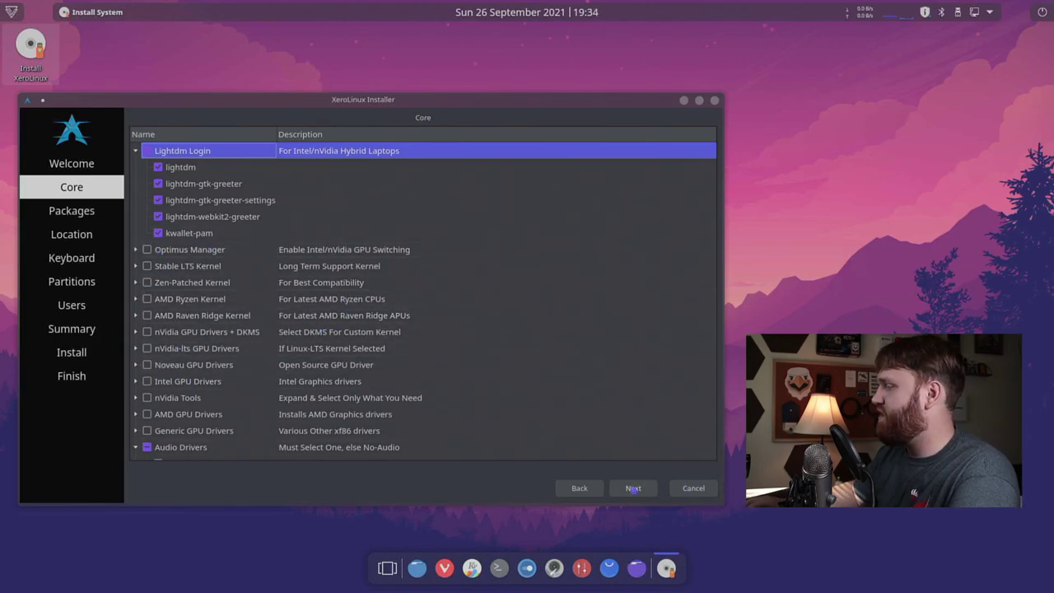
left_click(624, 488)
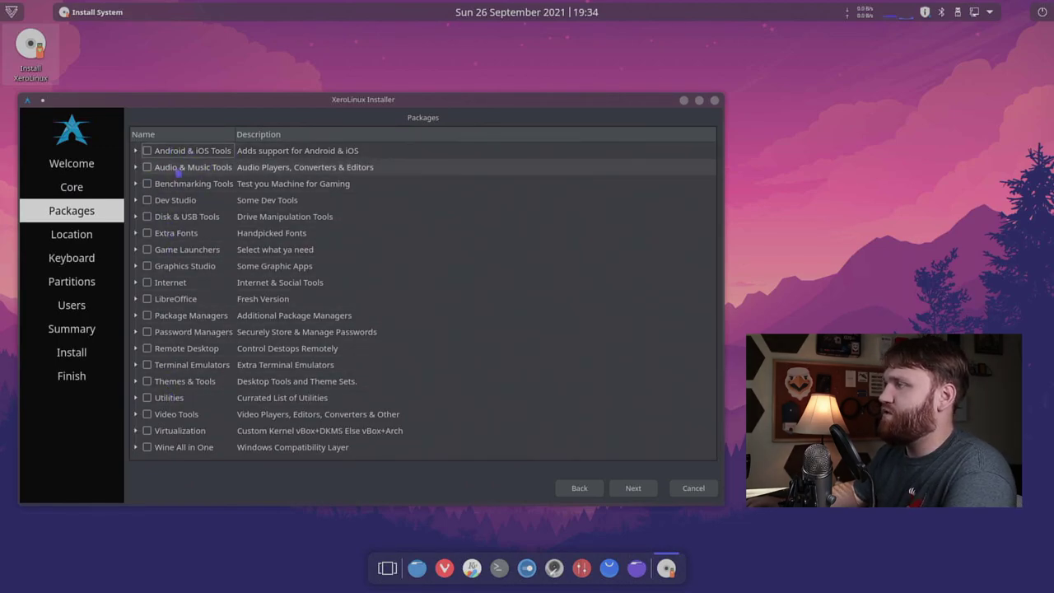
Browse the Audio Editors, Benchmarking, Disk & USB Tools and Game Launchers package groups
double_click(145, 170)
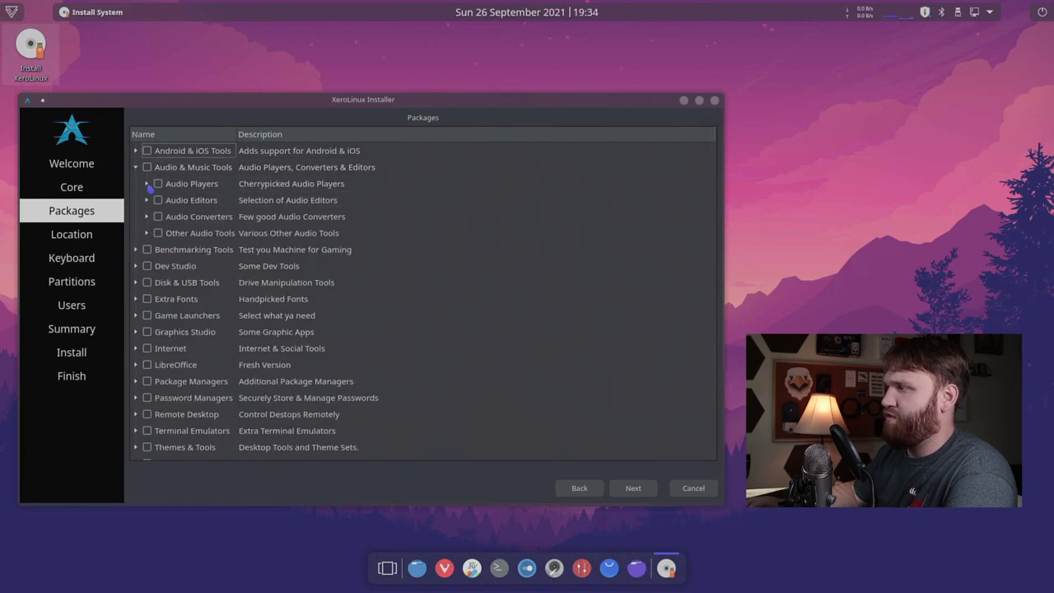
left_click(146, 200)
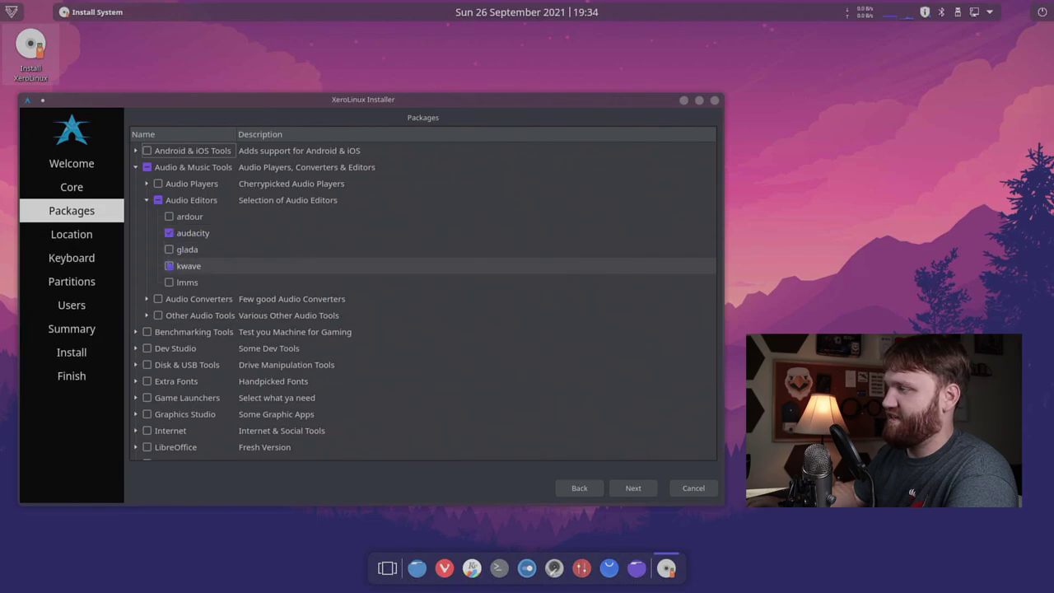
scroll(168, 247, "down", 2)
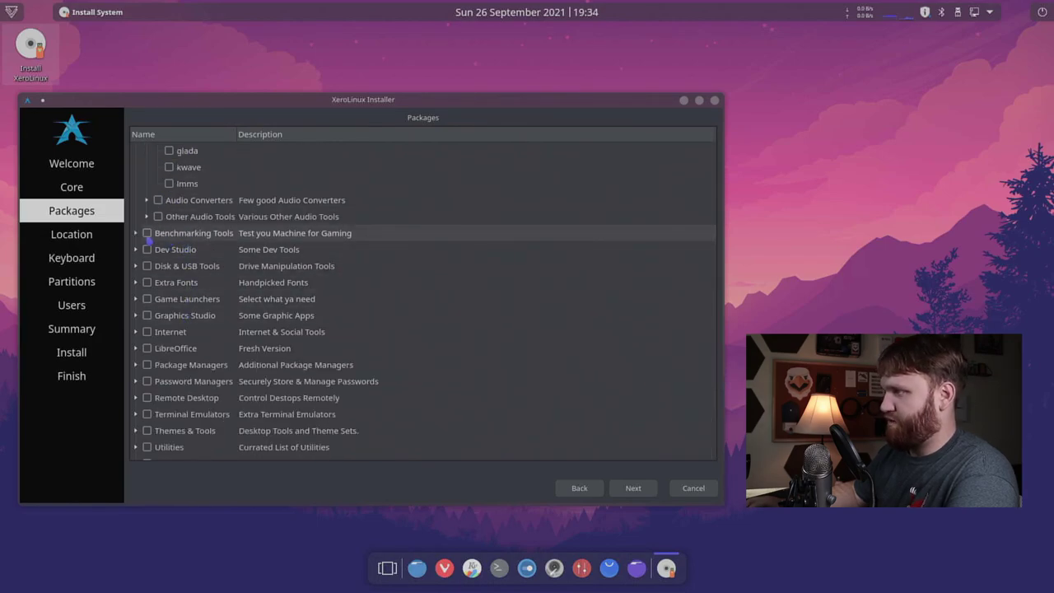
left_click(136, 233)
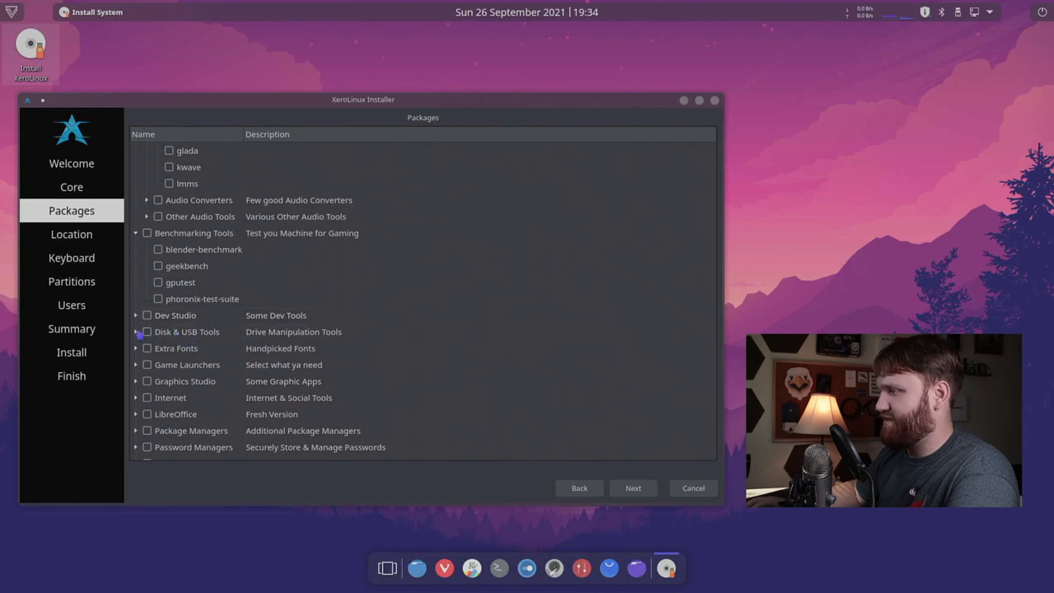
double_click(162, 333)
scroll(165, 330, "down", 3)
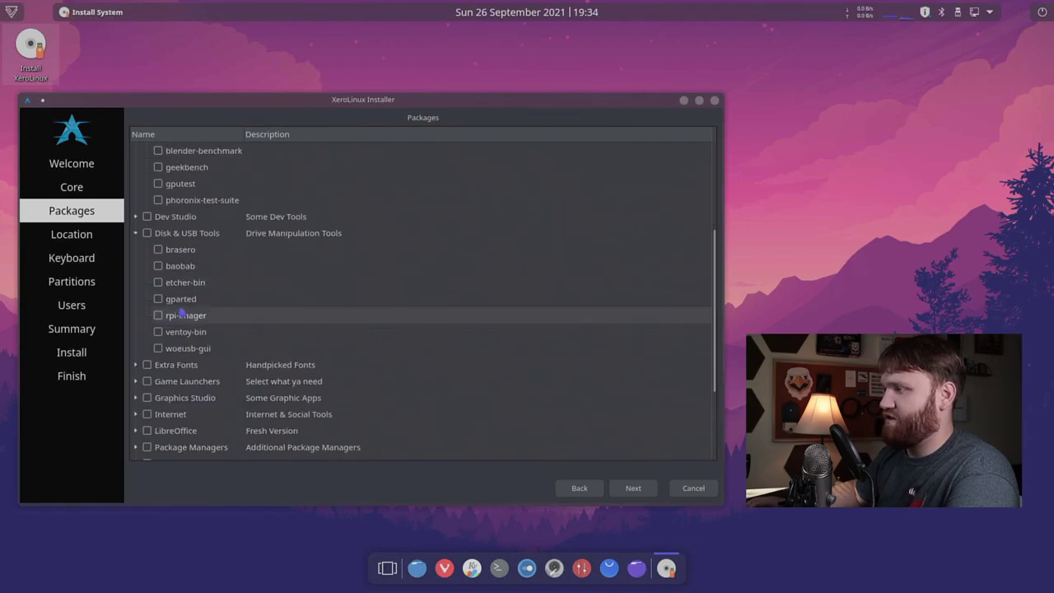
scroll(173, 328, "up", 1)
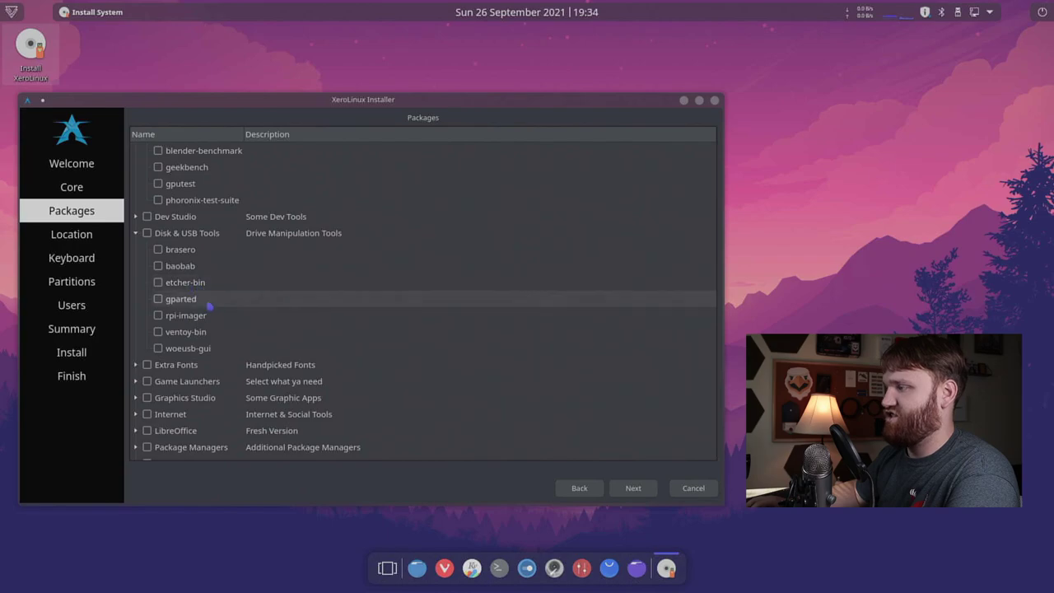
scroll(207, 303, "down", 2)
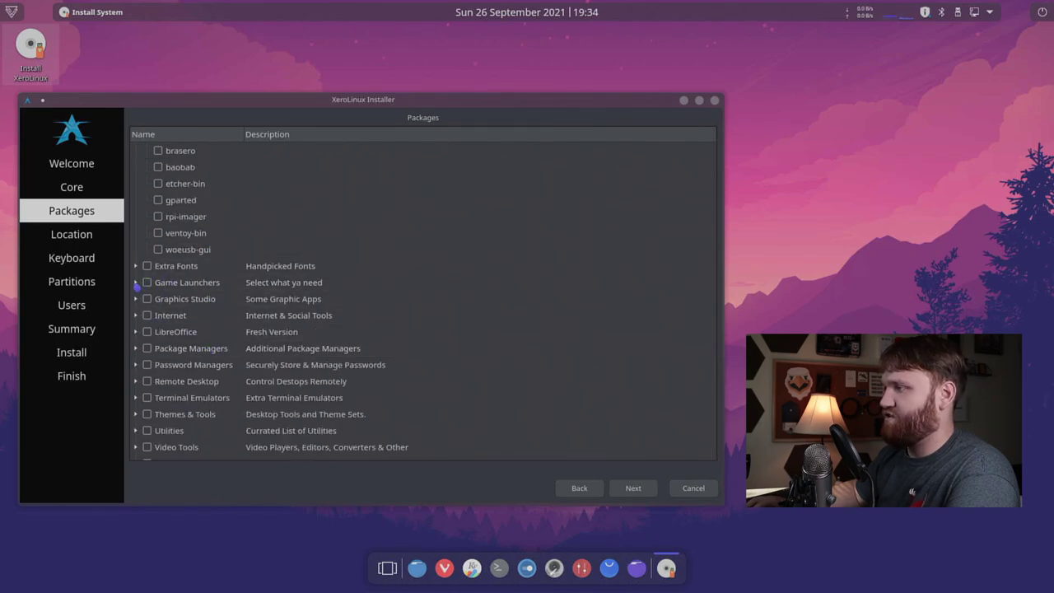
left_click(136, 283)
scroll(175, 305, "down", 2)
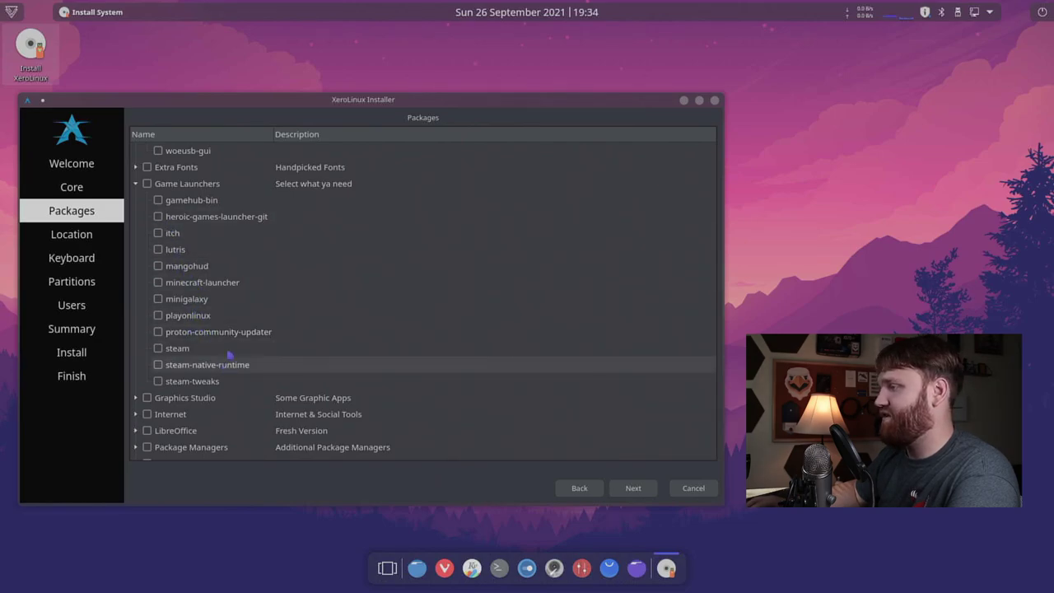
scroll(222, 323, "down", 2)
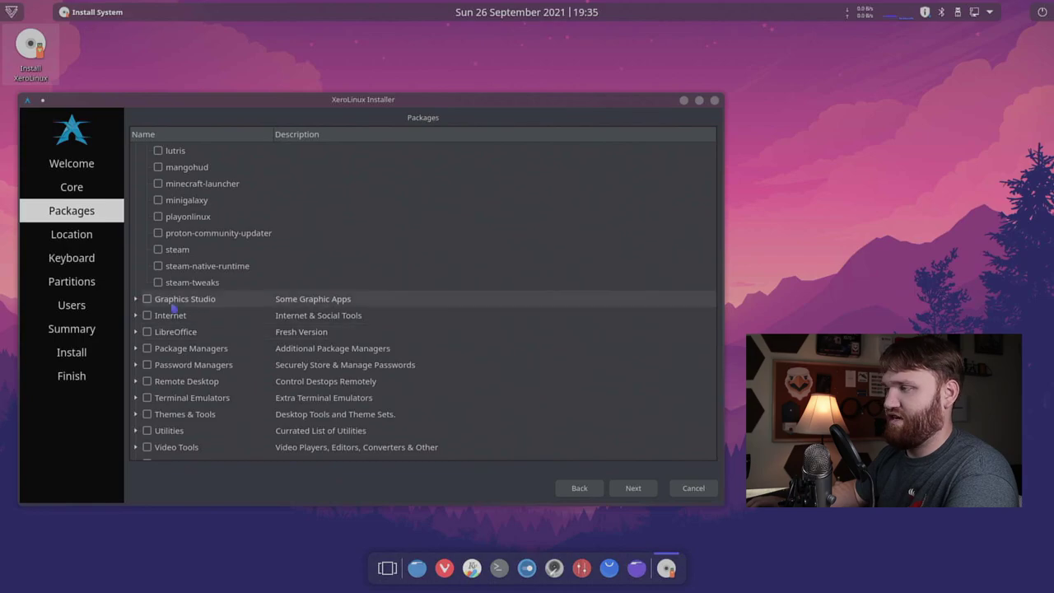
scroll(147, 315, "down", 1)
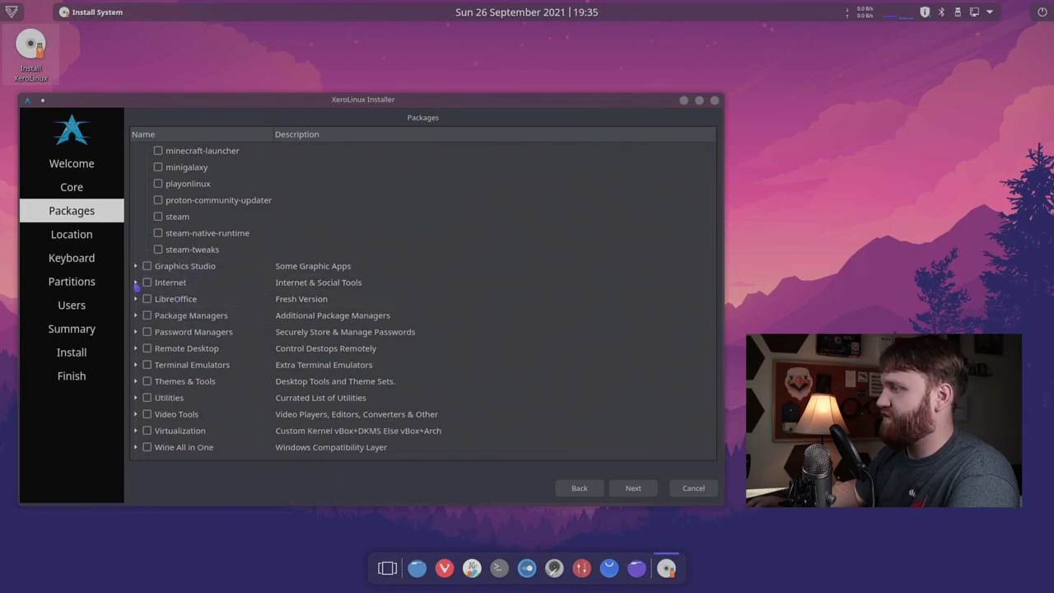
Under Internet > The Browsers, tick librewolf-bin
left_click(136, 283)
left_click(148, 299)
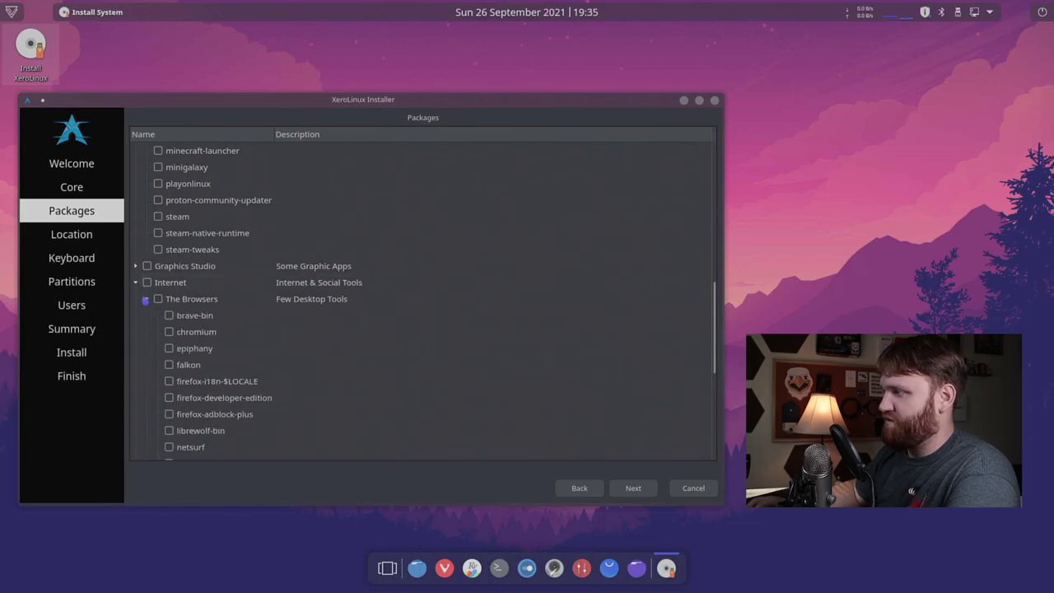
scroll(190, 315, "down", 2)
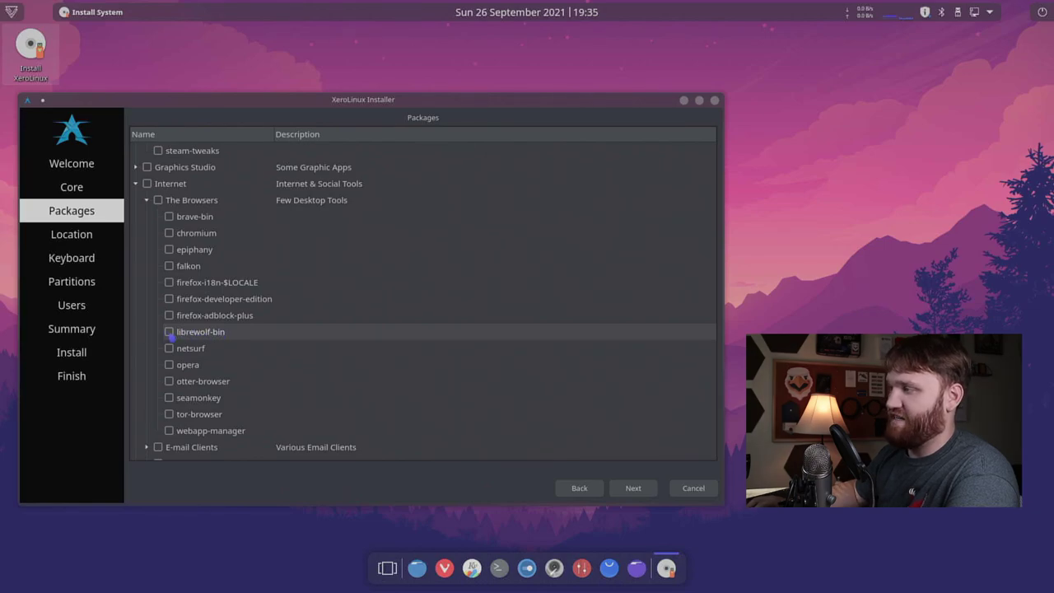
left_click(169, 332)
scroll(206, 337, "down", 4)
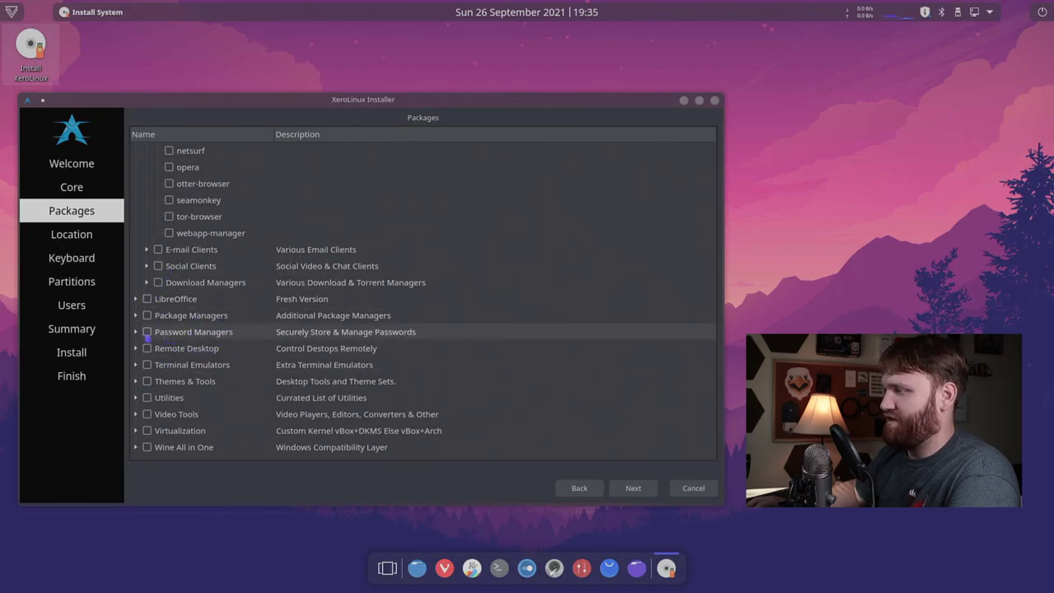
Browse the Password Managers, Themes & Tools and Video Tools categories
left_click(136, 332)
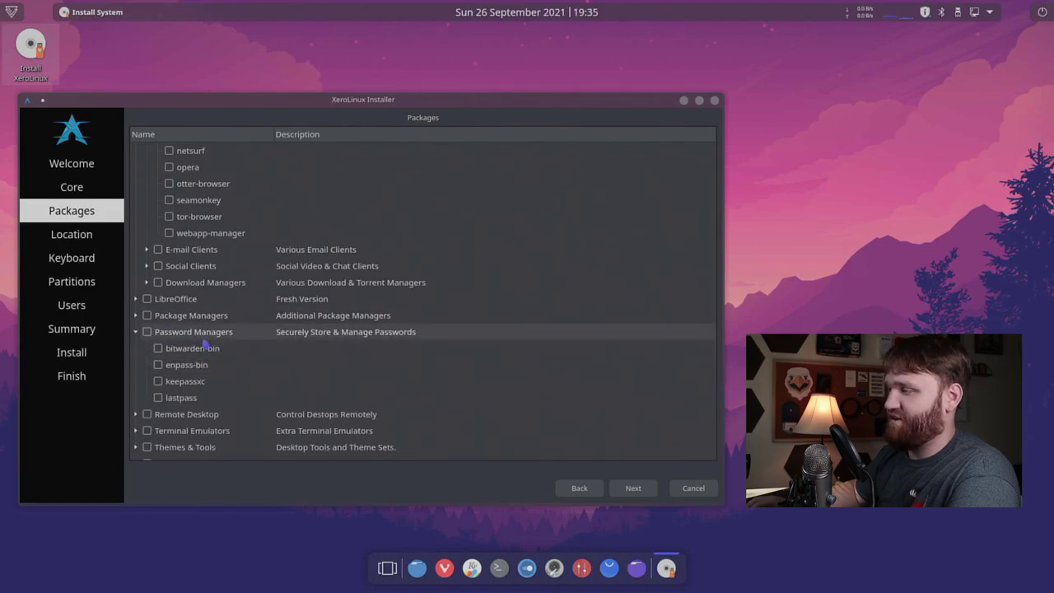
scroll(149, 363, "down", 2)
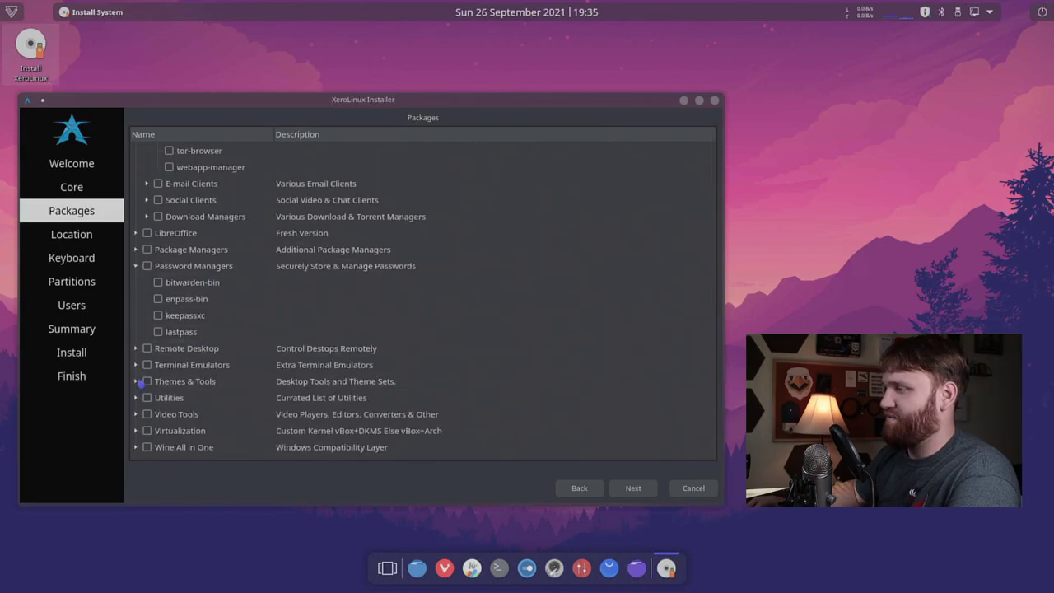
left_click(136, 381)
scroll(165, 388, "down", 3)
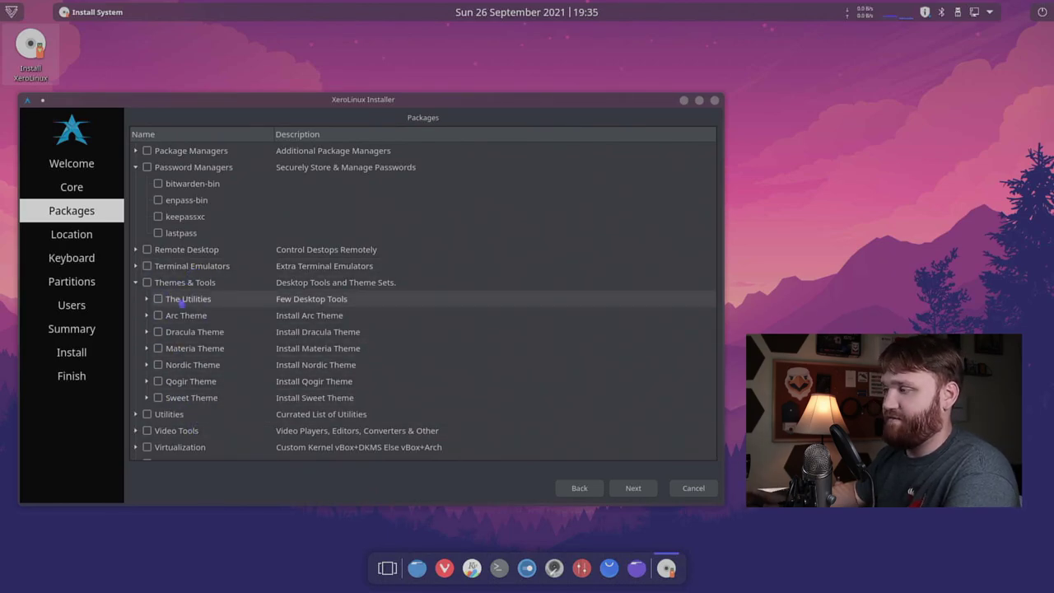
scroll(183, 302, "down", 10)
scroll(185, 300, "up", 3)
scroll(183, 302, "up", 10)
scroll(225, 249, "down", 15)
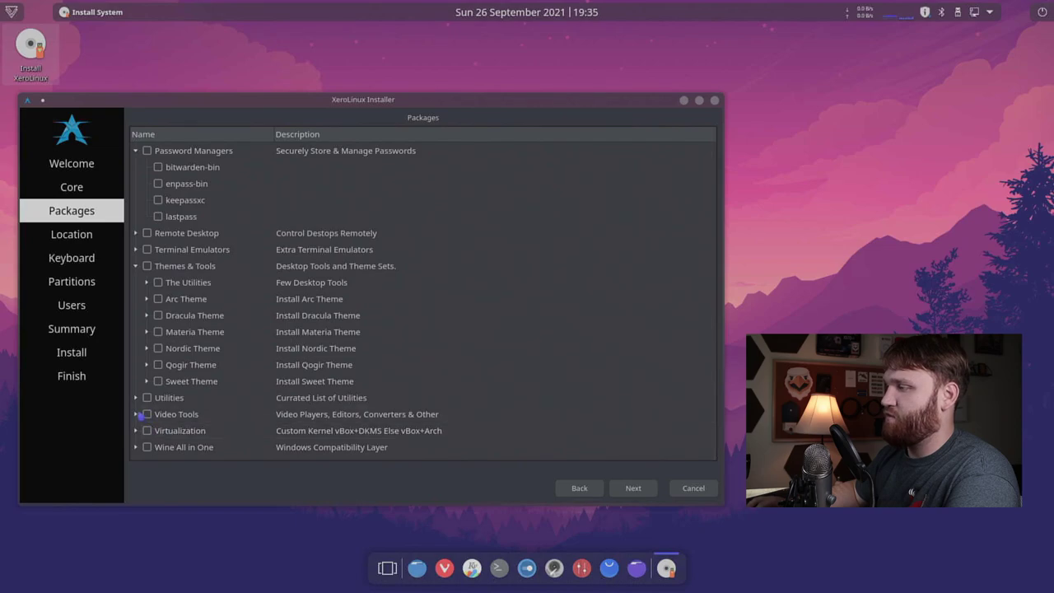
double_click(175, 415)
scroll(189, 371, "down", 2)
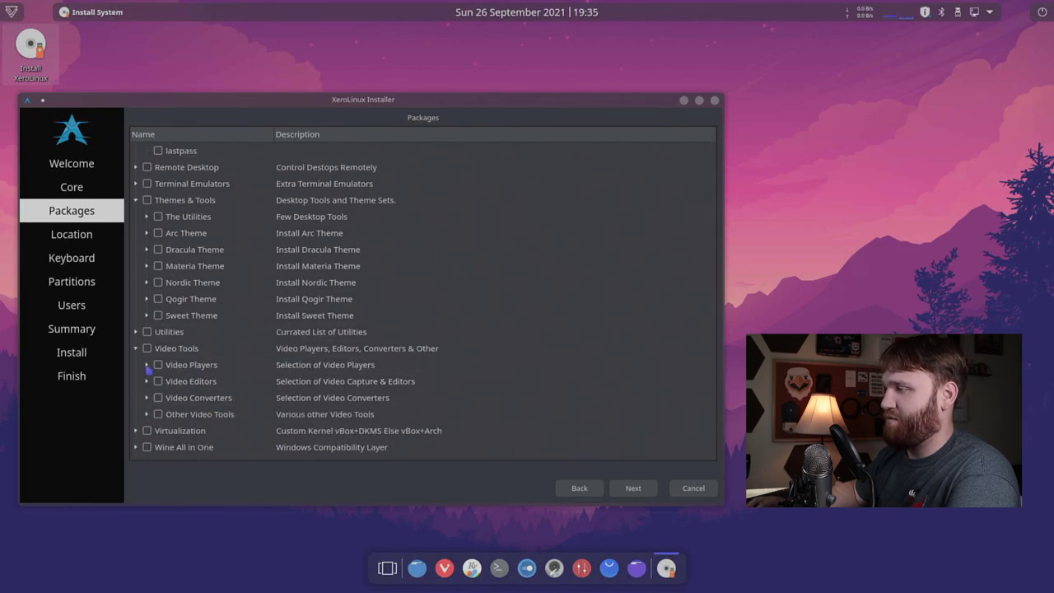
Look through Video Players, Video Editors and Virtualization packages, then continue to Location
left_click(146, 365)
scroll(215, 365, "down", 2)
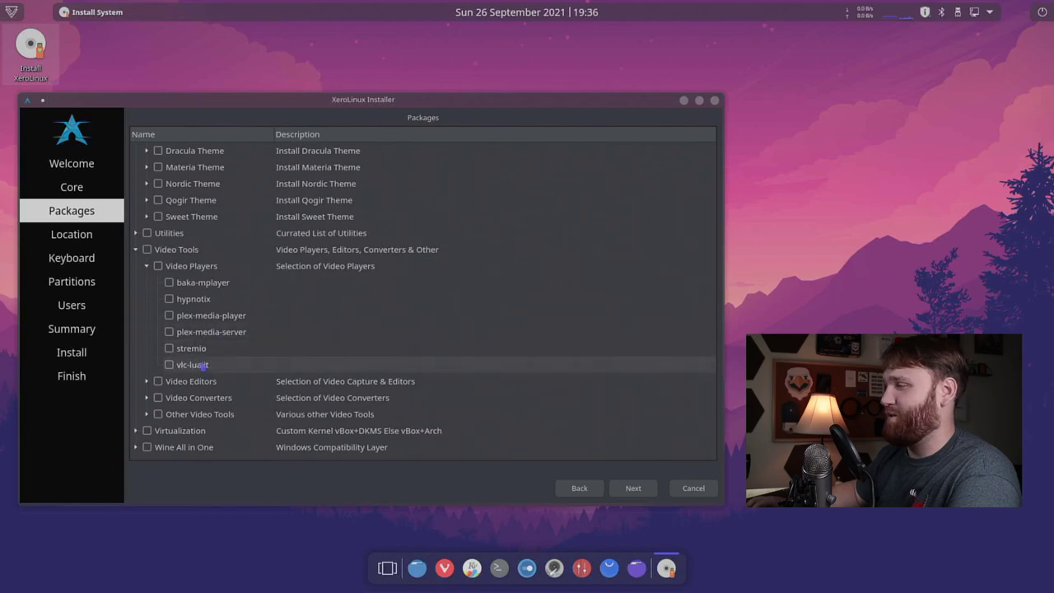
left_click(147, 381)
scroll(234, 375, "down", 2)
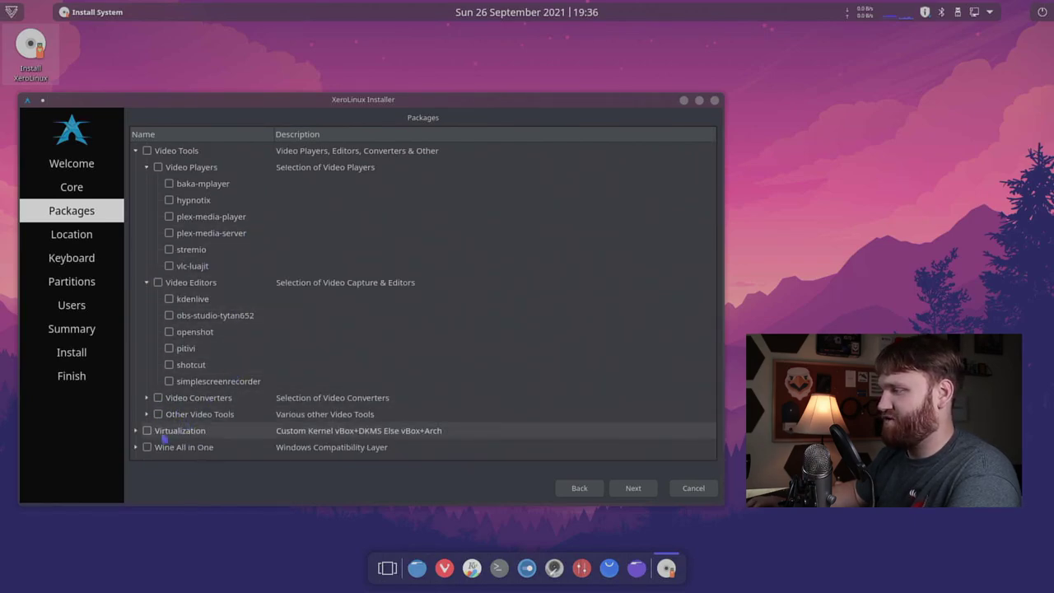
left_click(135, 430)
scroll(165, 420, "down", 2)
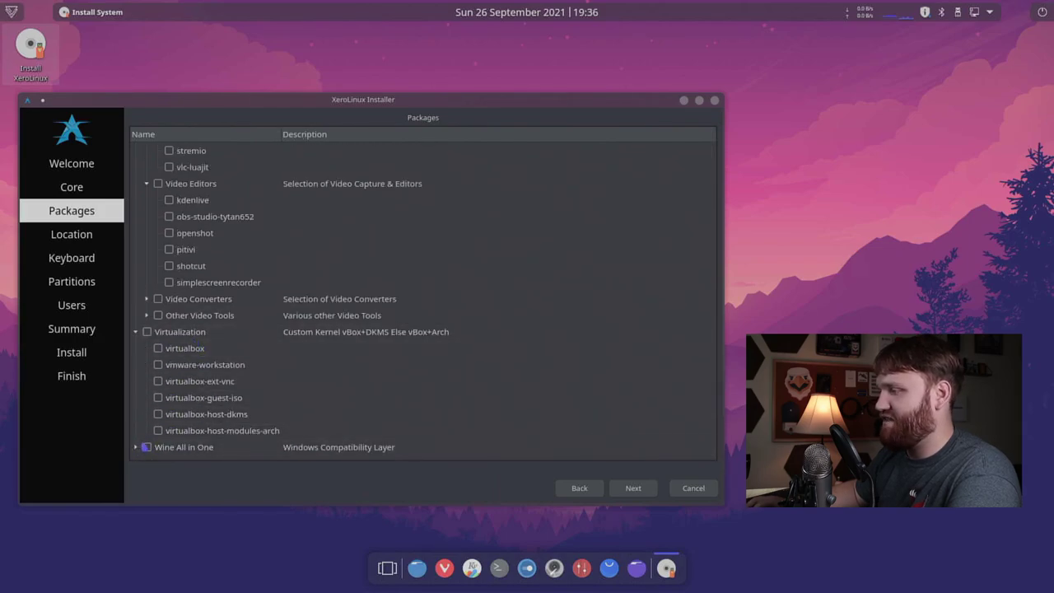
scroll(294, 388, "up", 10)
left_click(293, 383)
scroll(293, 387, "up", 5)
scroll(293, 387, "down", 3)
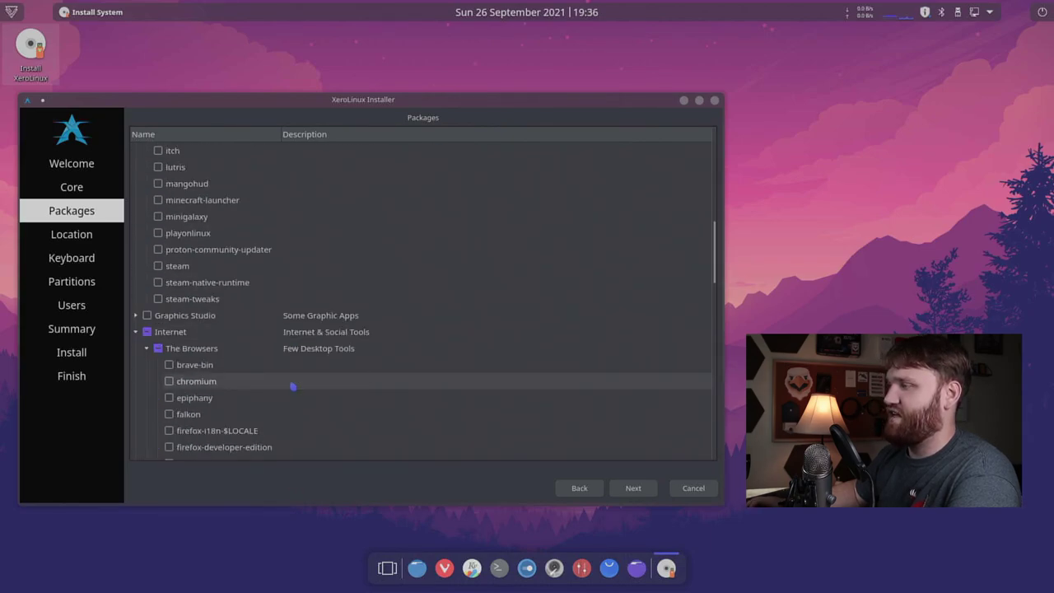
scroll(200, 334, "up", 10)
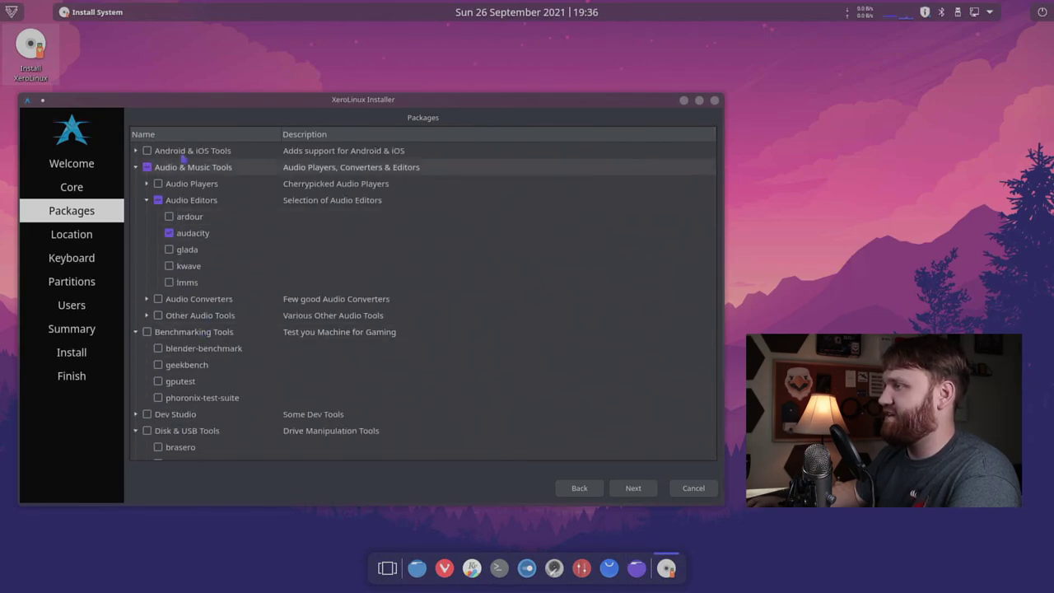
left_click(632, 489)
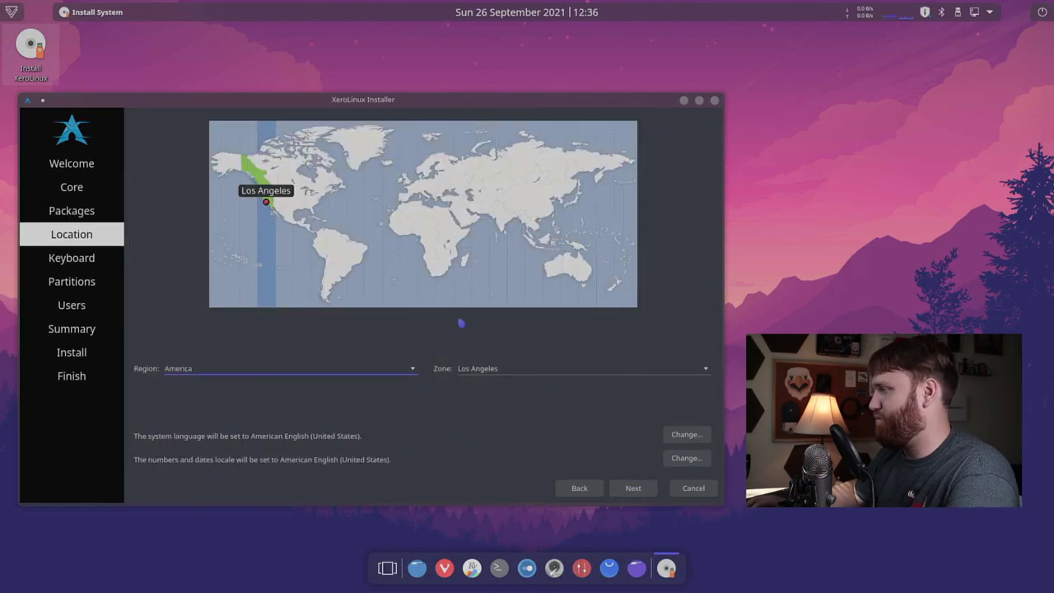
Accept the America/Los Angeles location and English (US) keyboard, then choose Erase disk
left_click(633, 489)
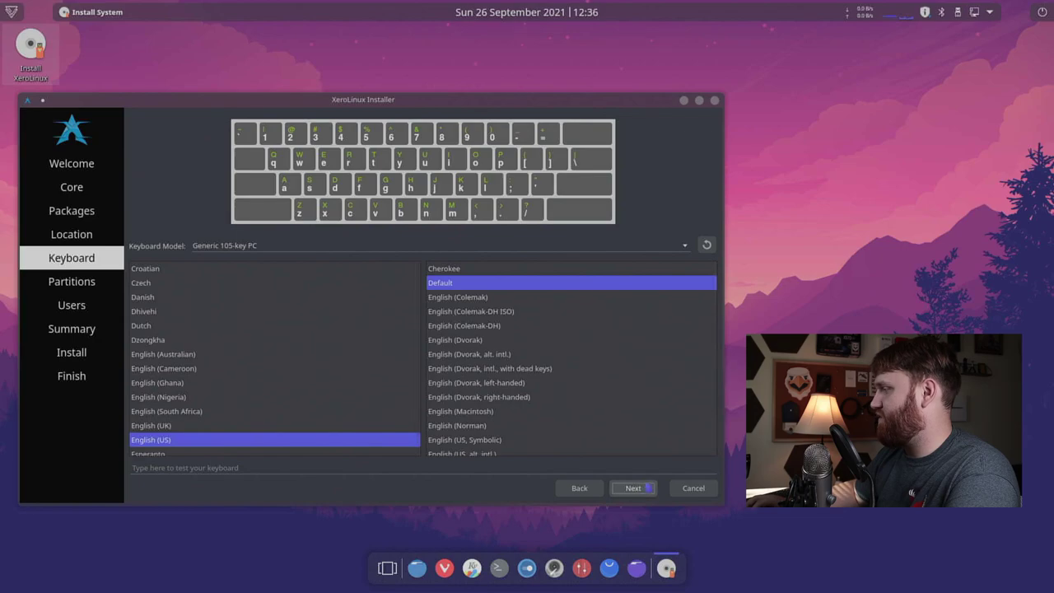
left_click(644, 488)
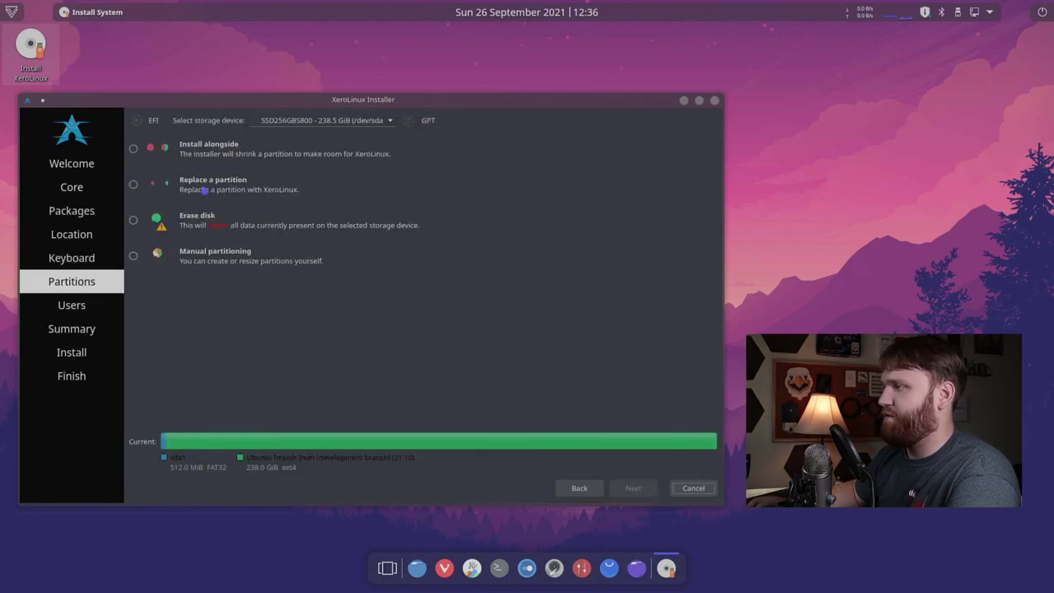
left_click(133, 221)
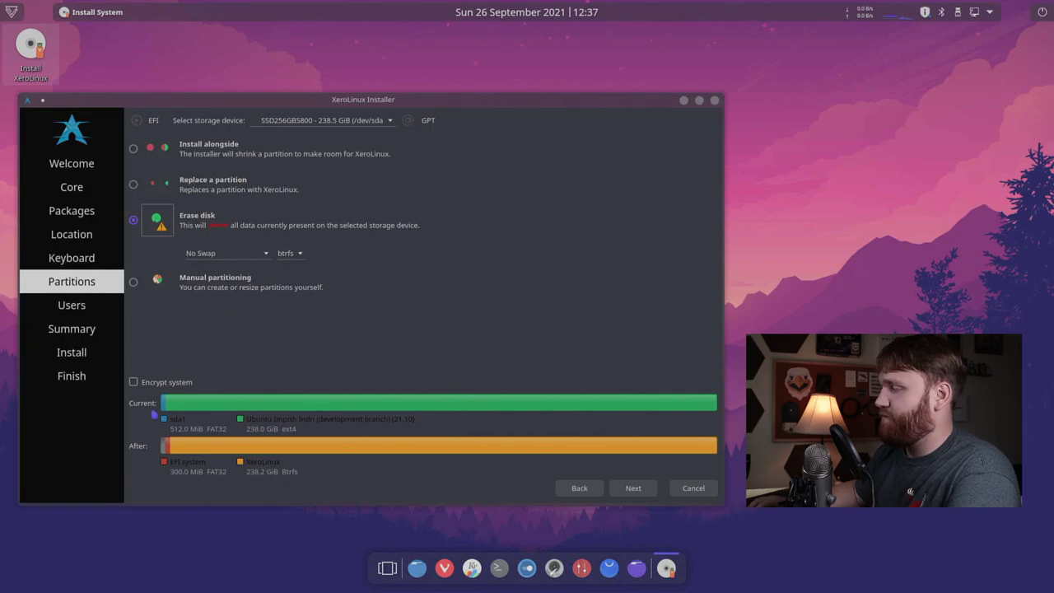
Set swap to Swap to file on btrfs and continue to the Users page
left_click(247, 253)
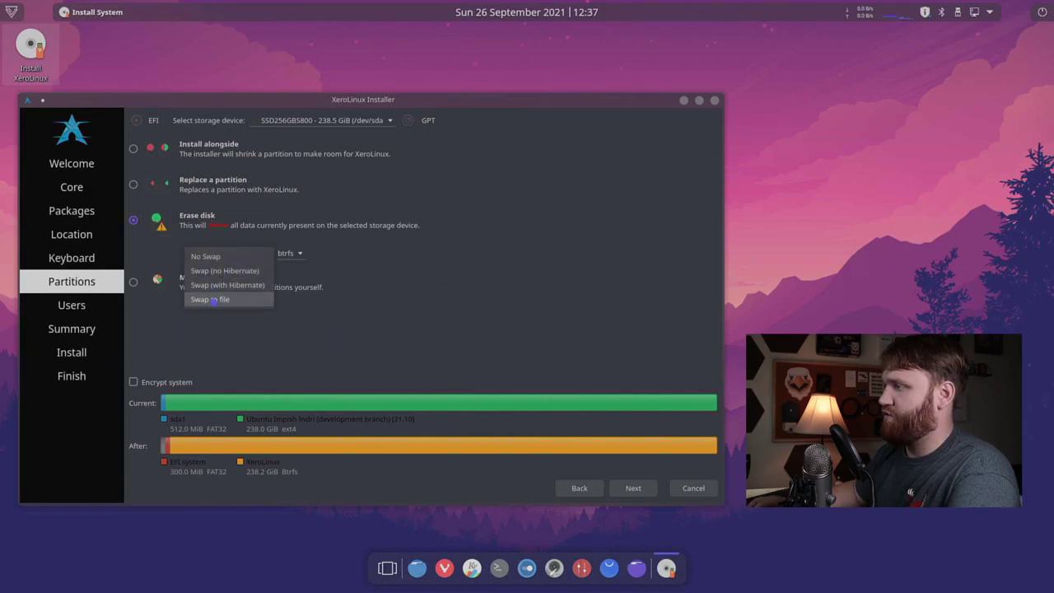
left_click(221, 300)
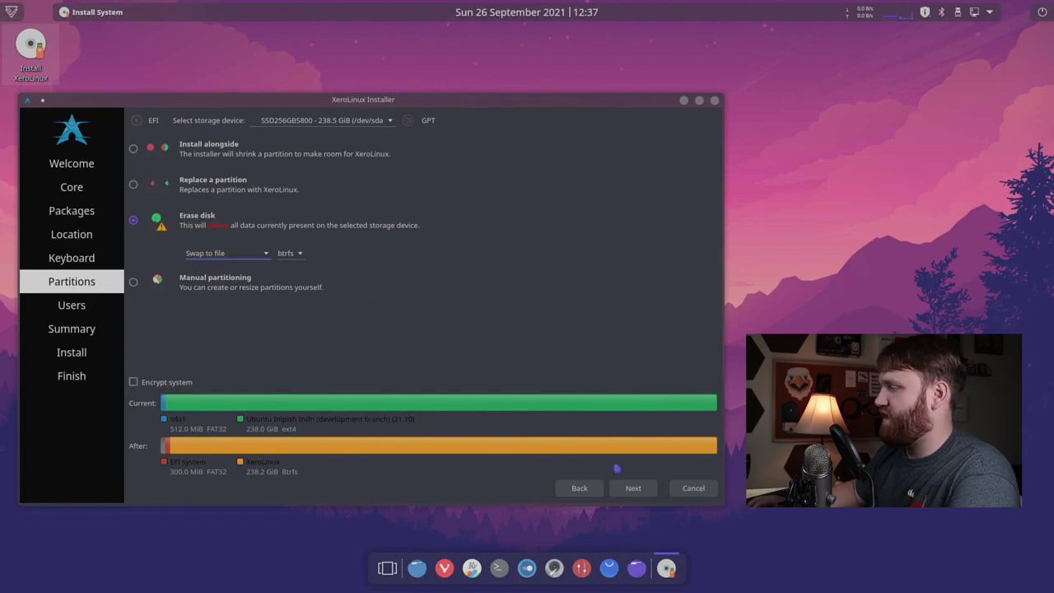
left_click(633, 488)
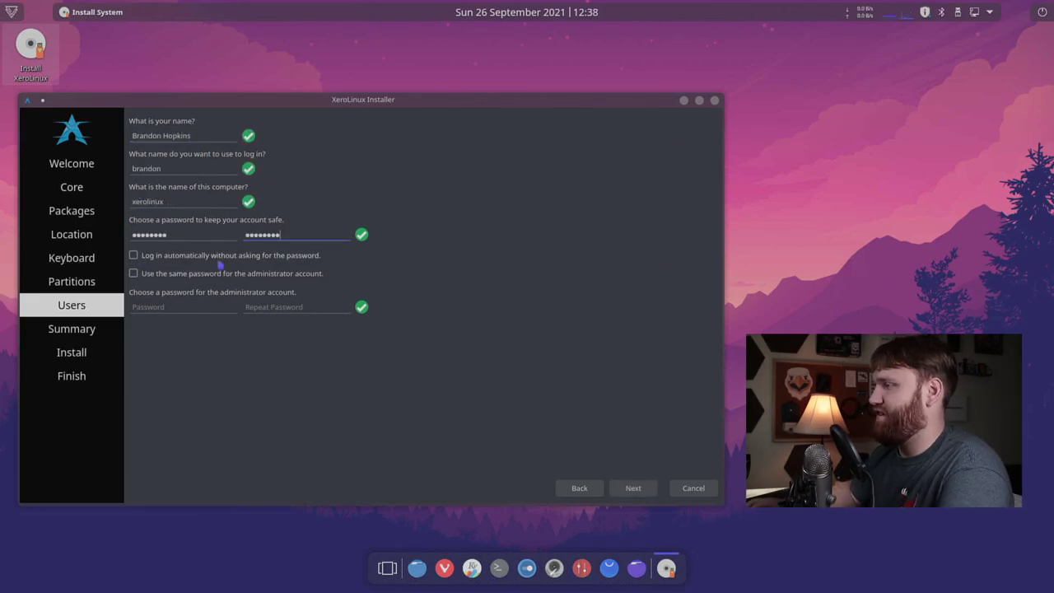
Reuse the user password for the administrator, review the Summary, and start installing XeroLinux
left_click(191, 276)
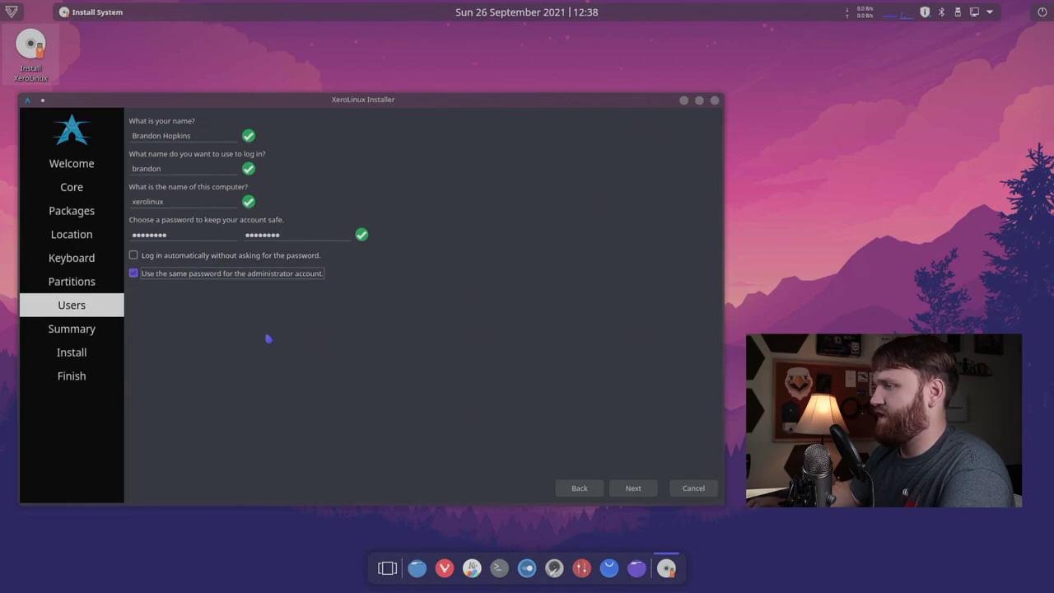
left_click(632, 488)
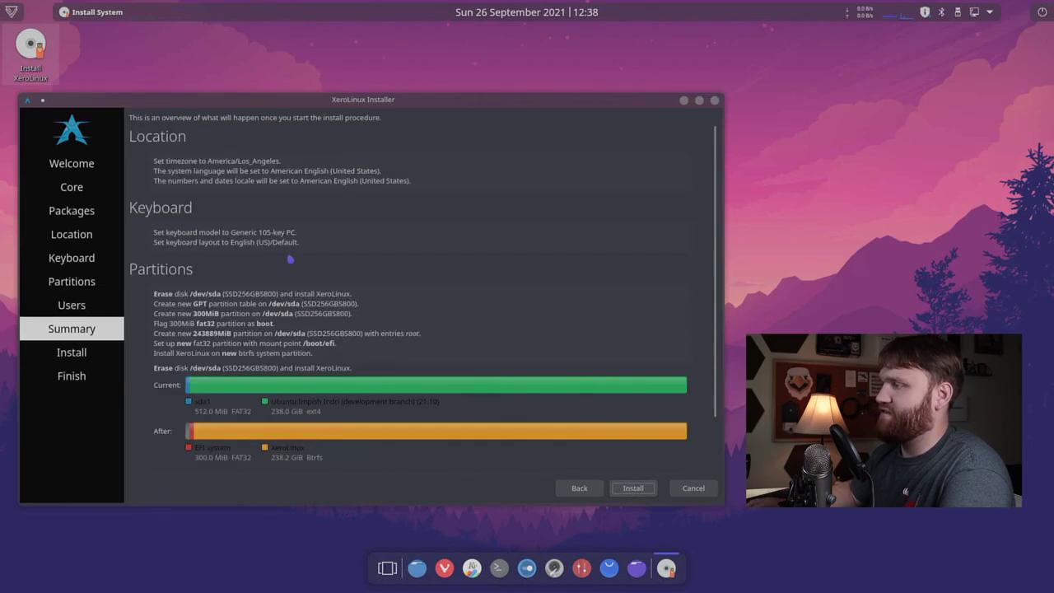
scroll(272, 234, "down", 2)
scroll(272, 233, "up", 2)
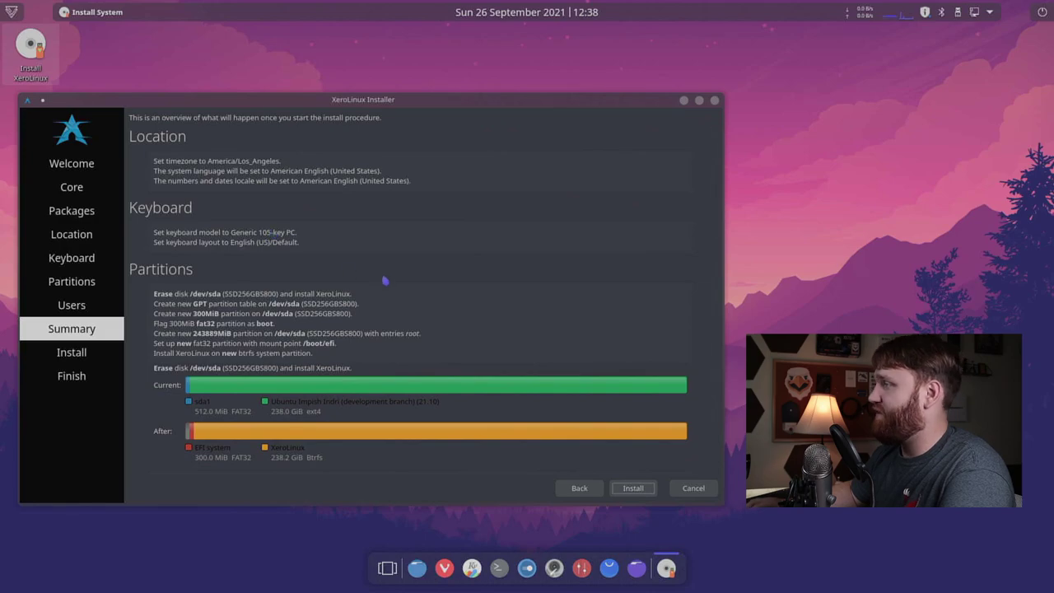
left_click(635, 488)
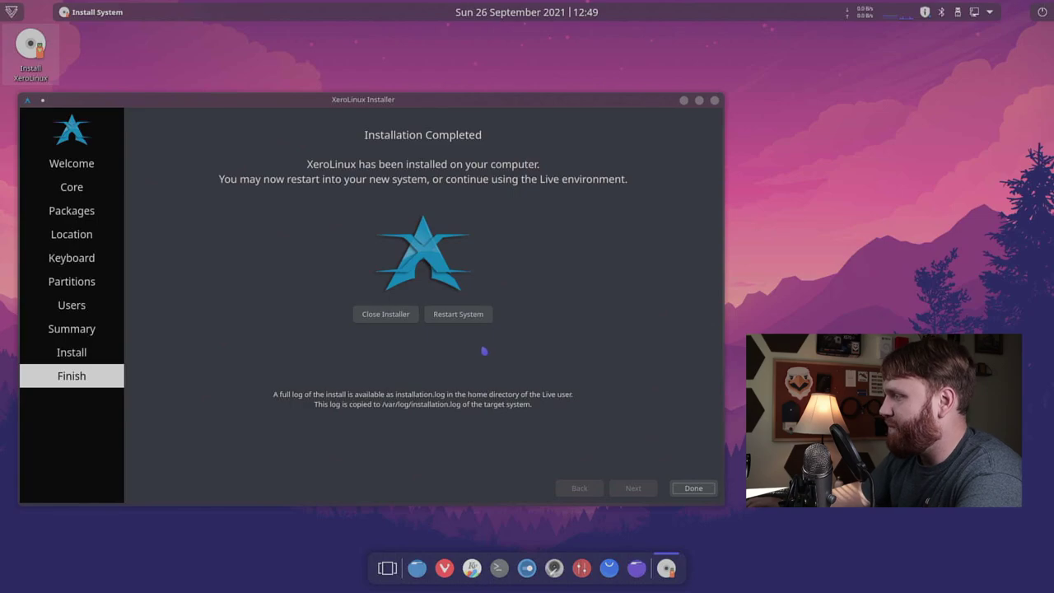
Choose Restart System on the Finish page to boot the installed XeroLinux
left_click(456, 312)
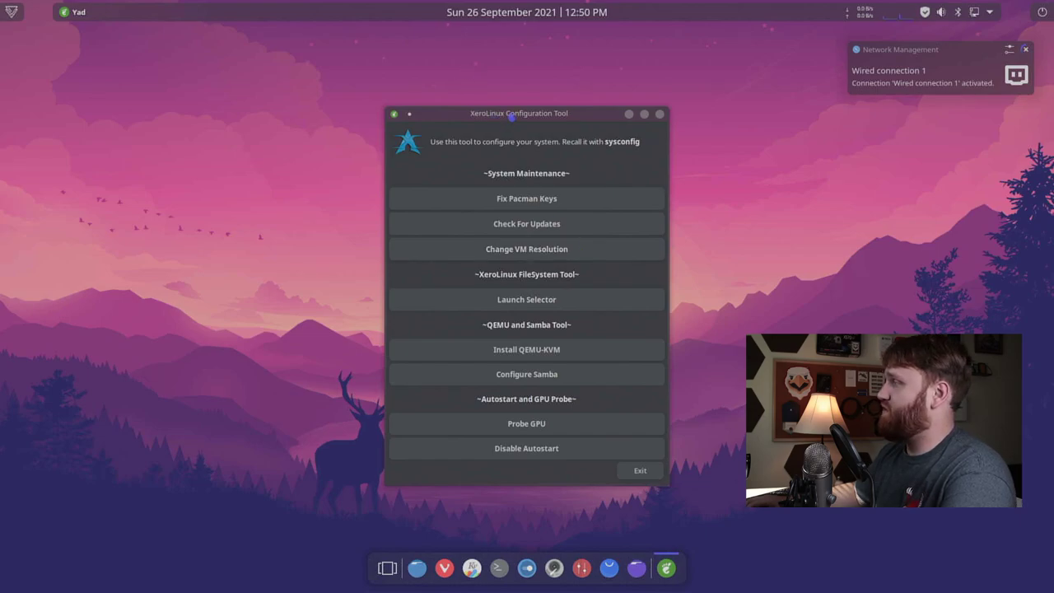
Move the XeroLinux Configuration Tool window to the upper left
left_click_drag(511, 117, 315, 82)
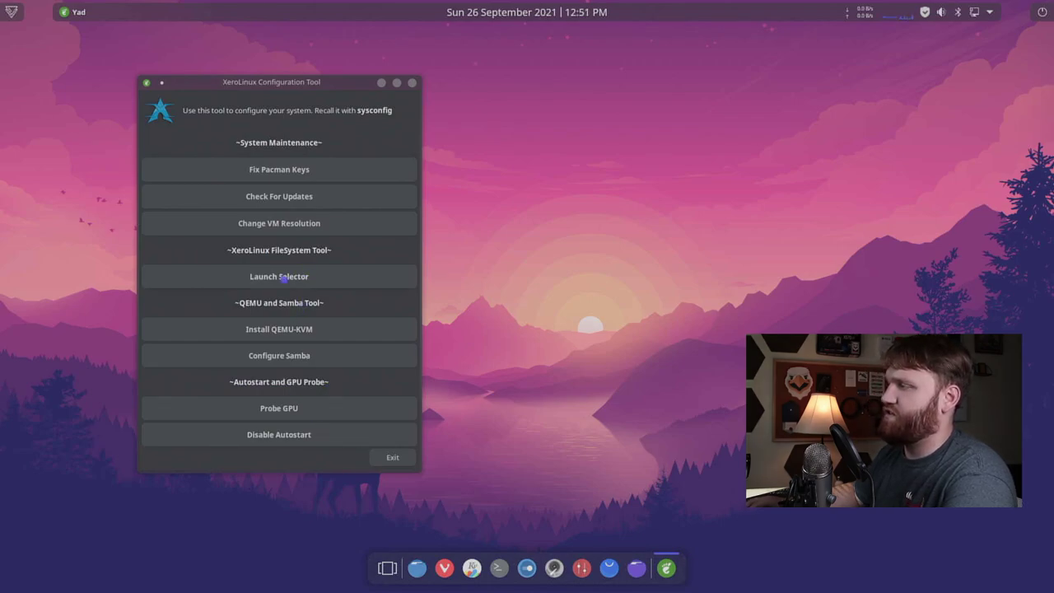
Open the FileSystem tool selector, run Configure Snapper, and submit the sudo password in Konsole
left_click(288, 279)
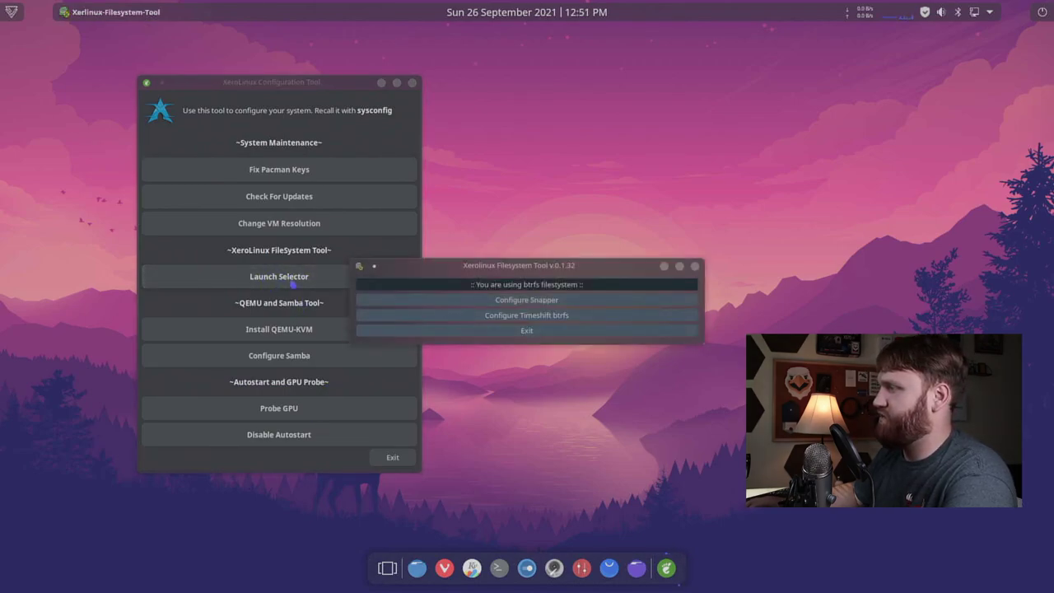
left_click_drag(525, 261, 271, 205)
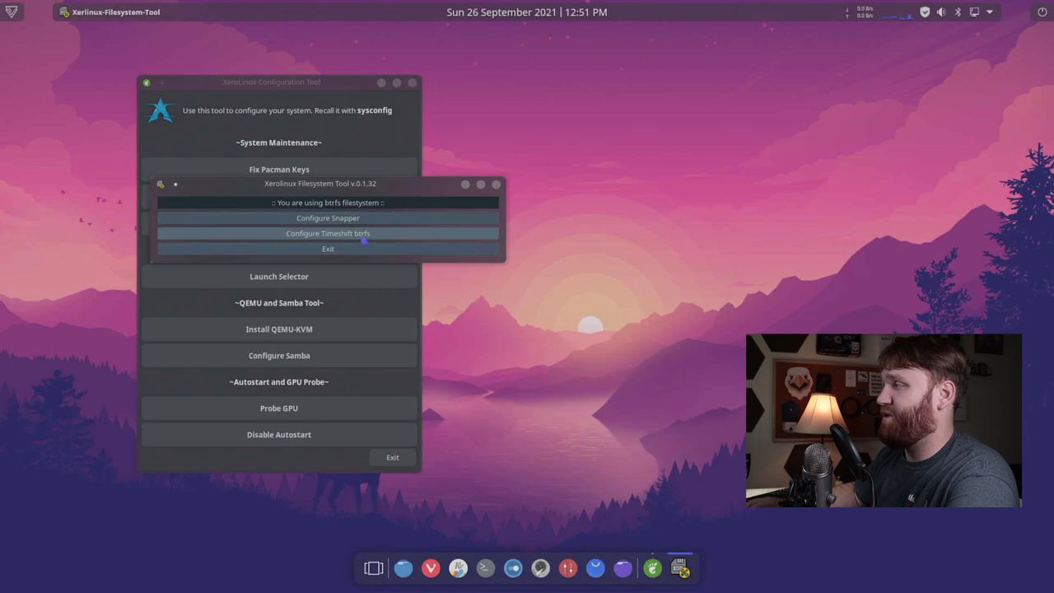
left_click(345, 219)
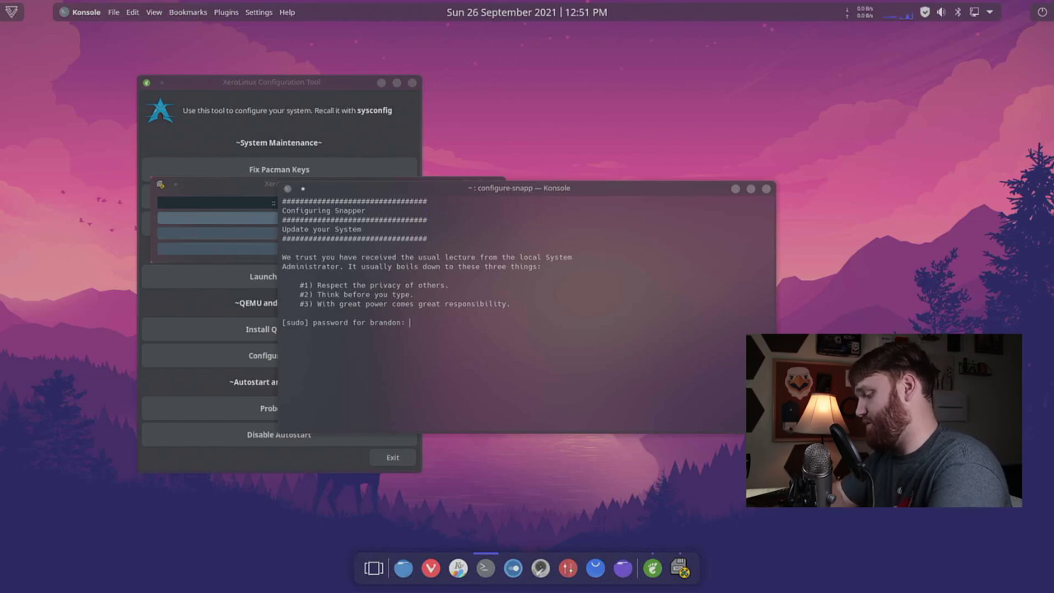
key("Return")
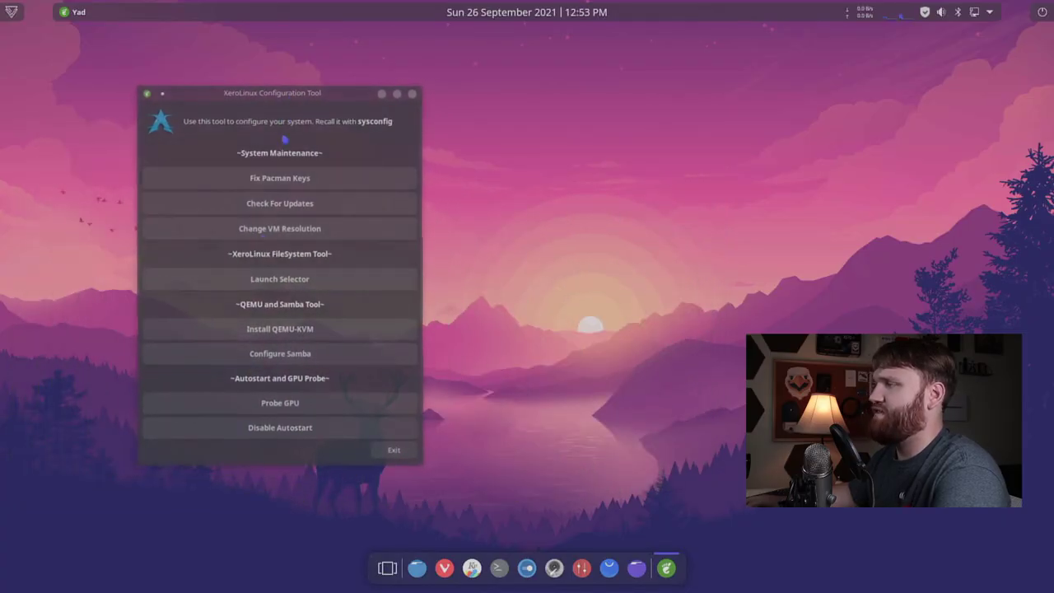
left_click(290, 281)
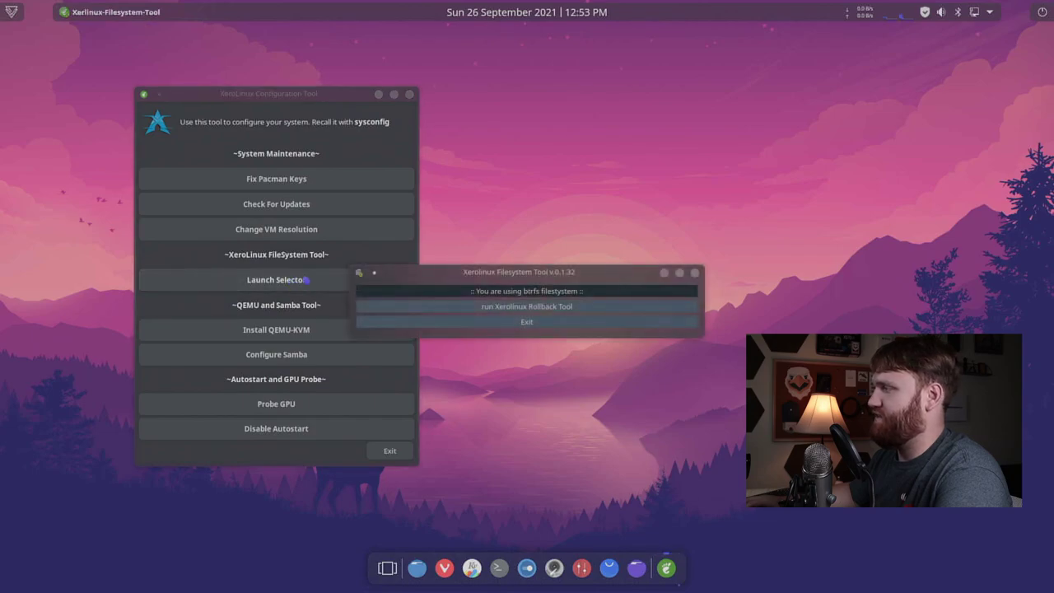
left_click_drag(535, 278, 438, 226)
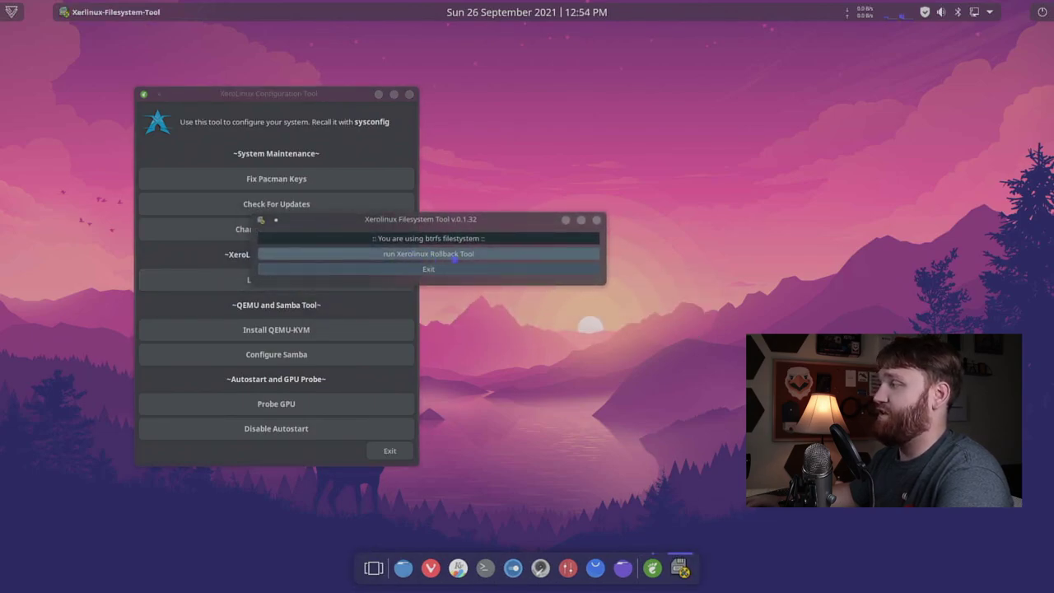
left_click(460, 257)
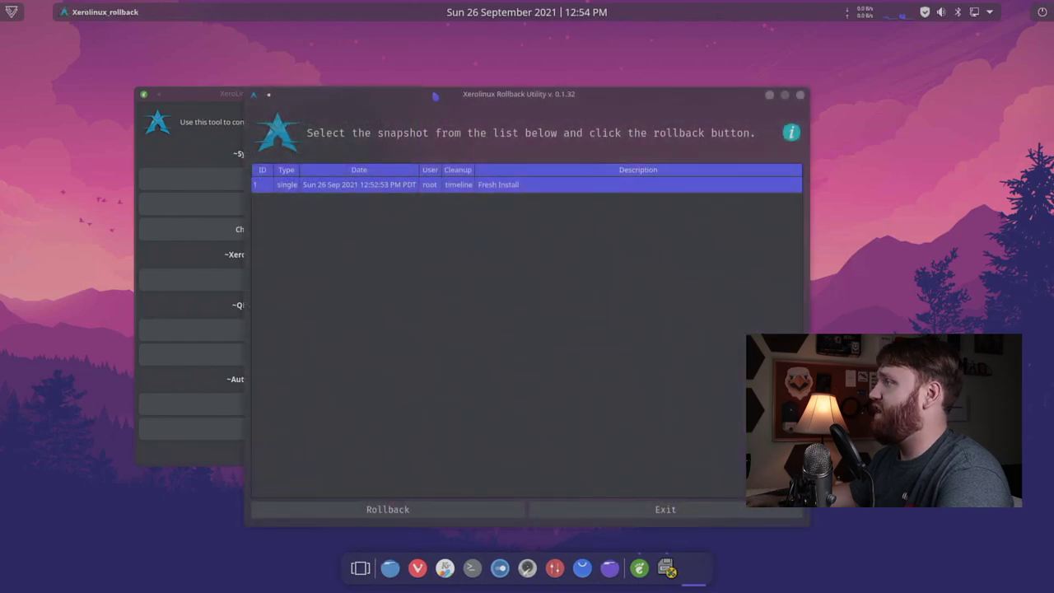
left_click_drag(435, 96, 286, 71)
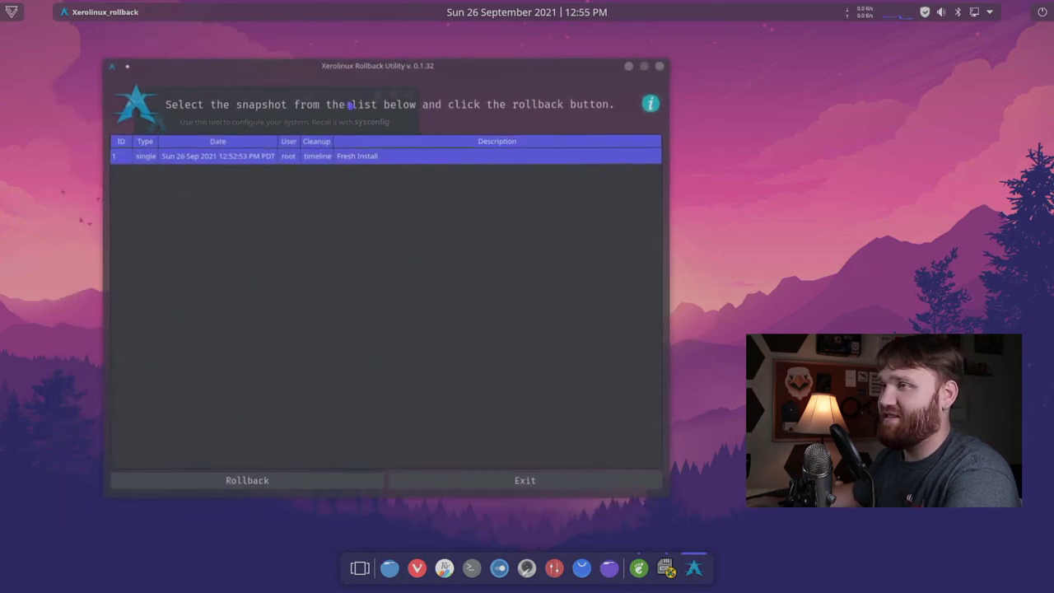
Close the rollback utility and run the GPU probe: Intel HD Graphics 6000, no NVIDIA driver. Then exit the configuration tool
left_click(525, 481)
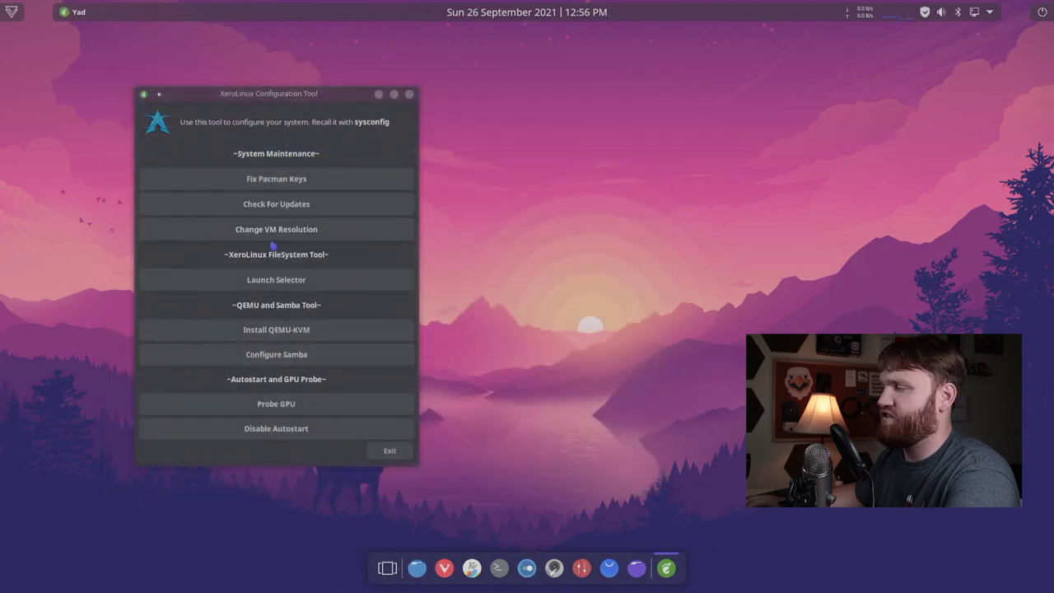
left_click(284, 404)
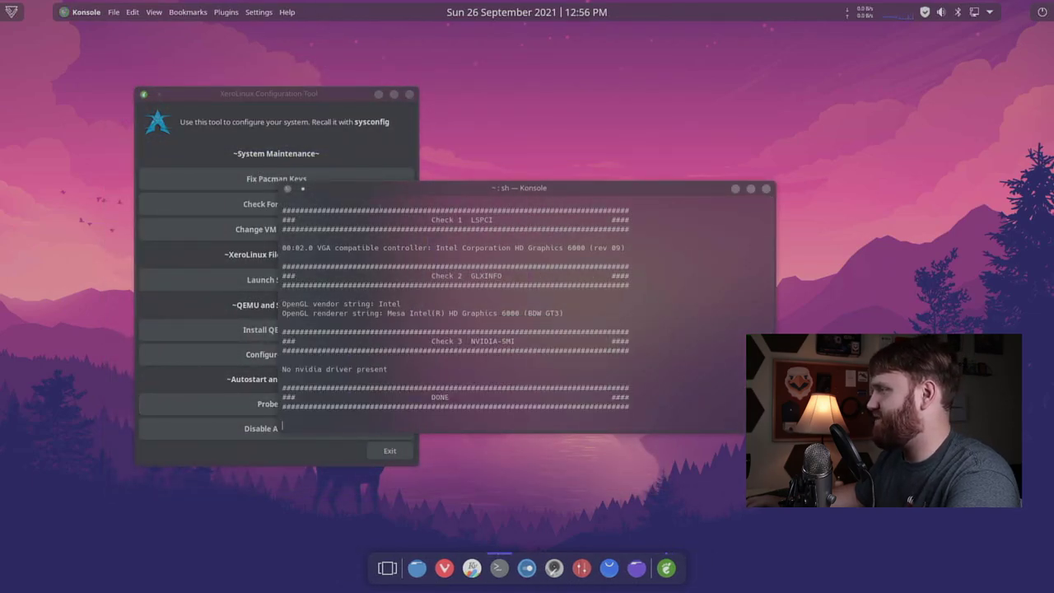
left_click_drag(515, 190, 377, 117)
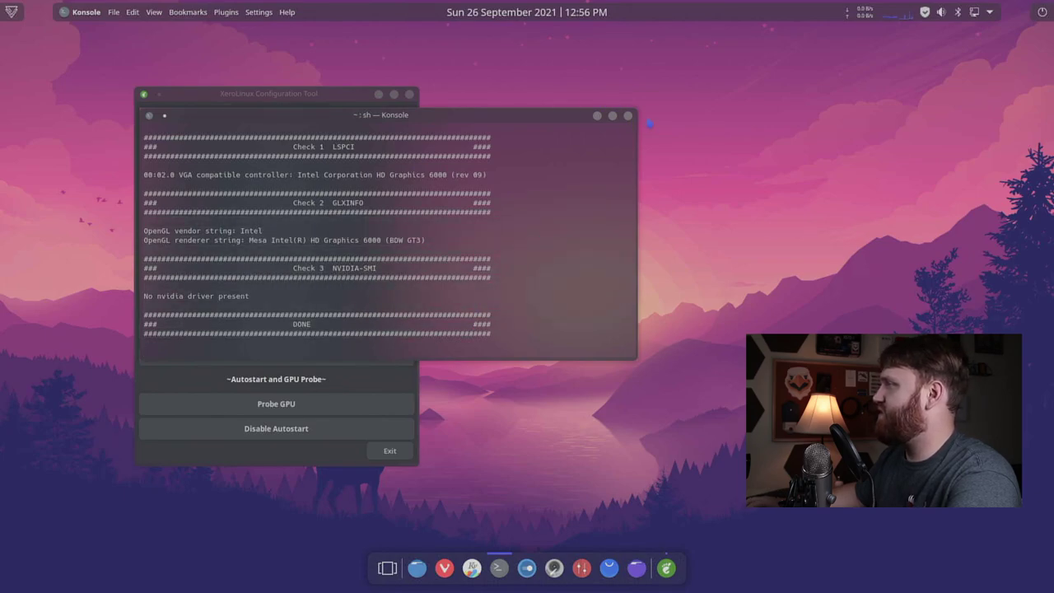
left_click(628, 116)
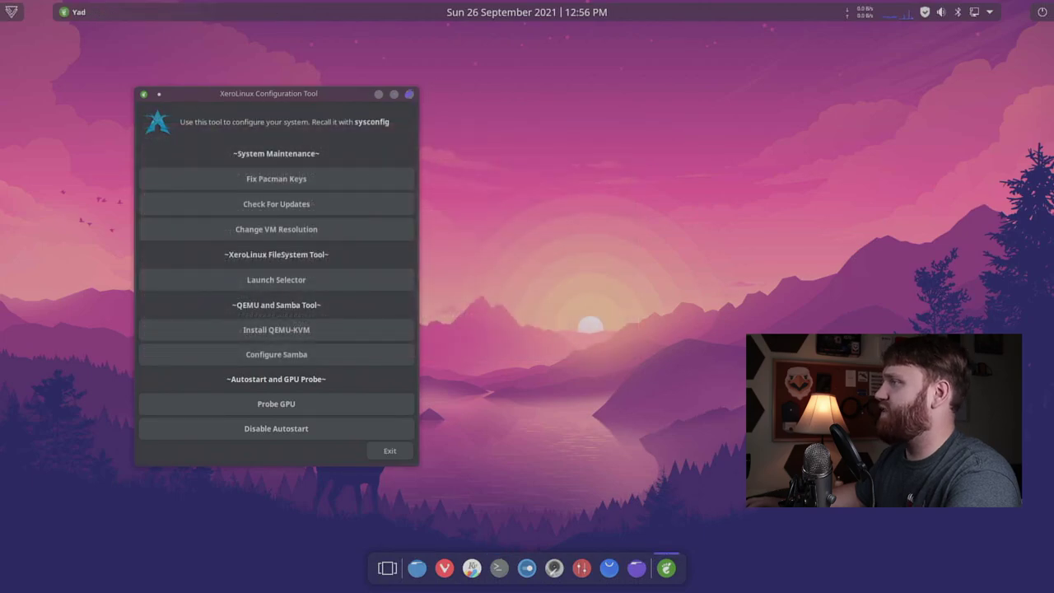
left_click(410, 94)
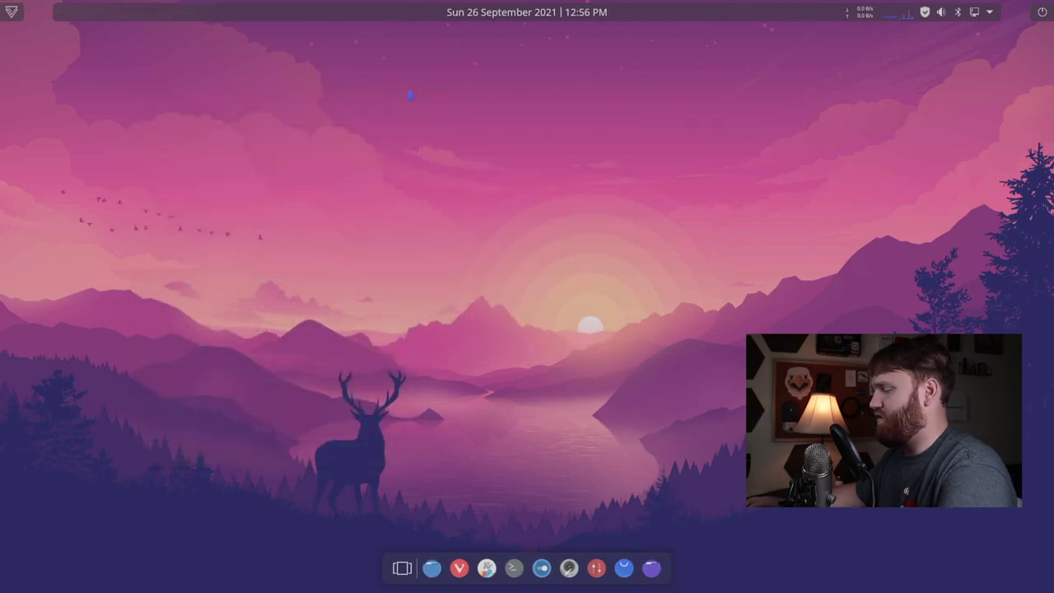
Browse the application menu categories, launch LibreWolf from Internet, then close it
left_click(11, 11)
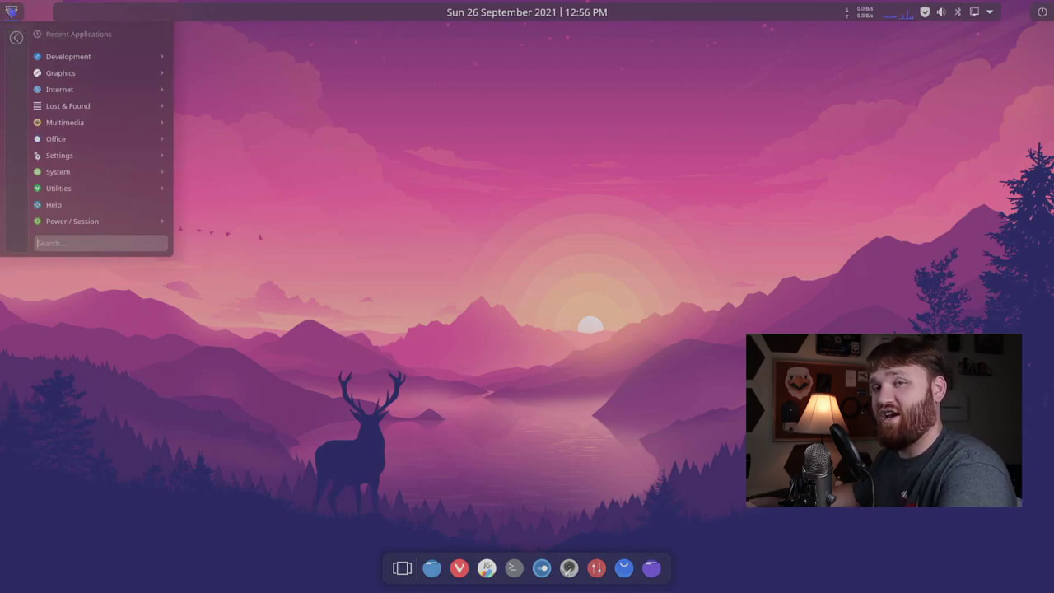
mouse_move(85, 63)
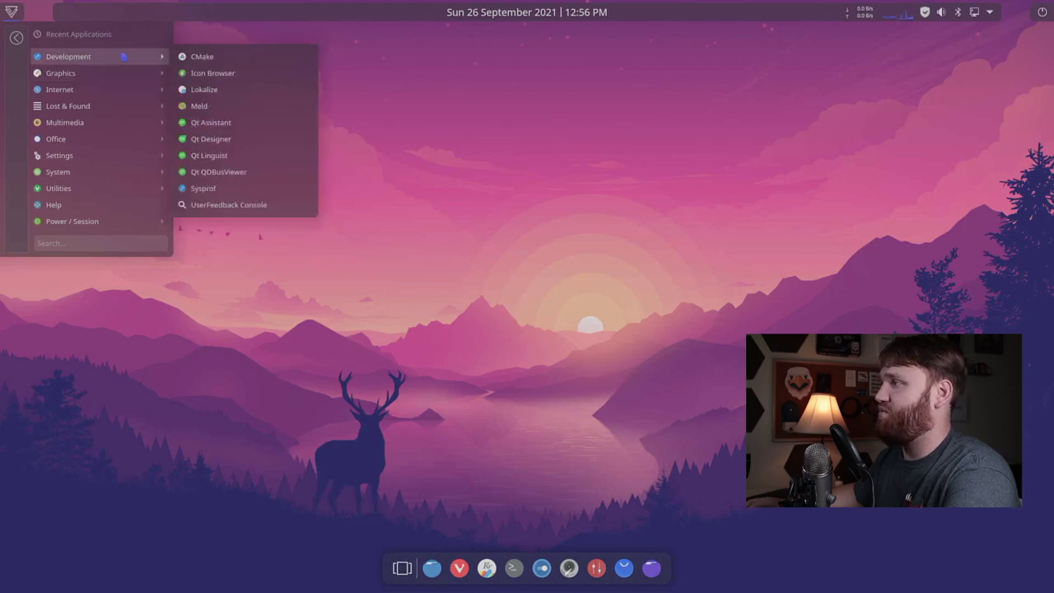
mouse_move(110, 75)
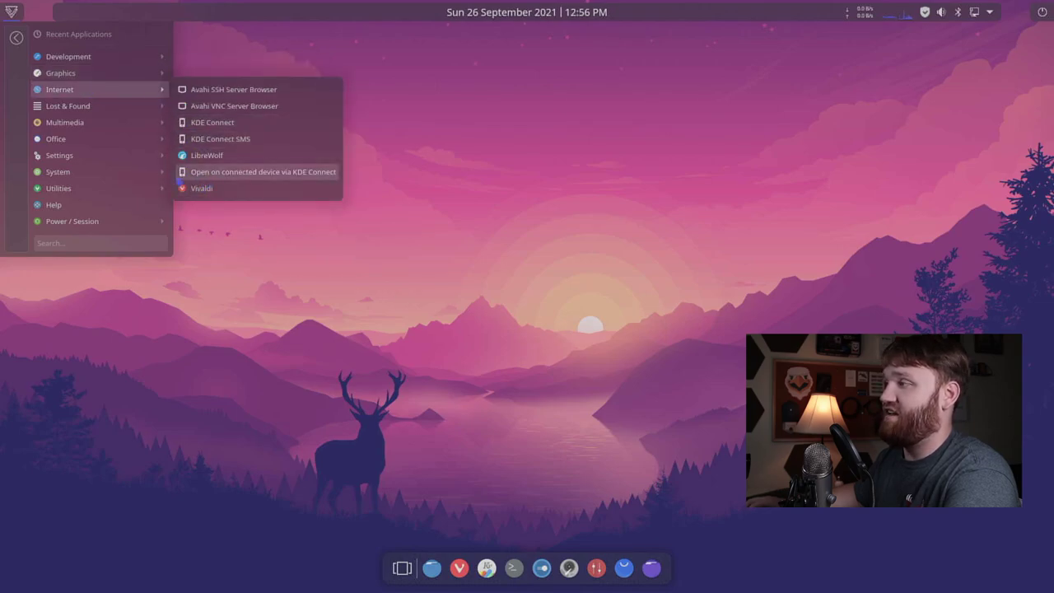
mouse_move(168, 188)
mouse_move(115, 91)
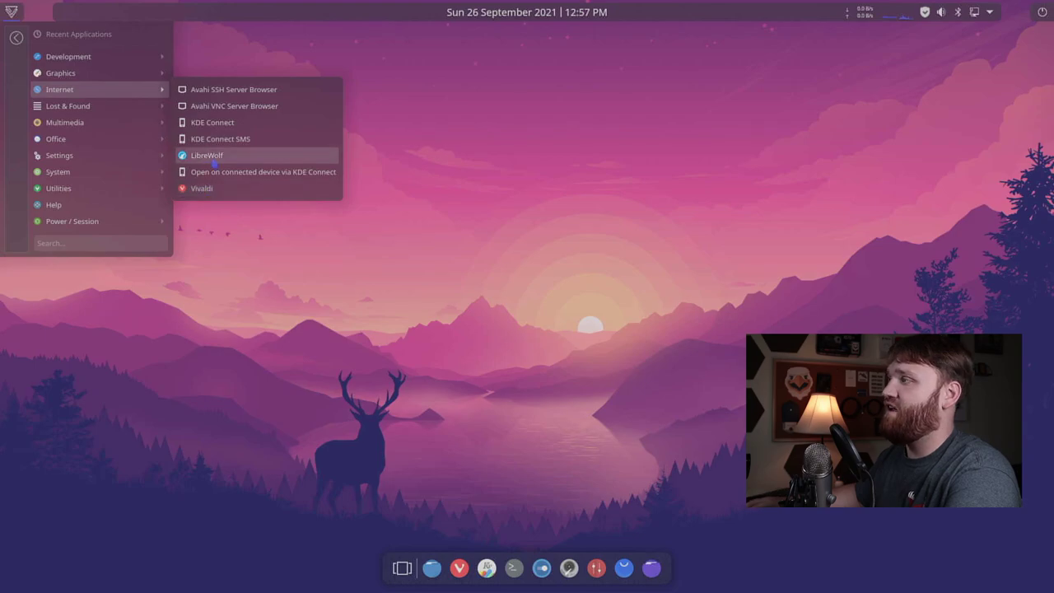
left_click(210, 155)
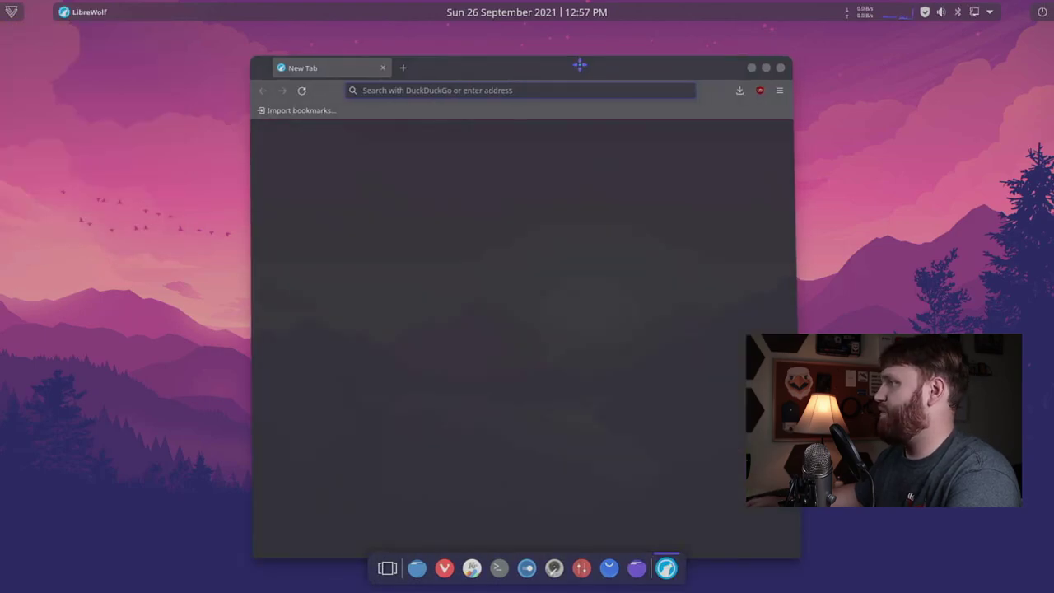
left_click_drag(579, 64, 416, 42)
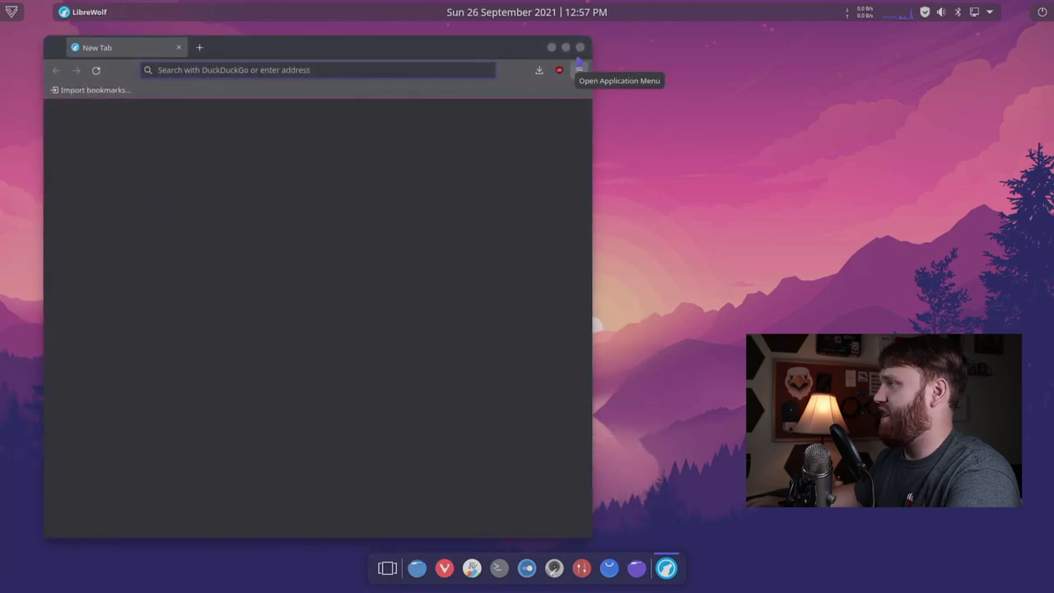
left_click(579, 47)
Launch Snapper GUI from the Lost & Found category of the application menu
left_click(11, 11)
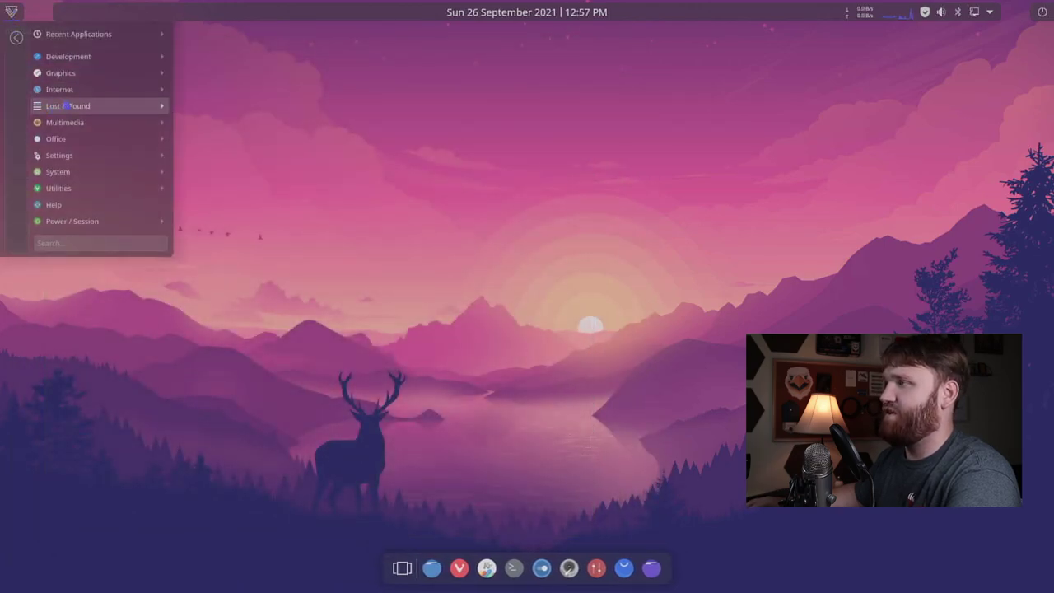
mouse_move(122, 109)
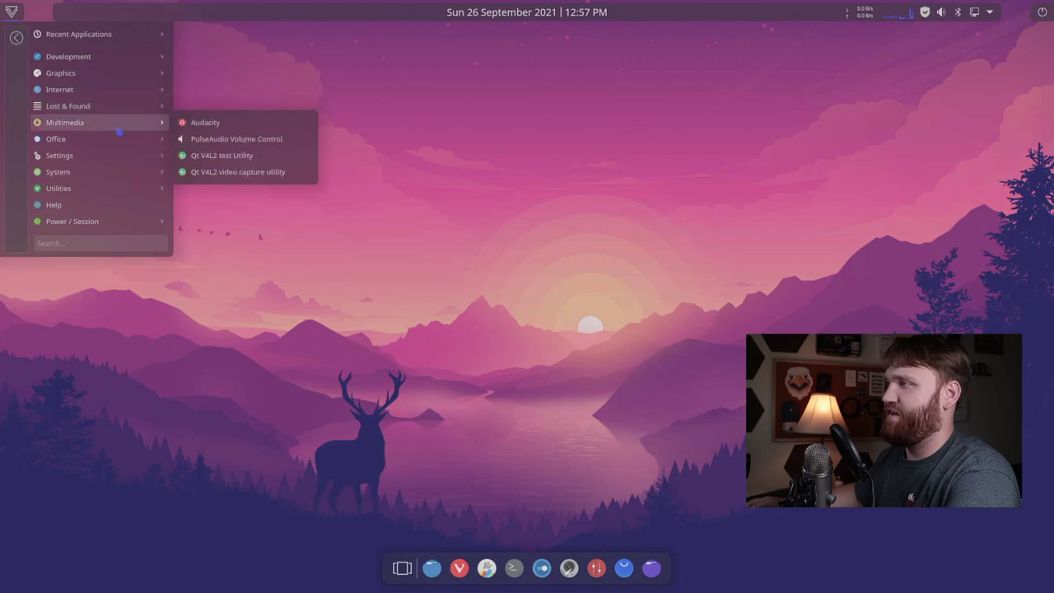
left_click(220, 129)
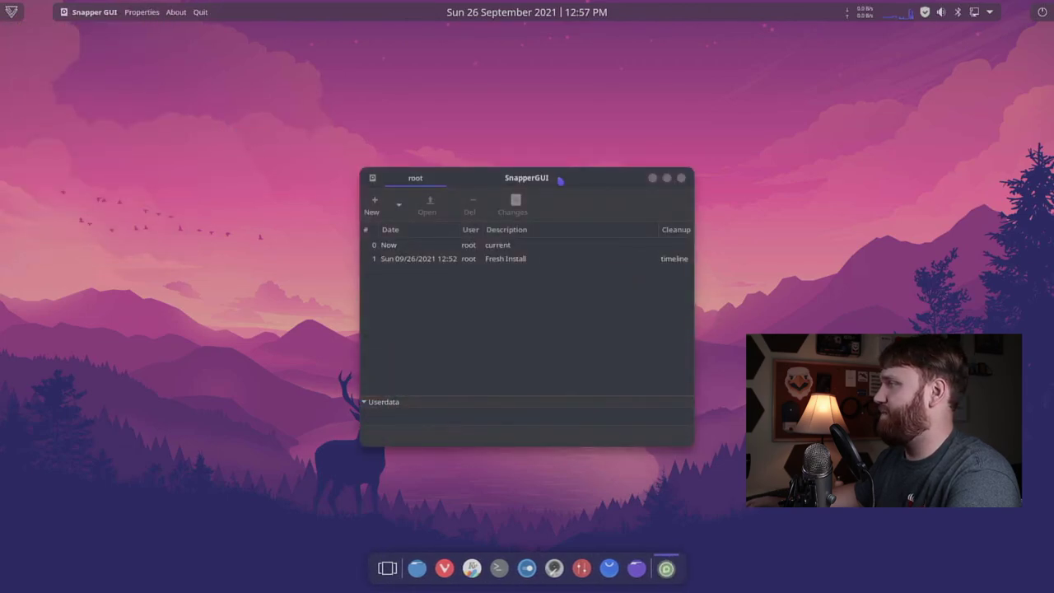
Close SnapperGUI and launch Add/Remove Software from the menu's Settings category
left_click_drag(559, 179, 332, 99)
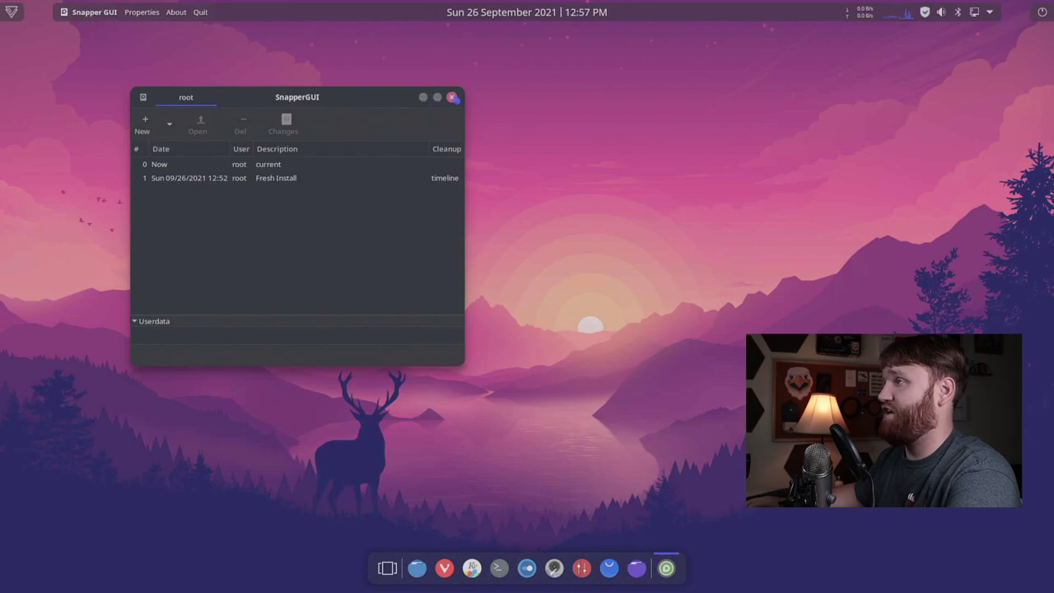
left_click(451, 97)
left_click(11, 11)
mouse_move(123, 122)
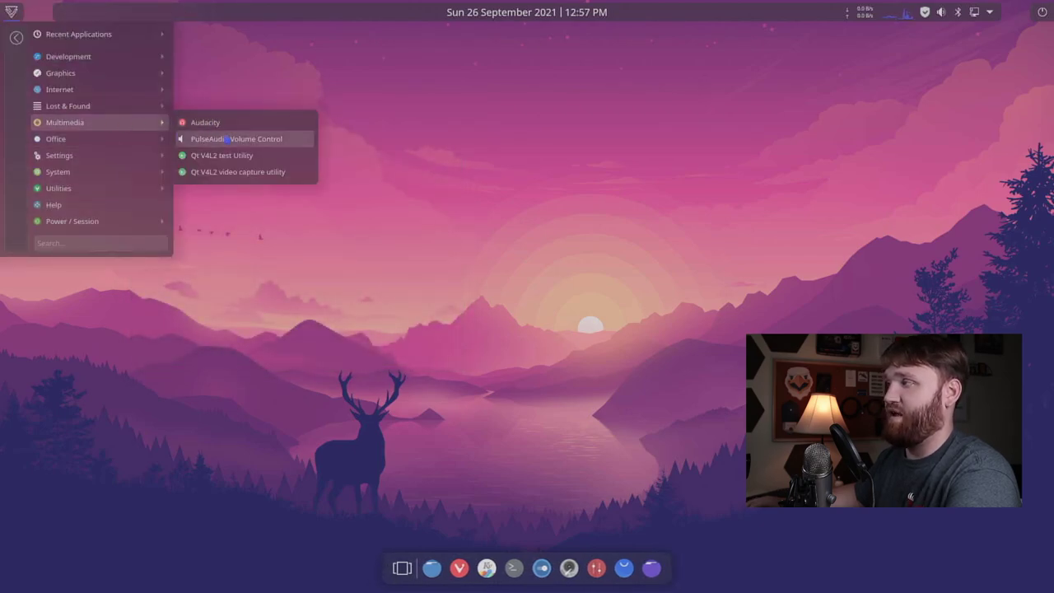
mouse_move(124, 147)
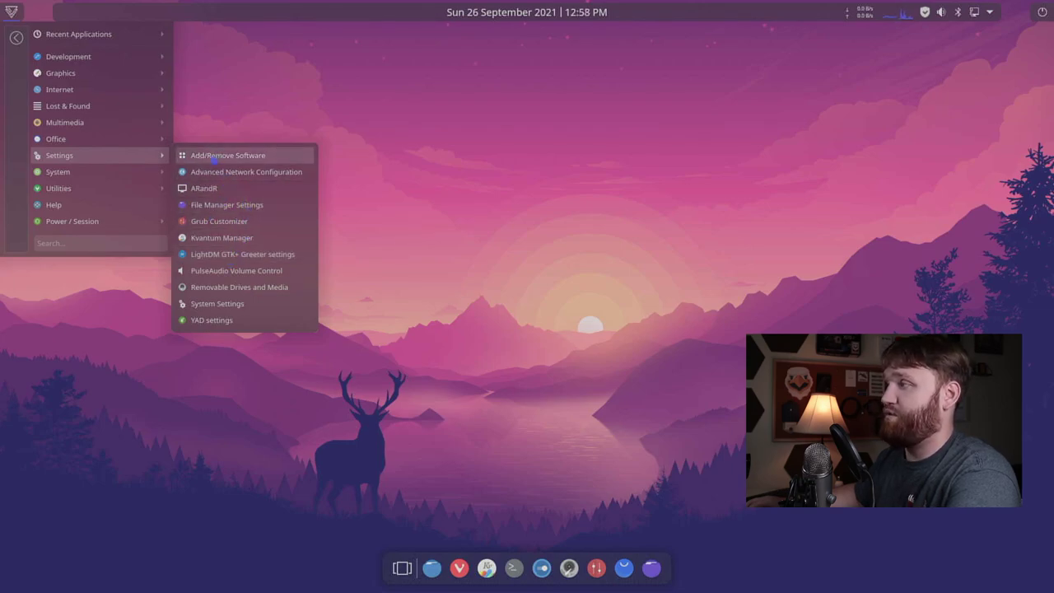
left_click(206, 160)
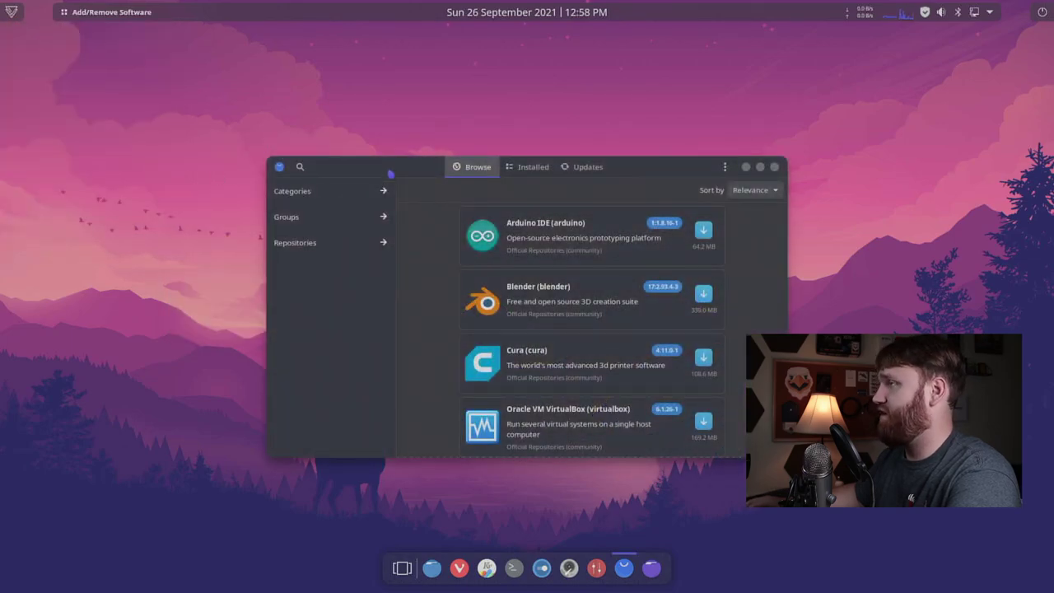
Open the Add/Remove Software preferences, authenticating with the account password
left_click_drag(390, 173, 193, 102)
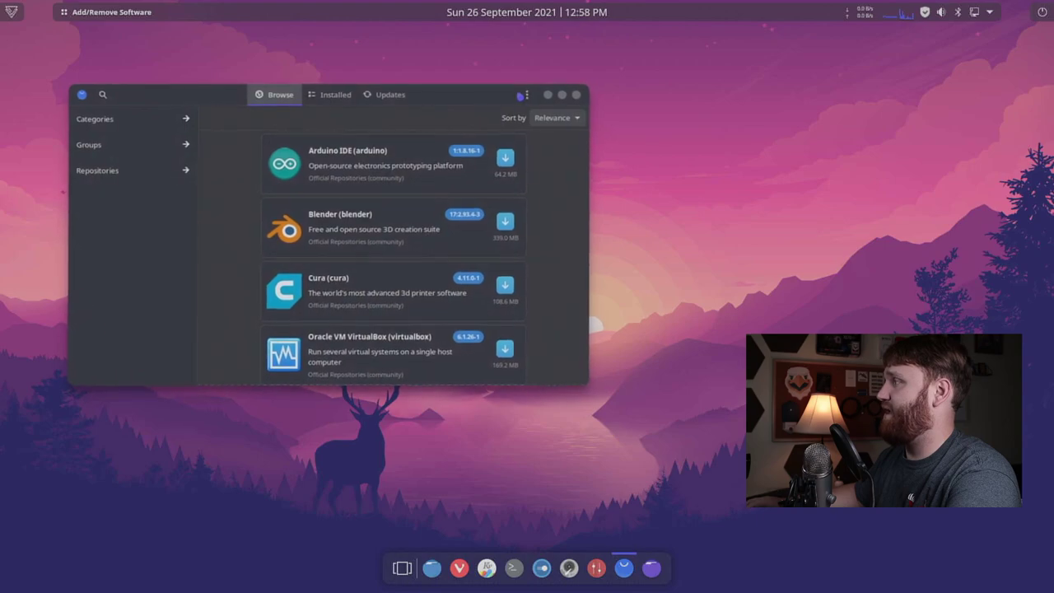
left_click(525, 95)
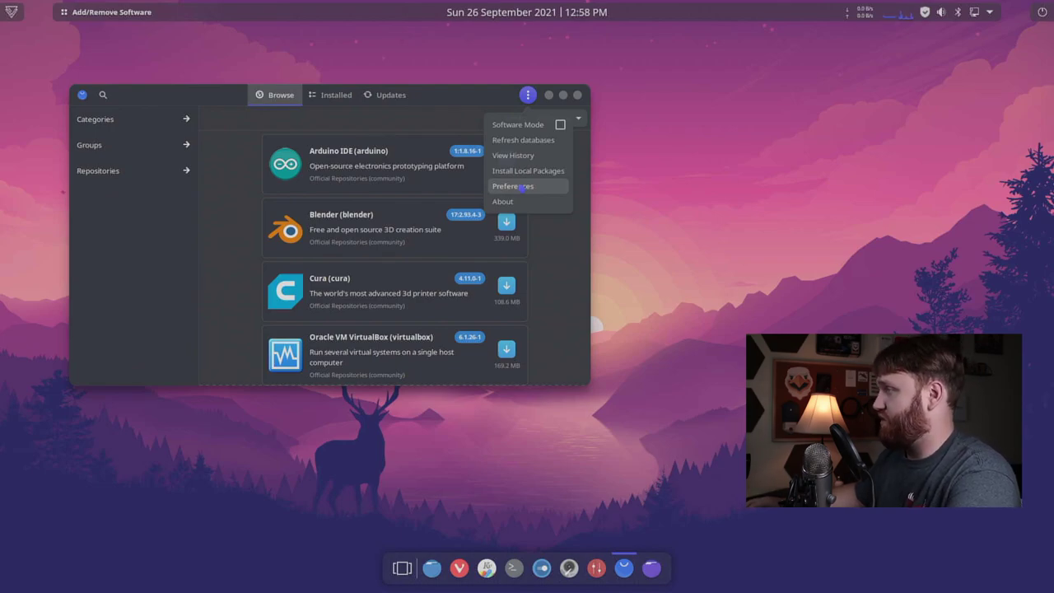
left_click(522, 187)
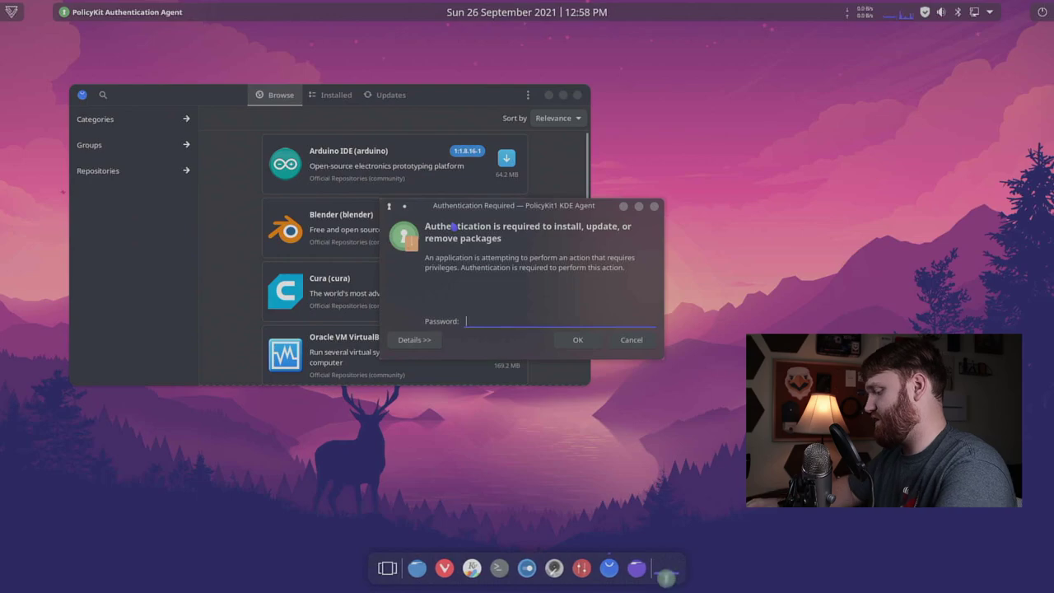
type("**********")
key("Return")
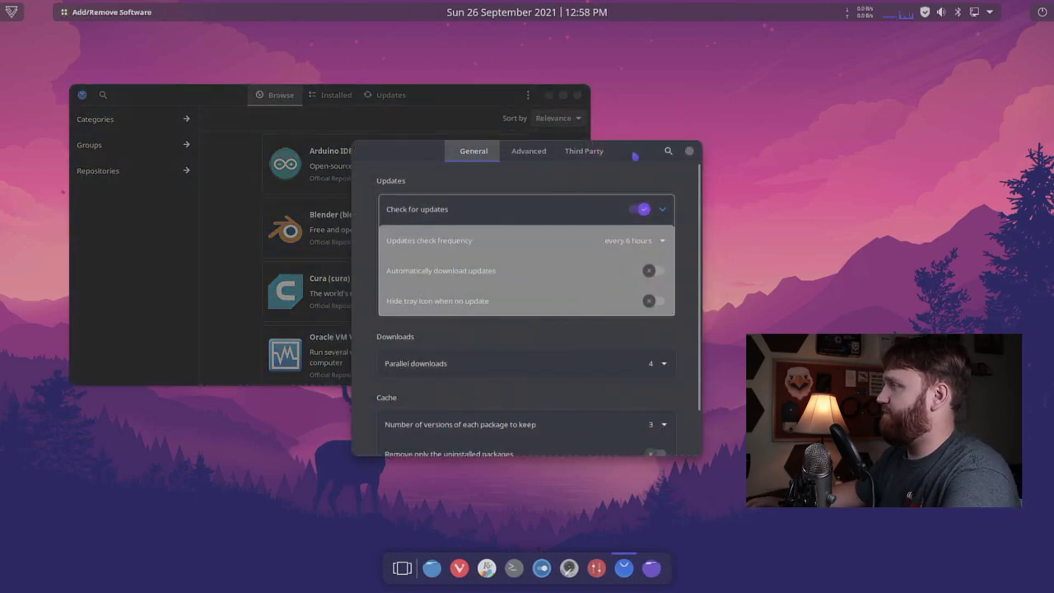
Enable AUR support along with update checks for AUR packages
left_click_drag(646, 157, 428, 128)
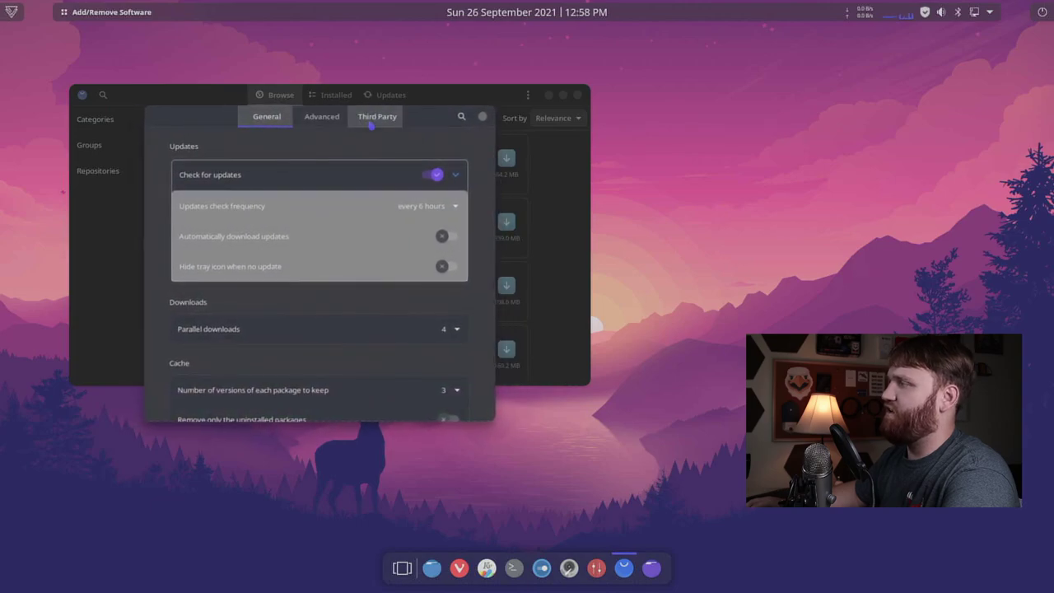
left_click(384, 121)
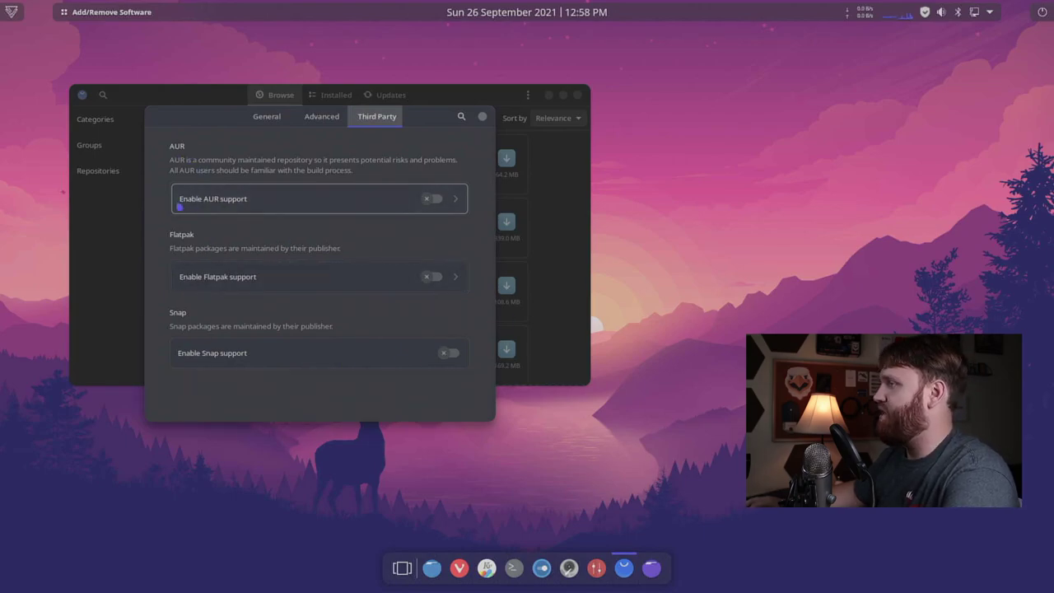
left_click(434, 199)
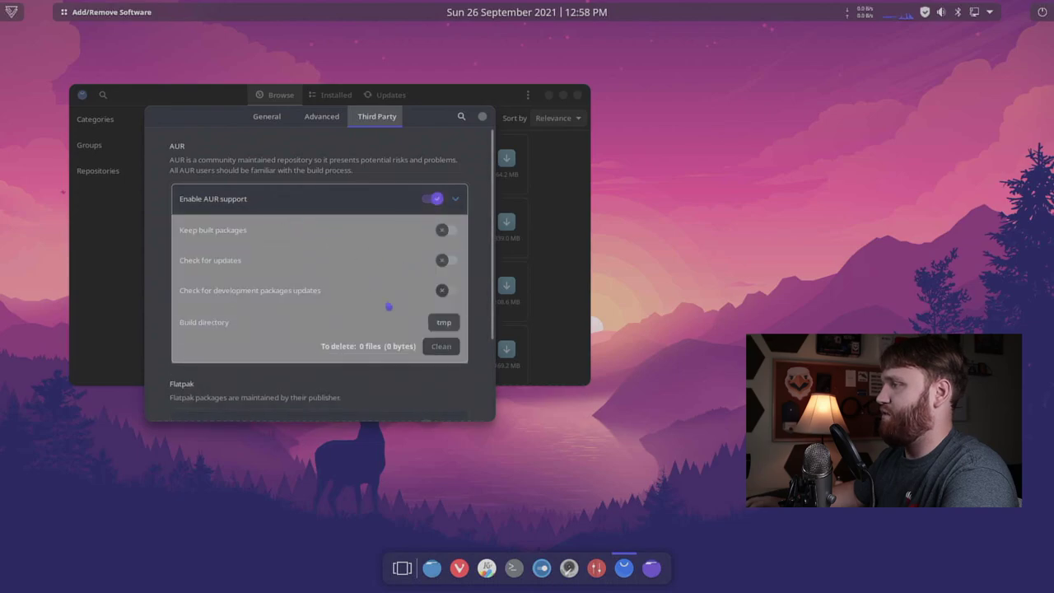
left_click(442, 262)
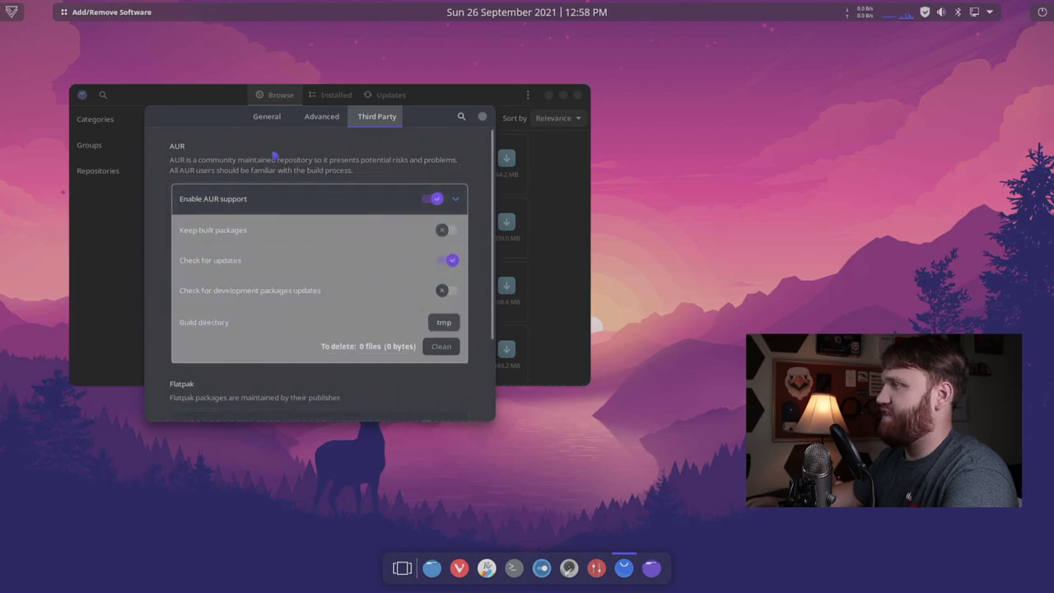
Set parallel downloads to 10, check for updates, then close Add/Remove Software
left_click(318, 119)
left_click(267, 116)
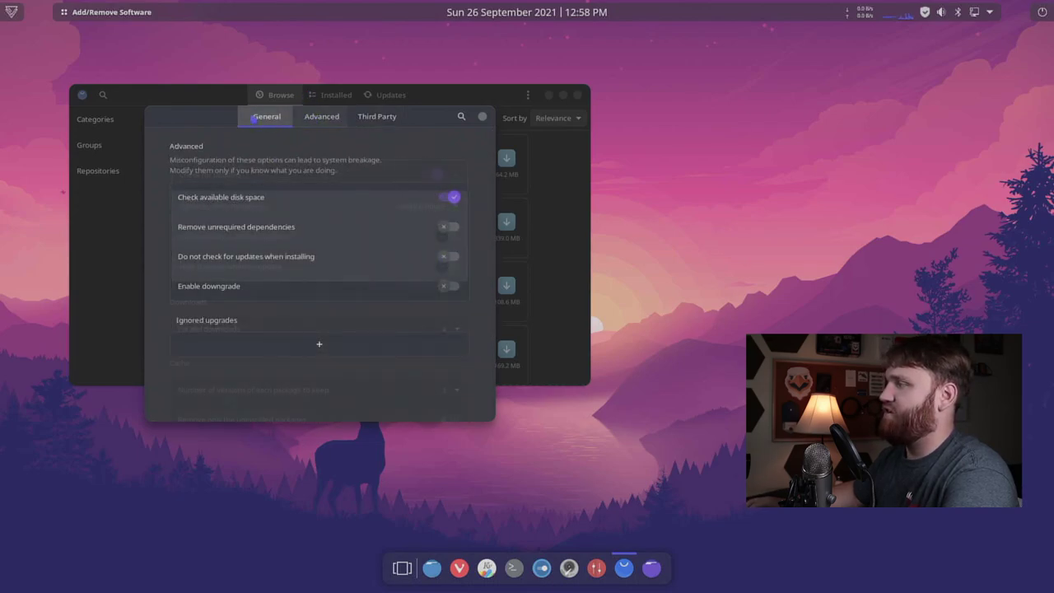
left_click(458, 327)
left_click(436, 307)
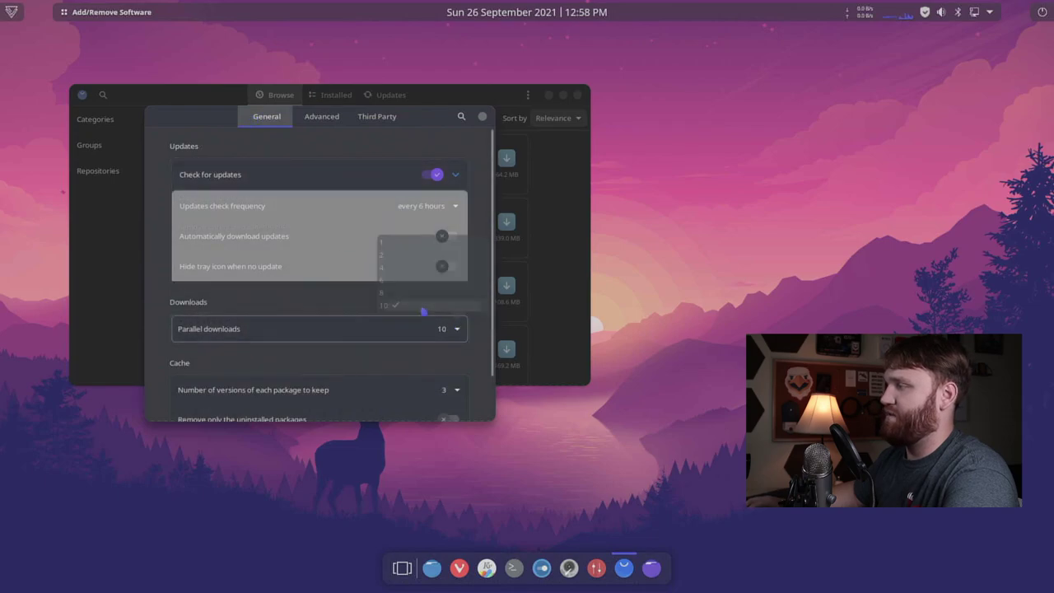
left_click(483, 116)
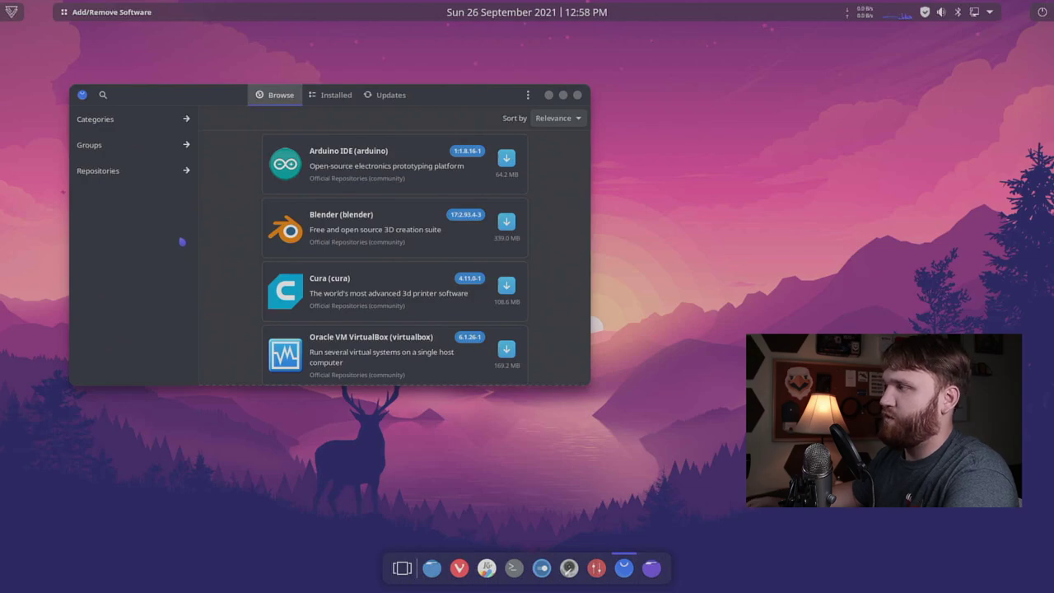
left_click(385, 95)
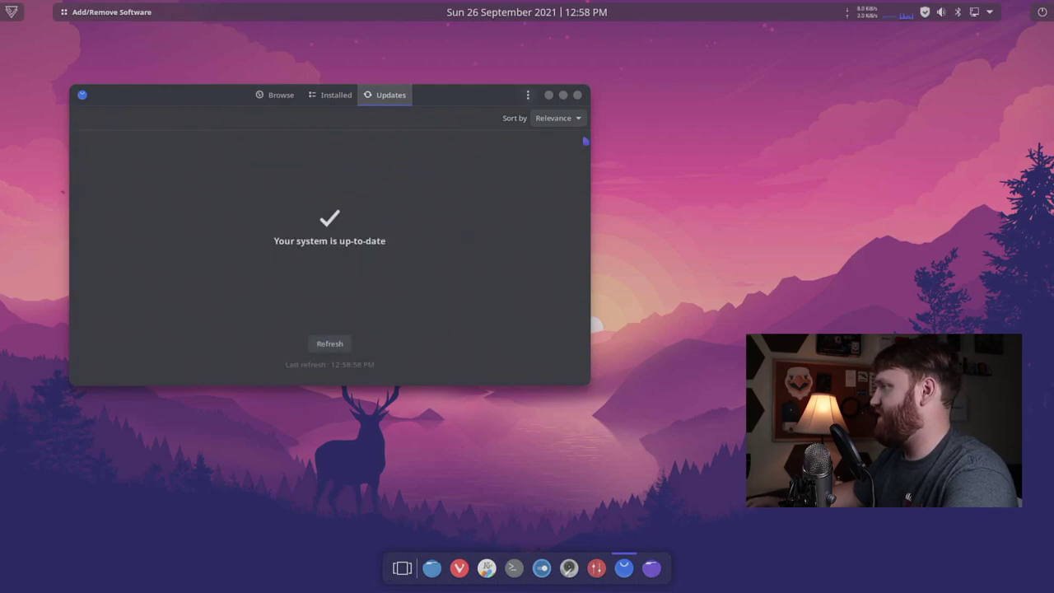
left_click(577, 94)
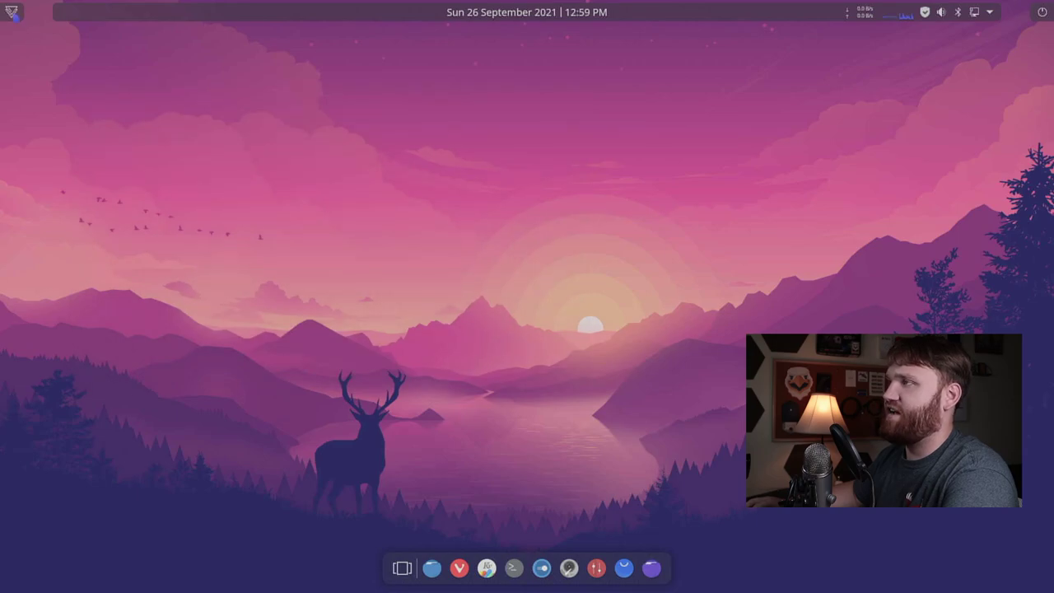
Launch Konsole from the dock, place it top-left and select the hardware info lines (i5-5250U, HD Graphics 6000)
left_click(519, 568)
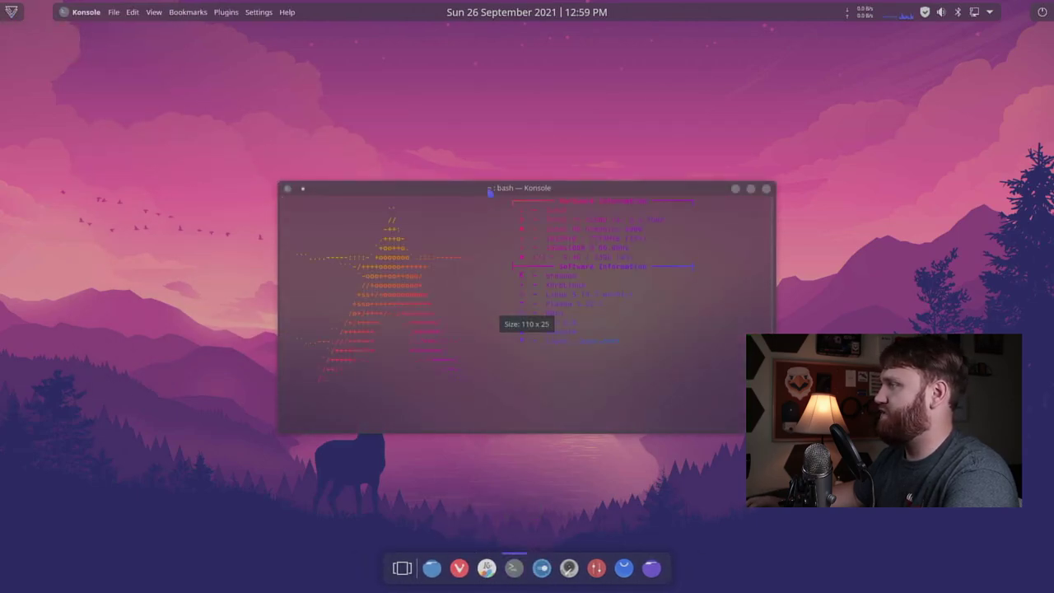
left_click_drag(490, 189, 262, 86)
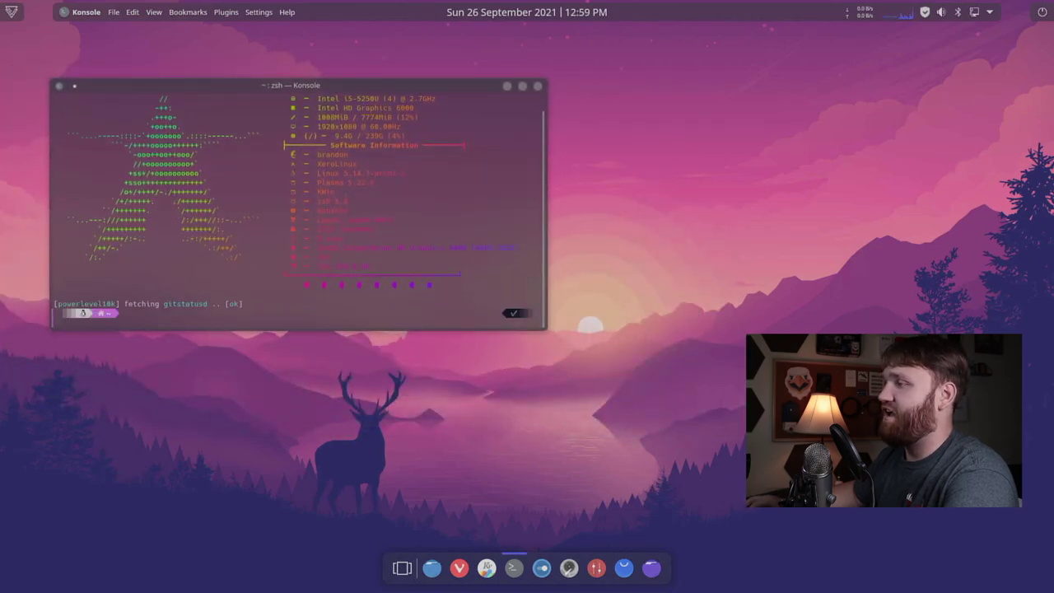
scroll(298, 212, "up", 1)
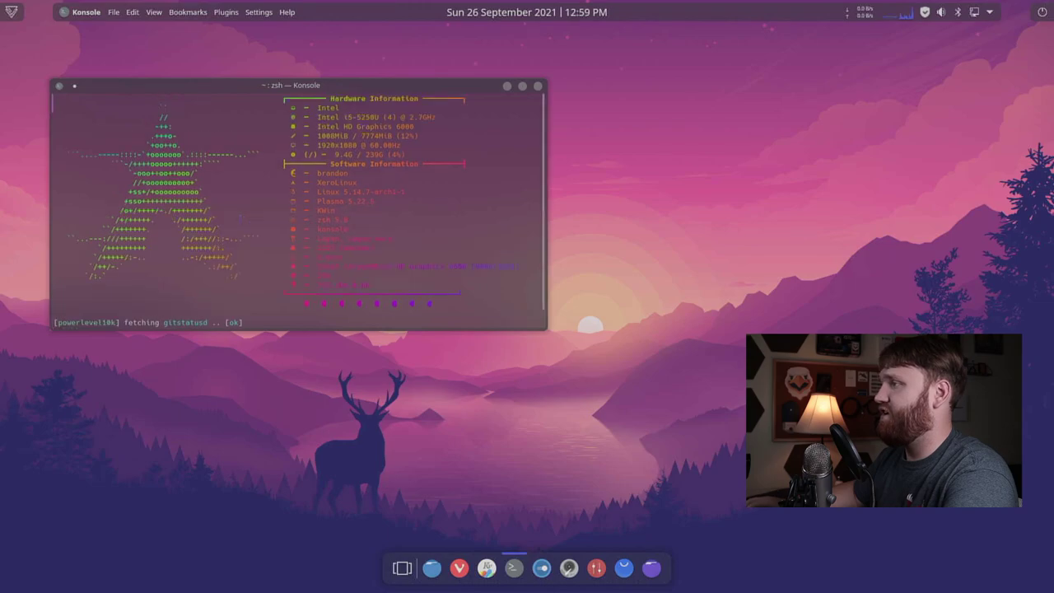
left_click_drag(440, 152, 249, 106)
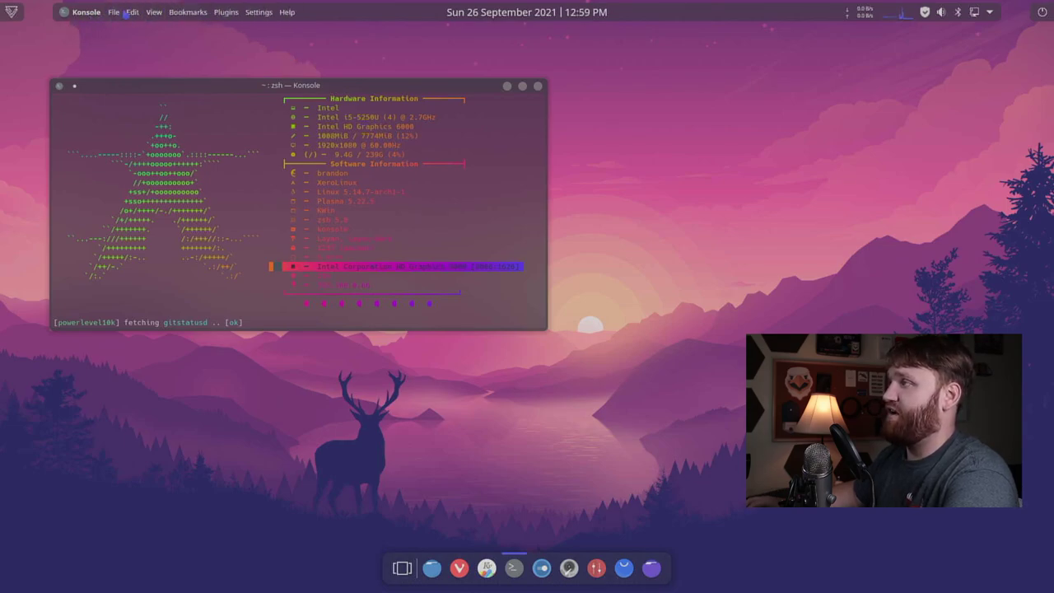
Open Konsole's configuration and start editing the XeroLinux profile
left_click(259, 12)
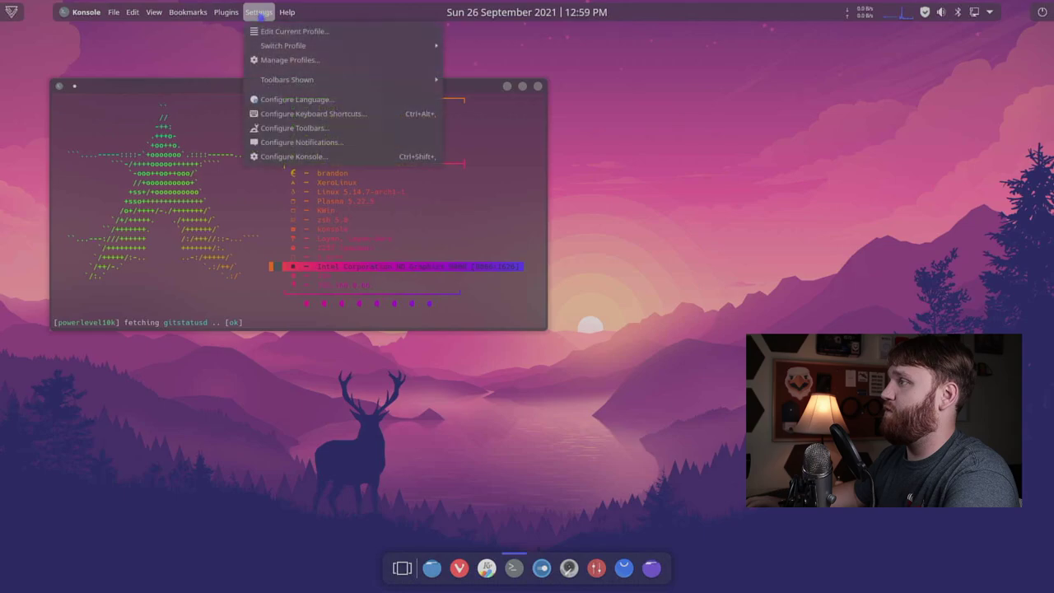
left_click(323, 157)
left_click(183, 92)
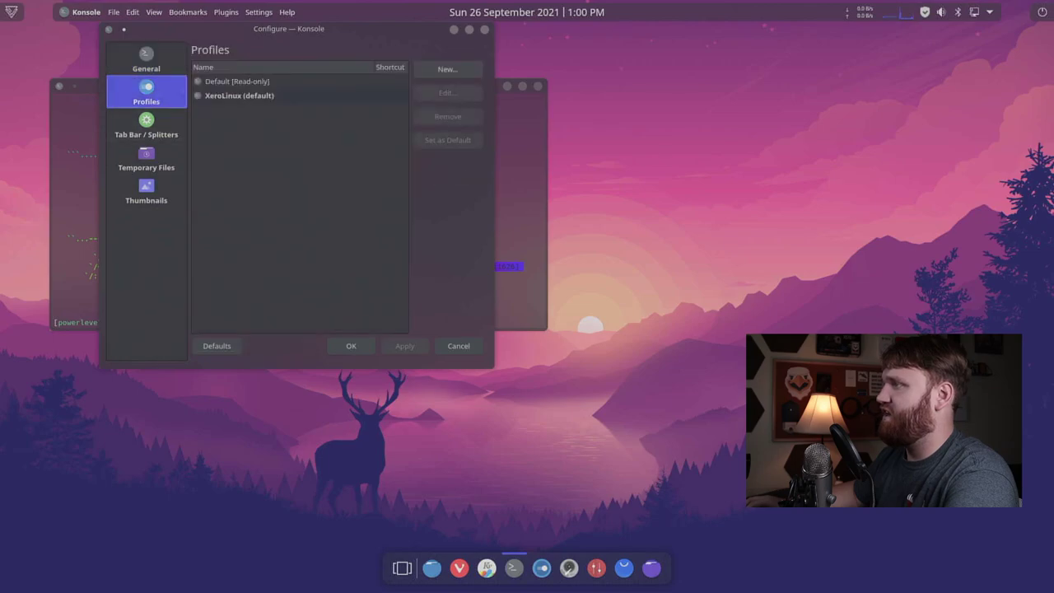
left_click(247, 82)
left_click(250, 97)
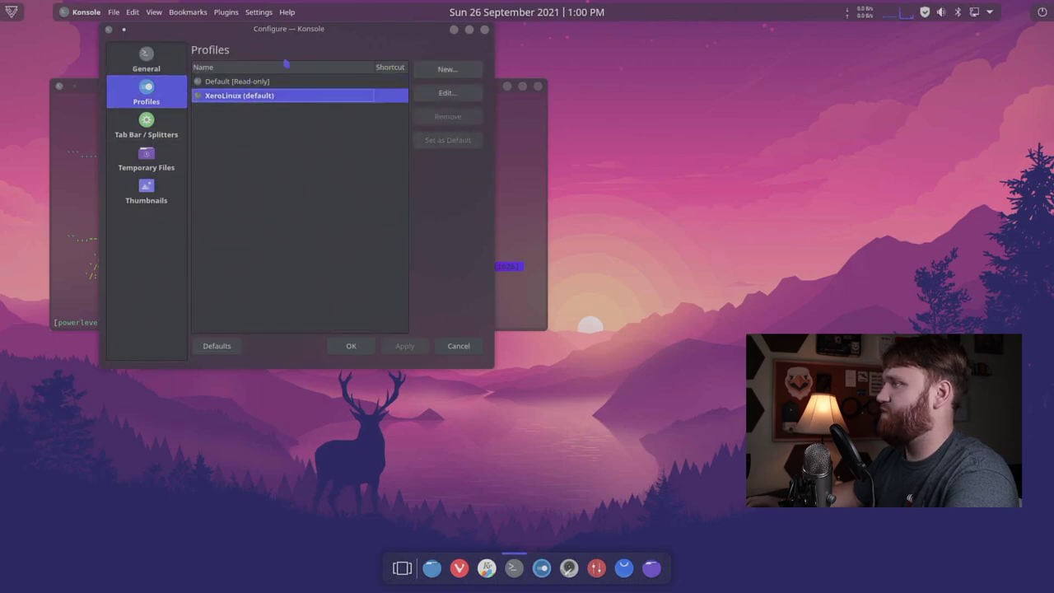
left_click_drag(327, 34, 334, 137)
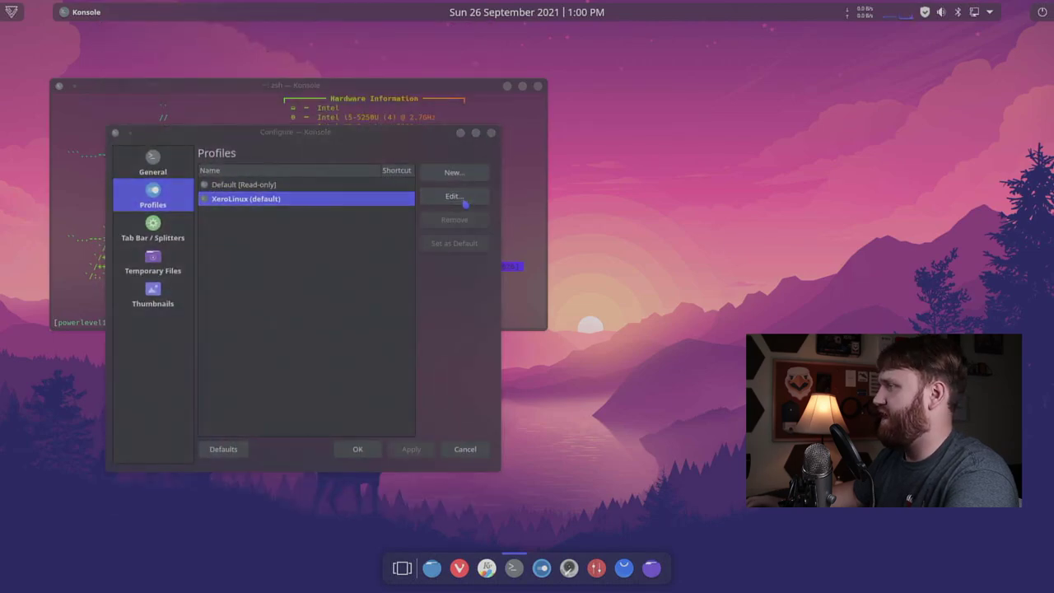
left_click(458, 196)
Set the Apluma Dark colour scheme's background transparency to 0%, then apply and save the profile
left_click(152, 204)
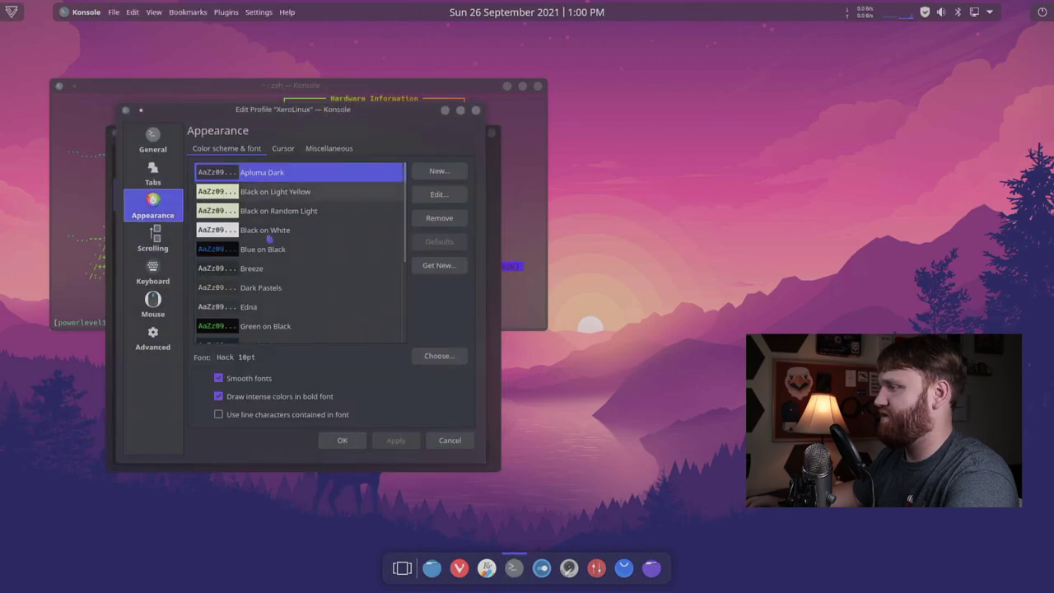
left_click(439, 194)
left_click_drag(325, 331, 270, 334)
left_click(301, 372)
left_click(265, 372)
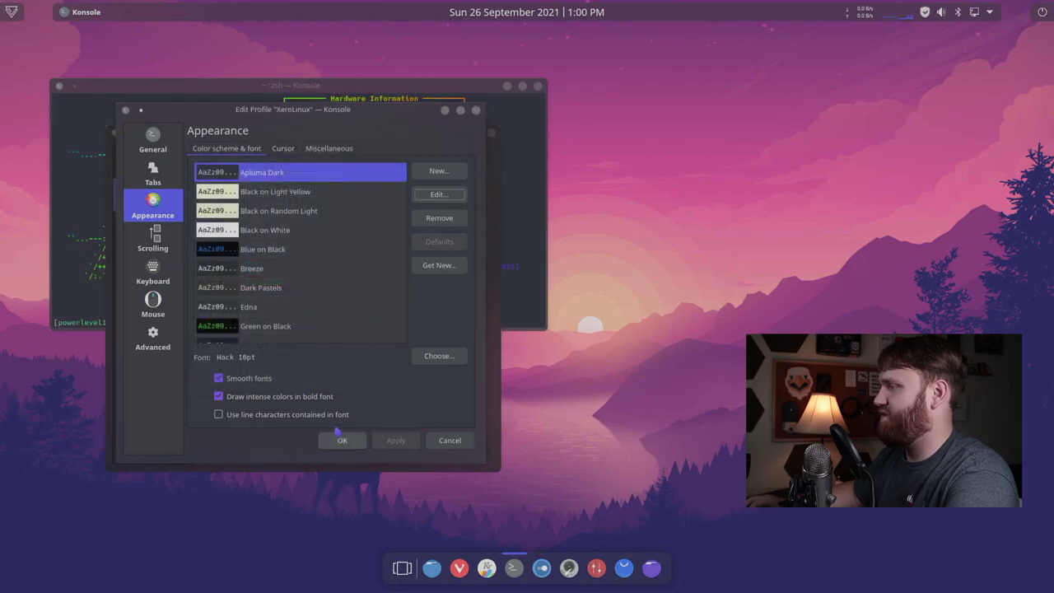
left_click(340, 442)
left_click(371, 452)
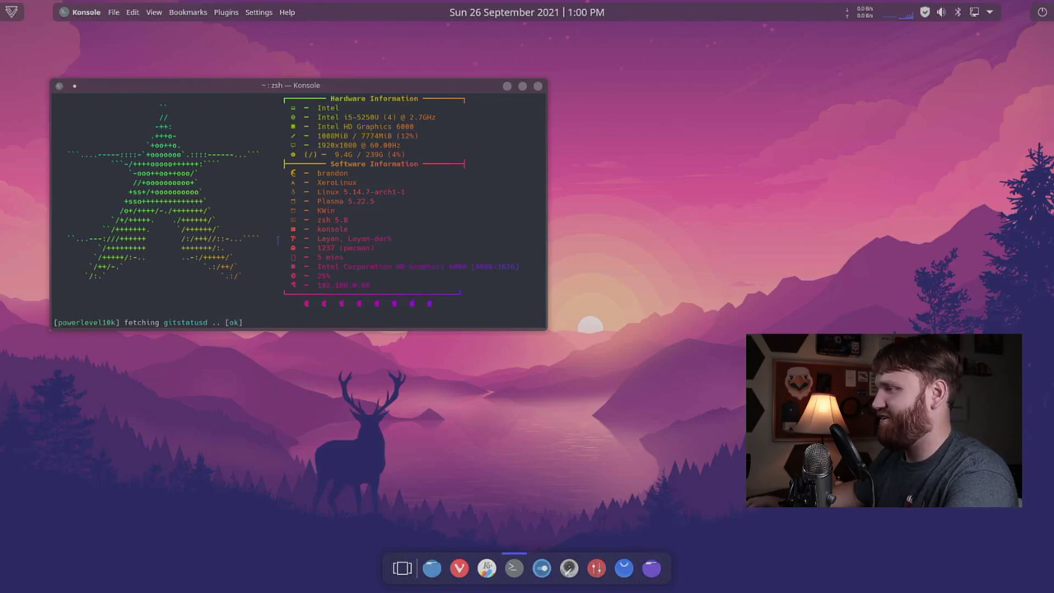
Select the memory usage line, then list the home folder with ls and scroll through the output
left_click_drag(444, 132, 73, 135)
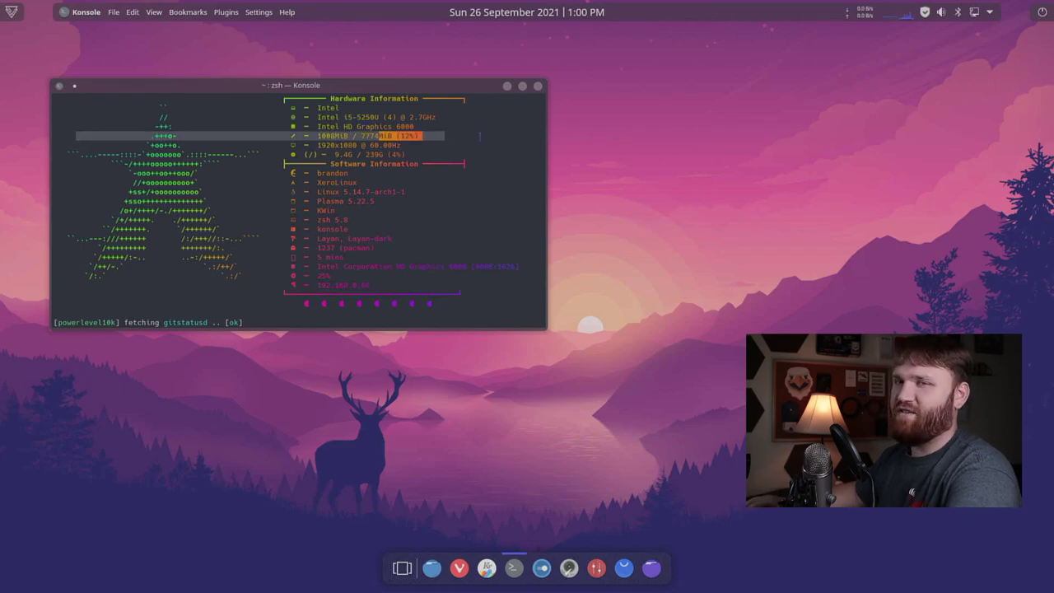
mouse_move(288, 89)
left_mouse_down()
mouse_move(576, 177)
mouse_move(286, 75)
mouse_move(296, 82)
left_mouse_up()
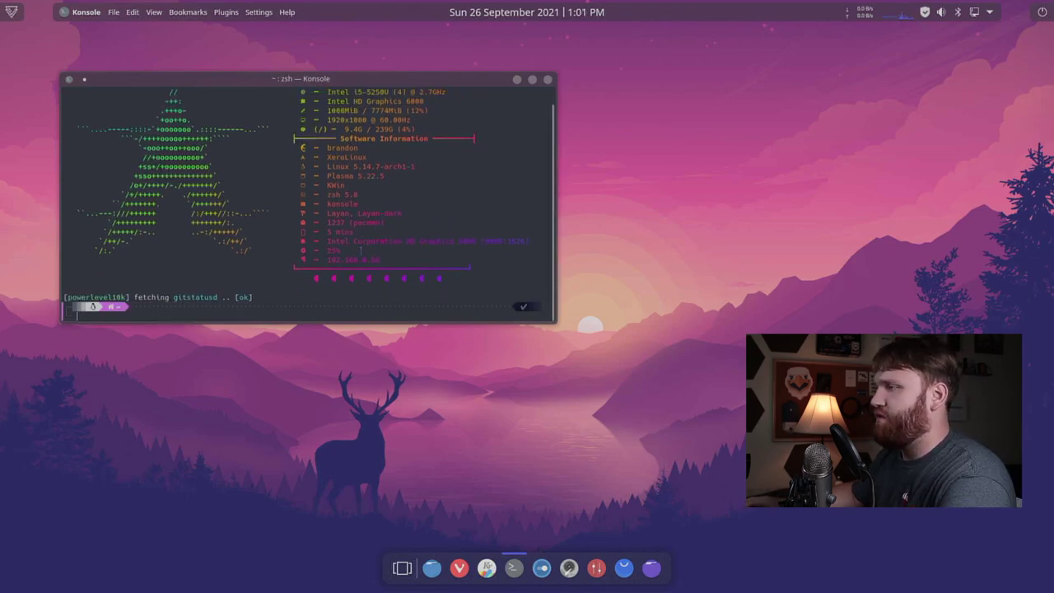
type("ls")
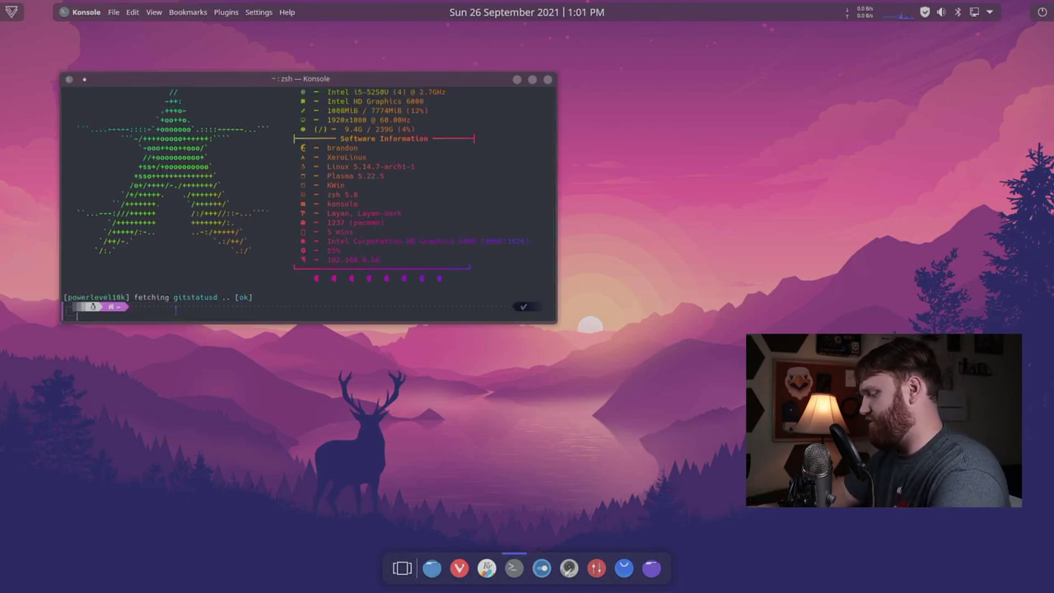
key("Return")
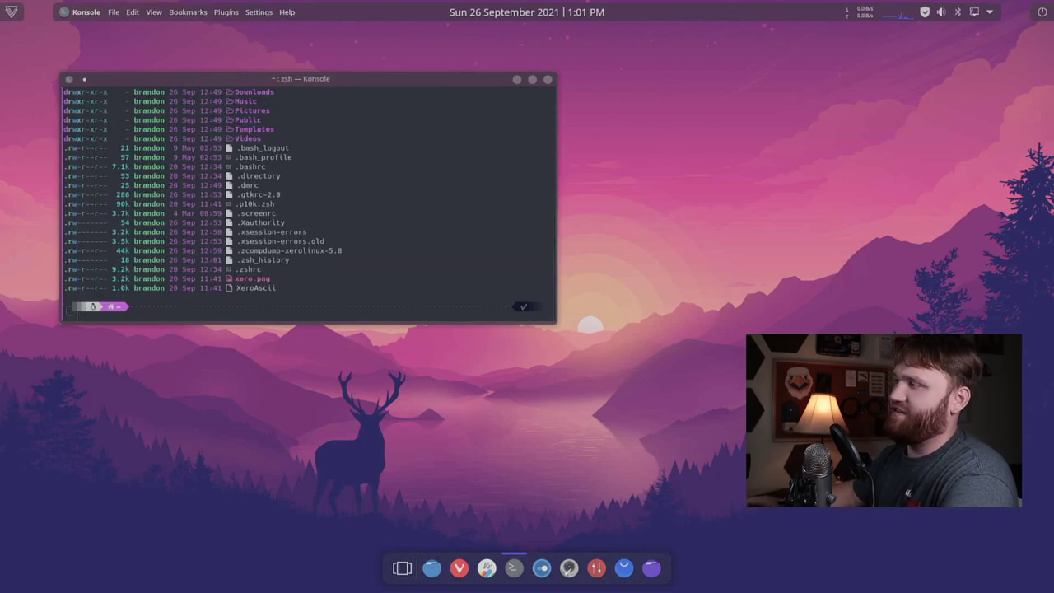
scroll(308, 198, "up", 8)
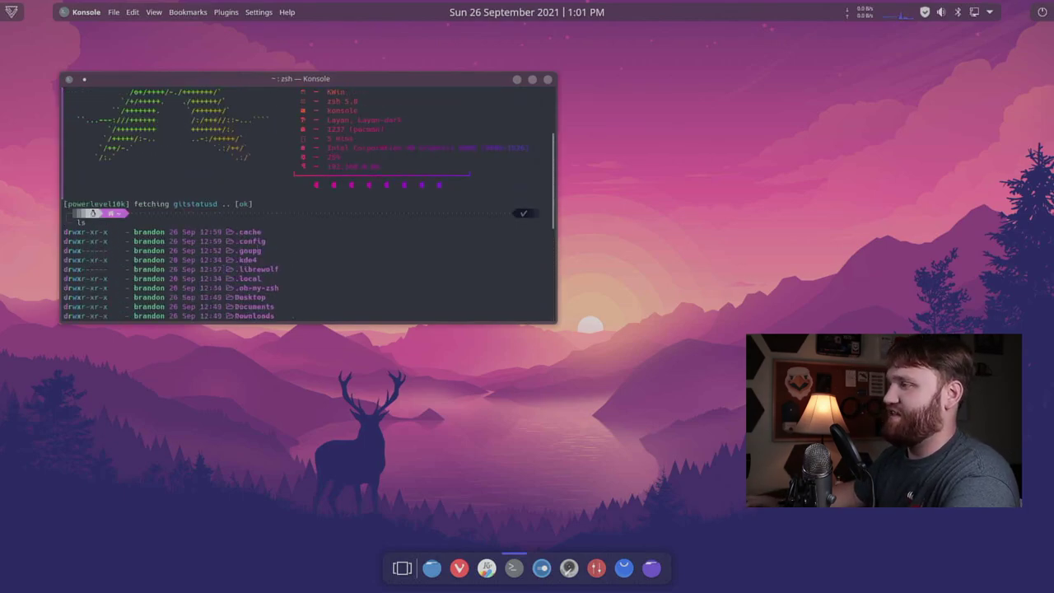
scroll(309, 198, "down", 3)
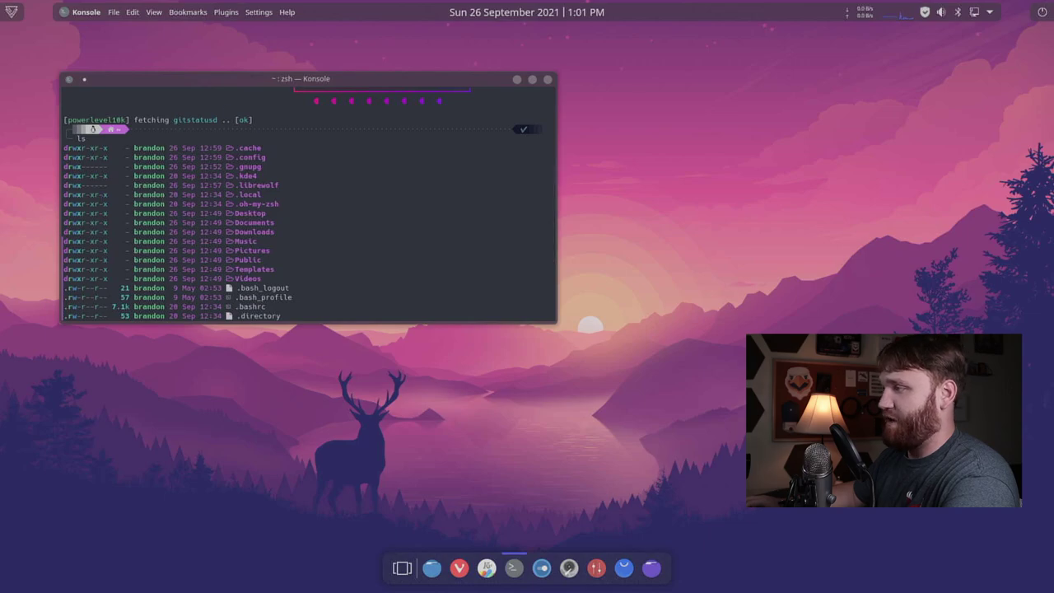
scroll(308, 198, "down", 5)
scroll(309, 198, "up", 6)
scroll(308, 197, "down", 6)
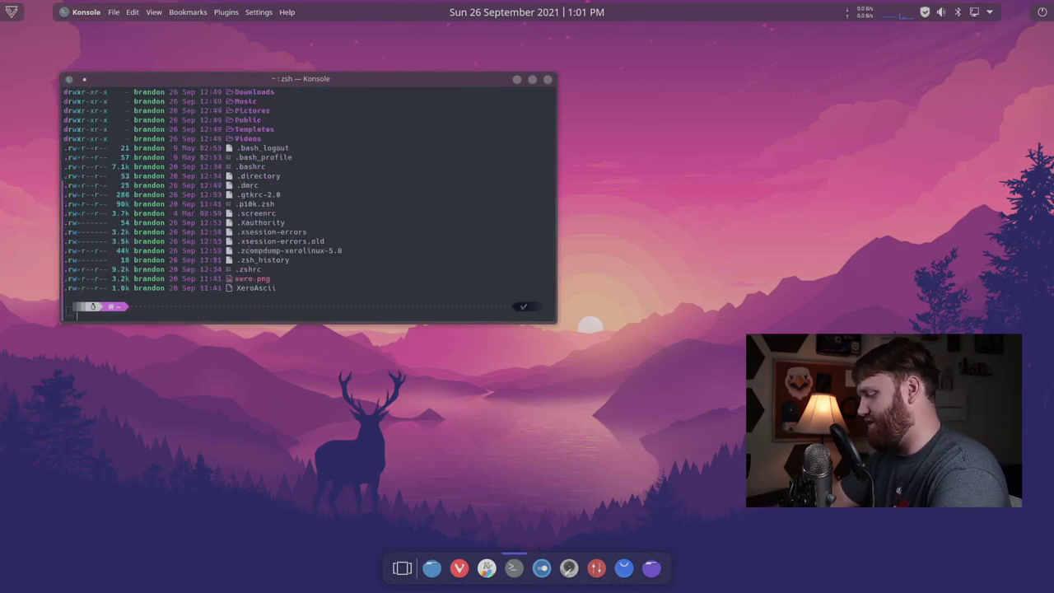
Try launching htop, btop, bpytop and yay from the terminal
type("htop")
key("Return")
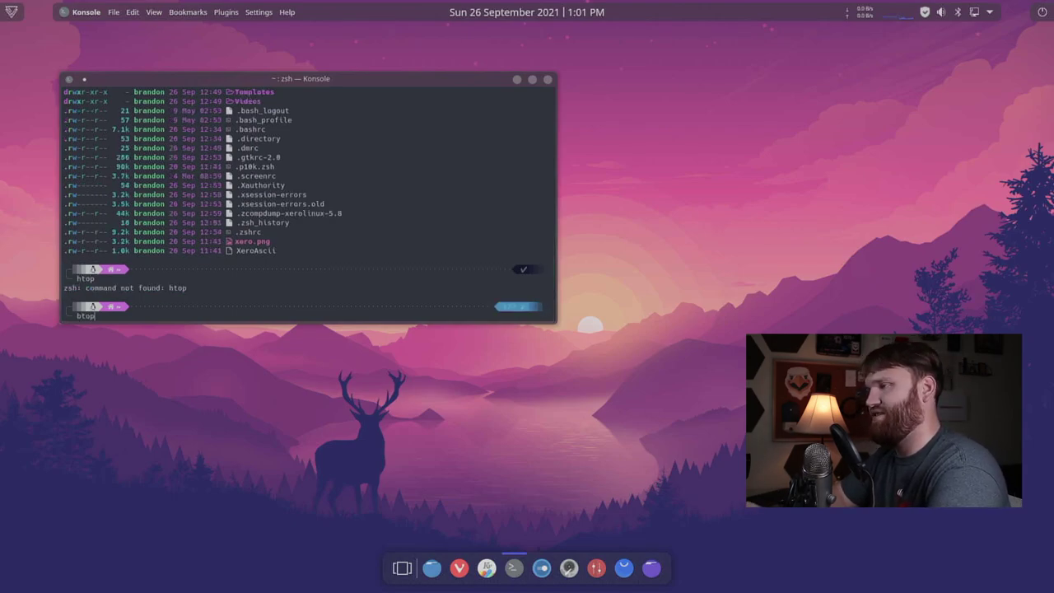
key("Return")
type("bpytop")
key("Return")
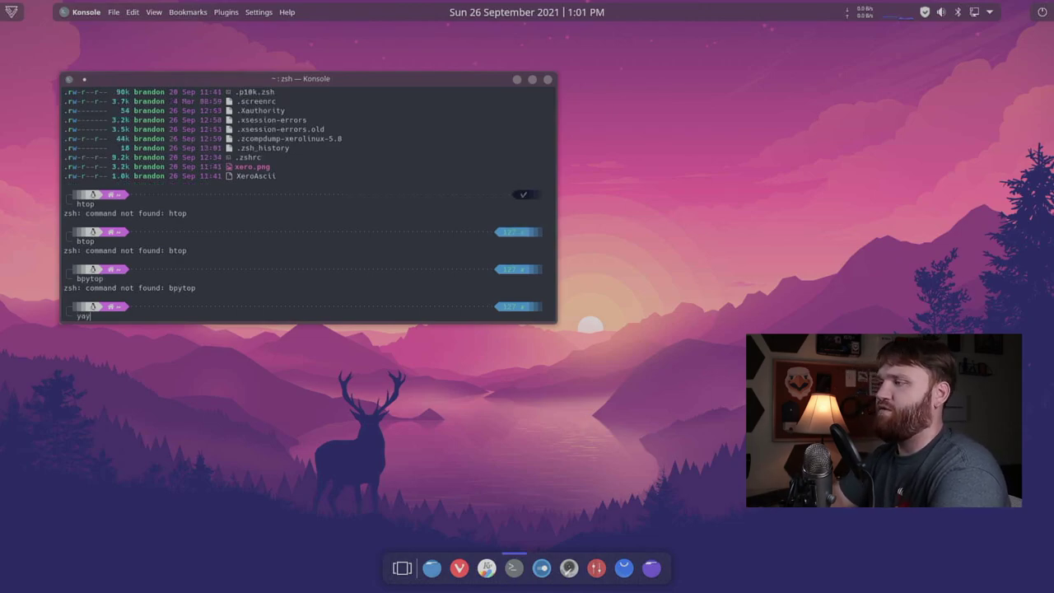
type("yay")
key("Return")
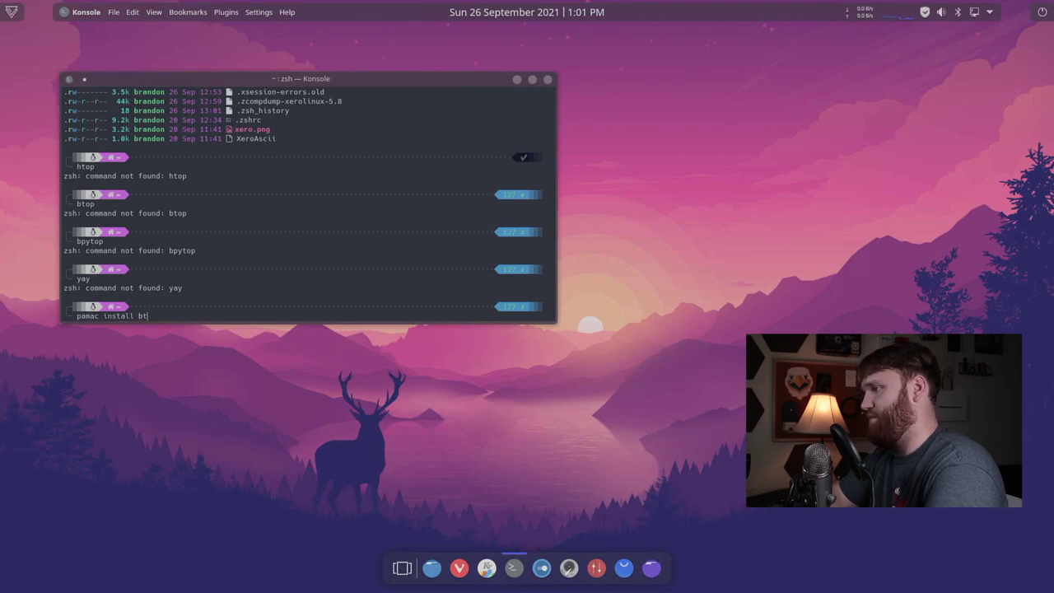
Install btop from the AUR with pamac, confirming with y and the password, then launch btop
key("Return")
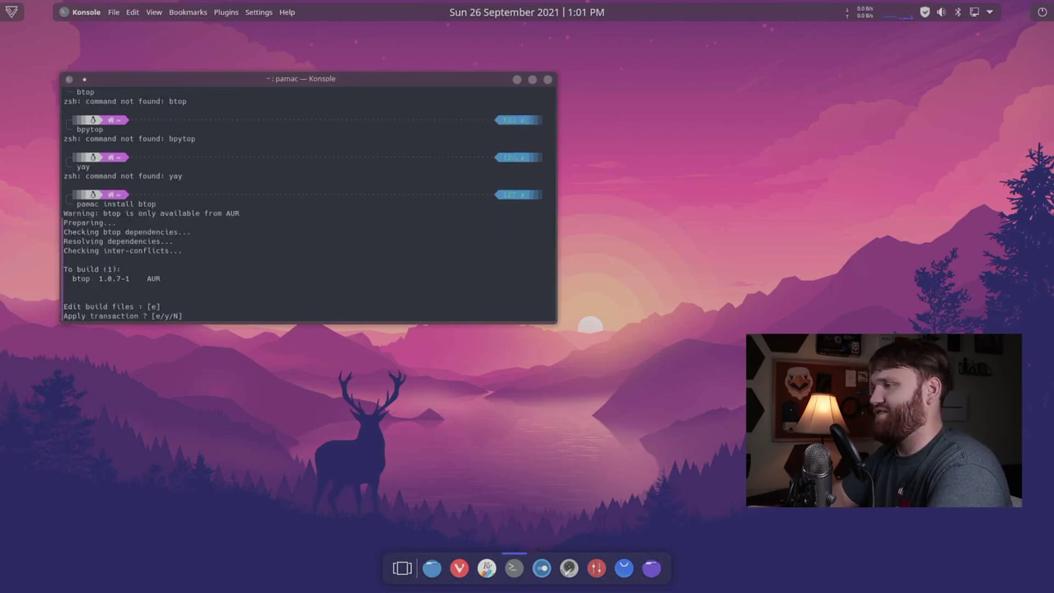
type("y")
key("Return")
type("****")
key("Return")
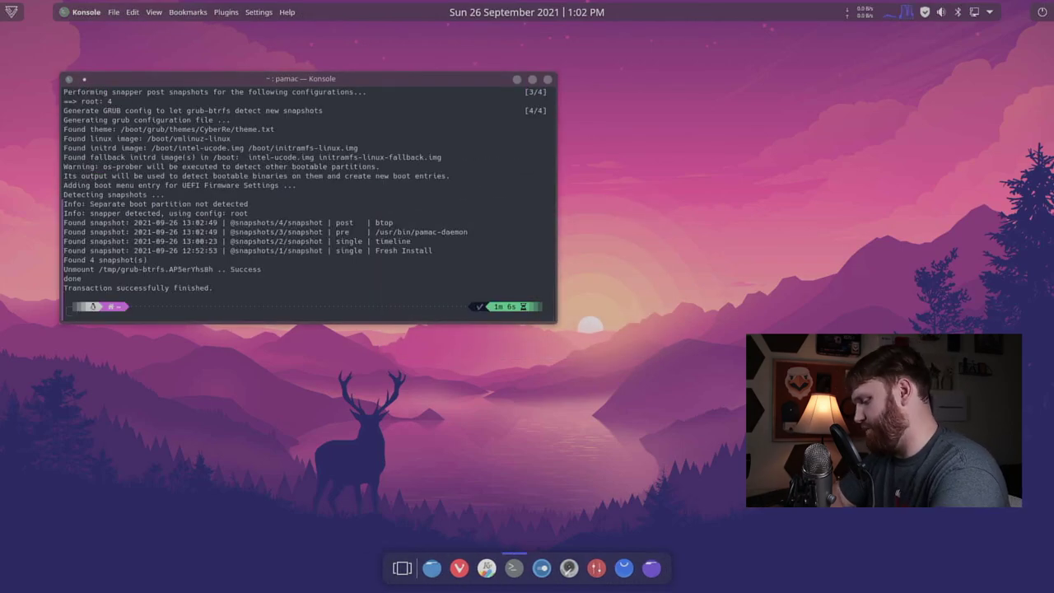
type("btop")
key("Return")
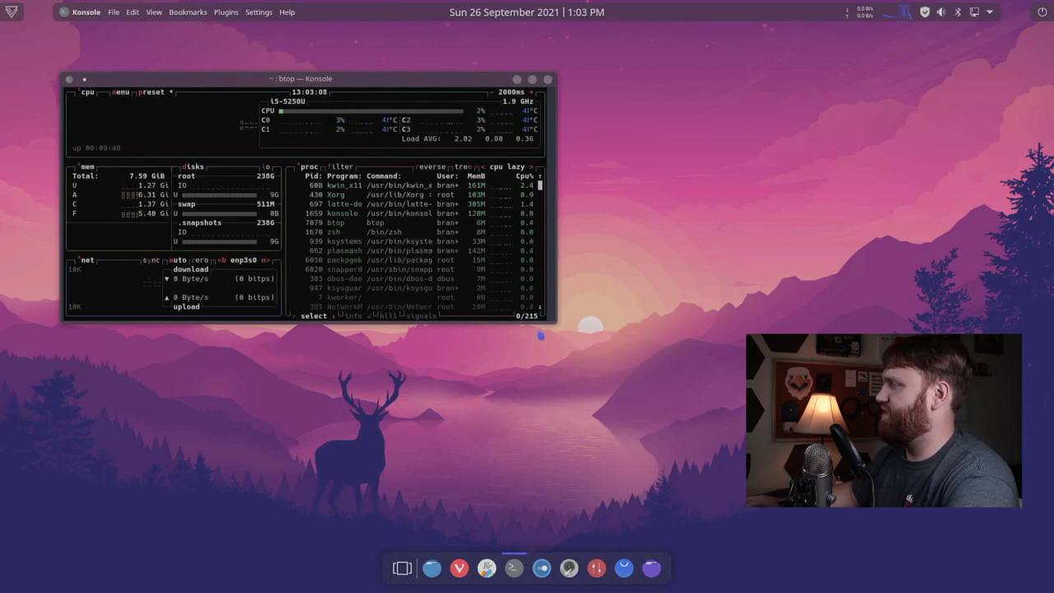
Enlarge the btop terminal, scroll through its process list, then close the window with Alt+F4
left_click_drag(393, 227, 304, 291)
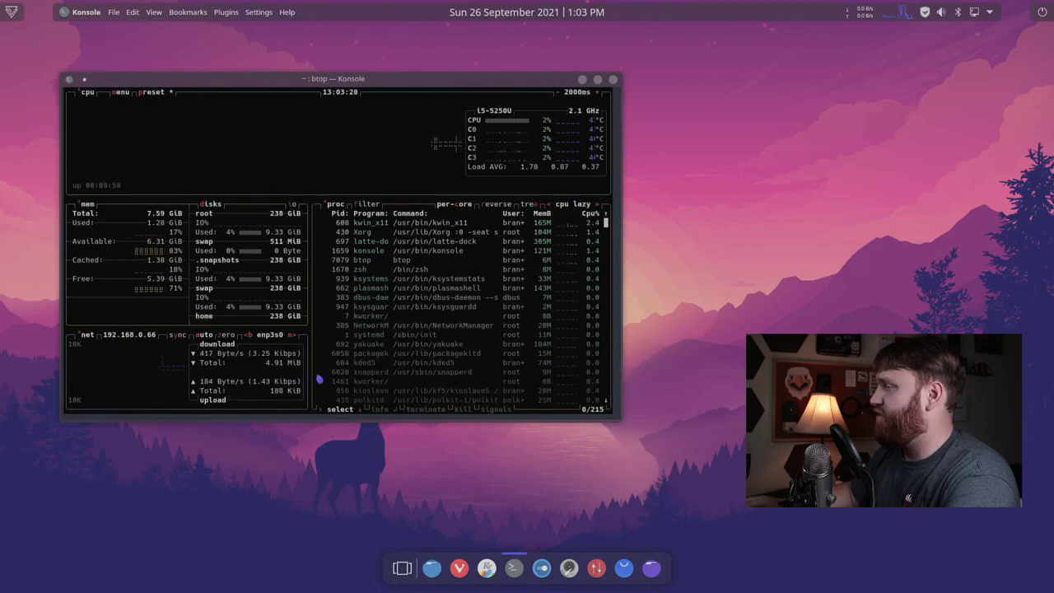
scroll(491, 291, "down", 6)
scroll(492, 291, "down", 19)
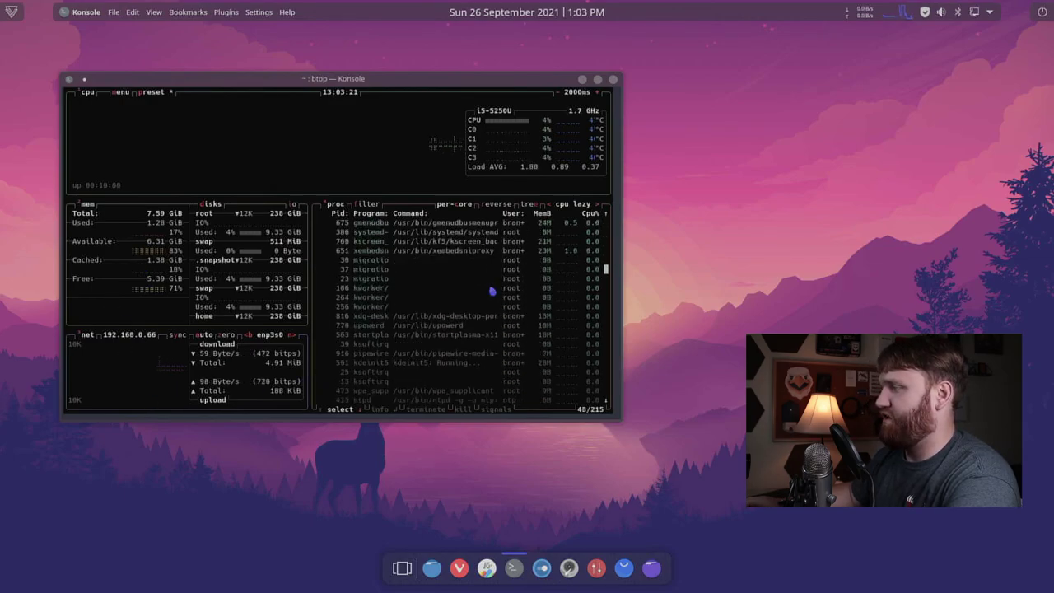
scroll(492, 291, "down", 1)
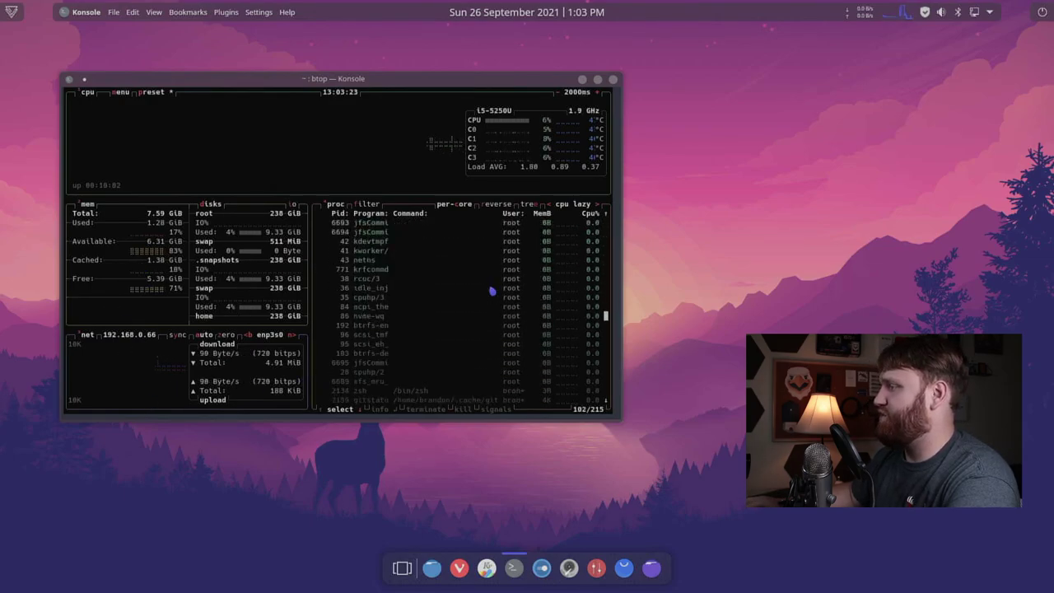
scroll(491, 291, "down", 4)
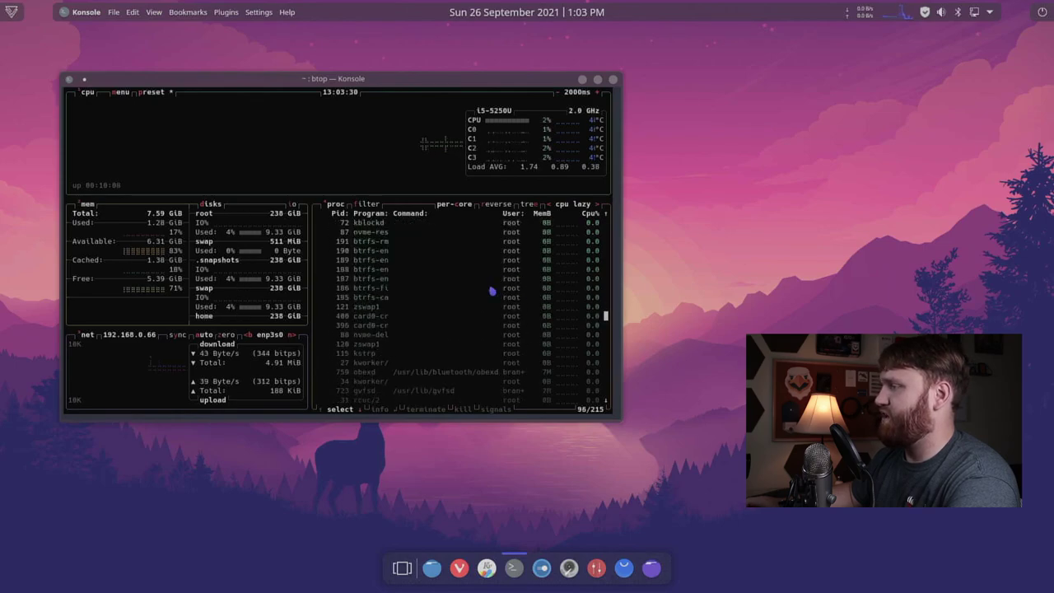
scroll(429, 317, "down", 20)
scroll(534, 233, "down", 4)
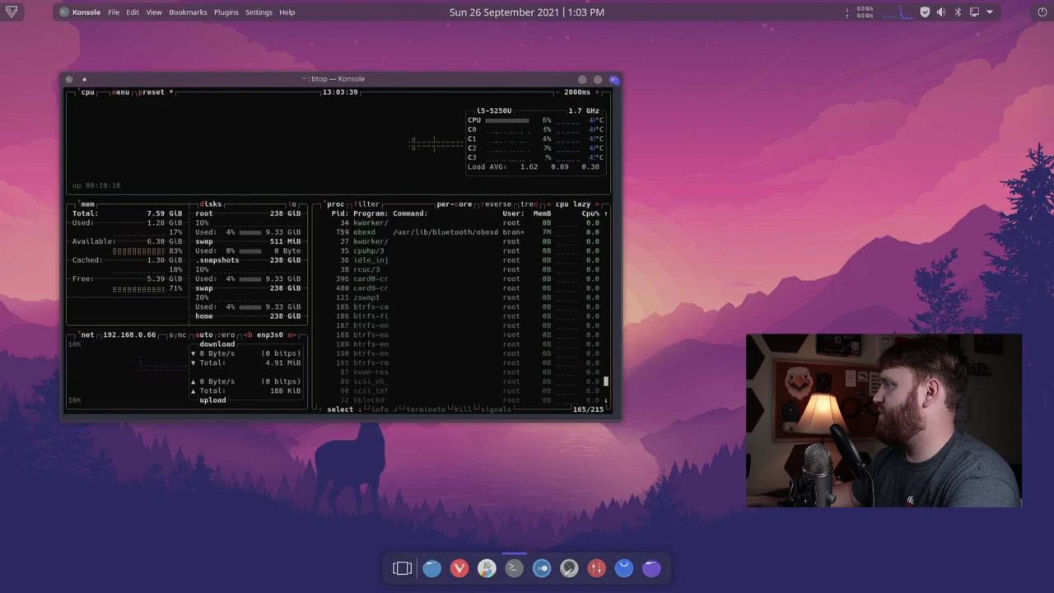
key("alt+F4")
Confirm closing Konsole, move Dolphin up-left, browse its menus, then close Dolphin
left_click(320, 325)
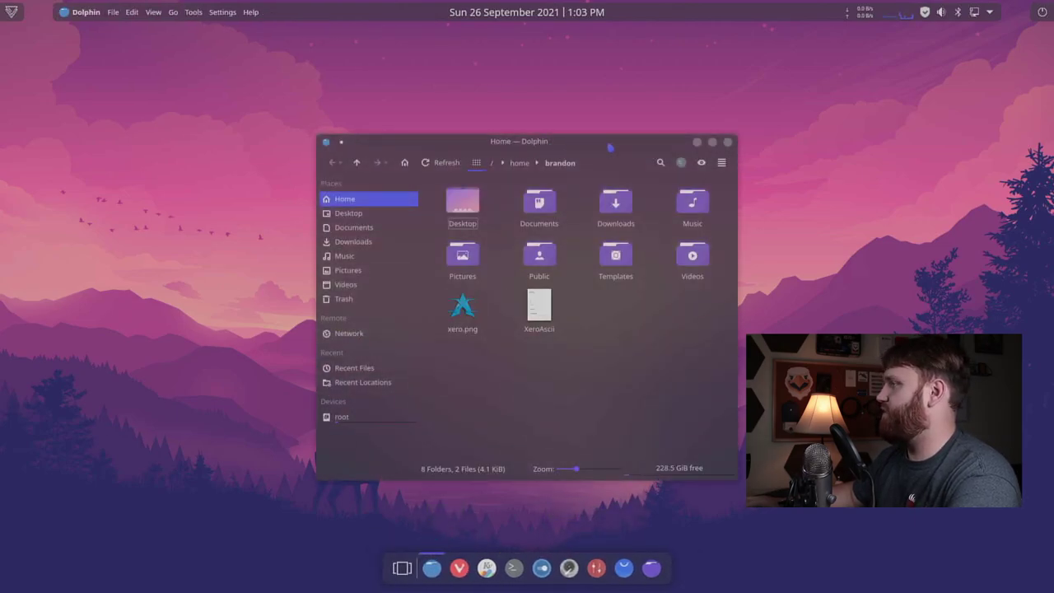
left_click_drag(564, 143, 334, 54)
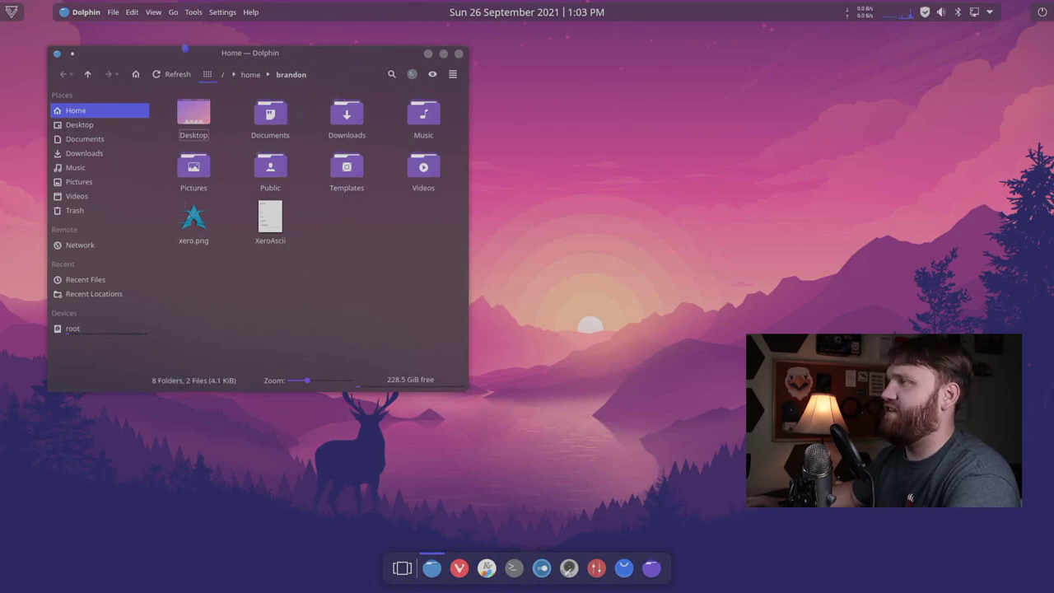
left_click(113, 12)
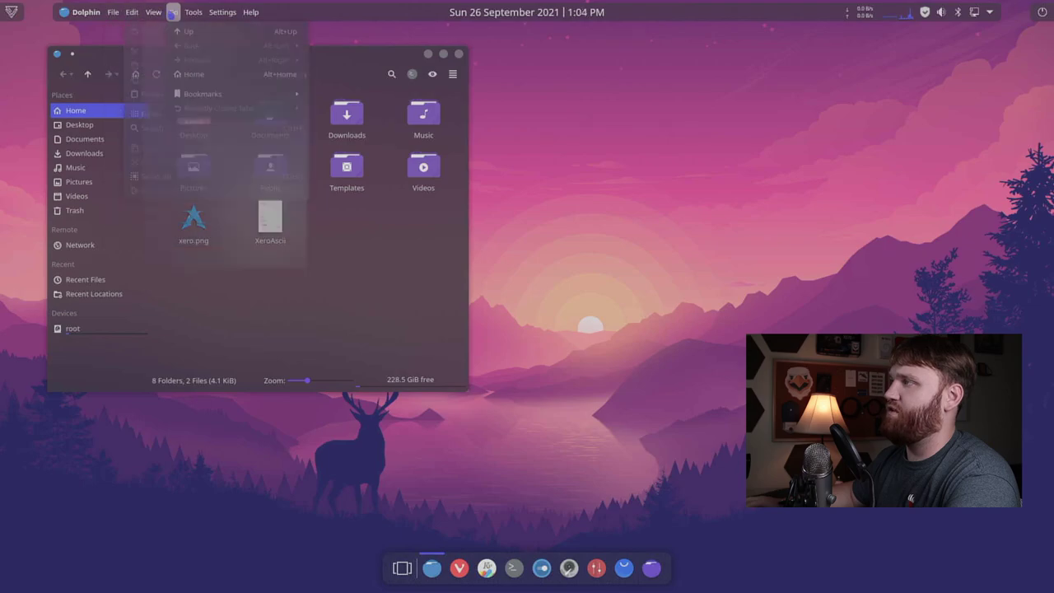
mouse_move(251, 12)
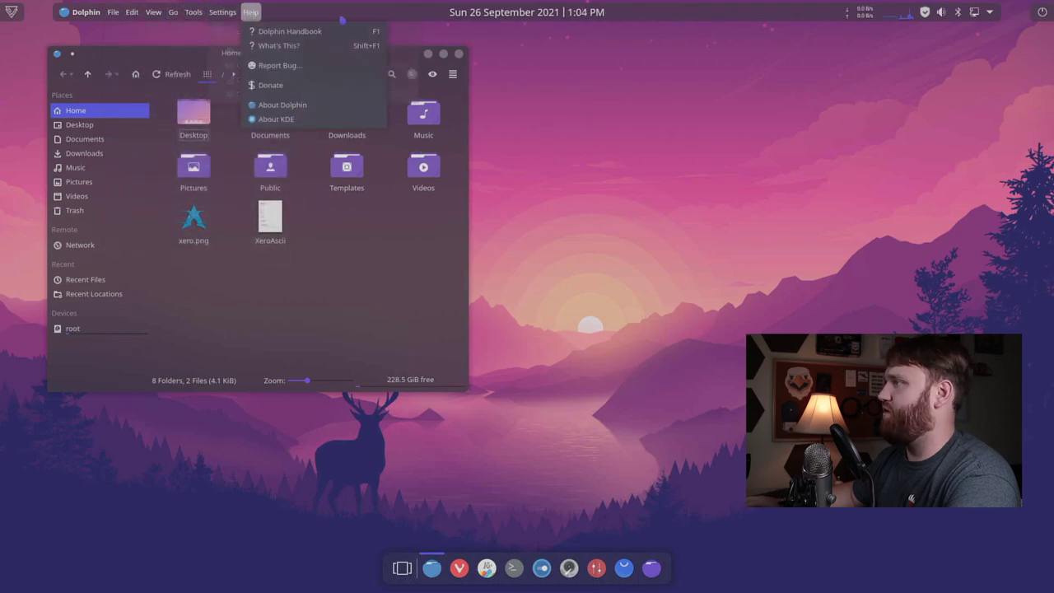
left_click(462, 59)
left_click(462, 55)
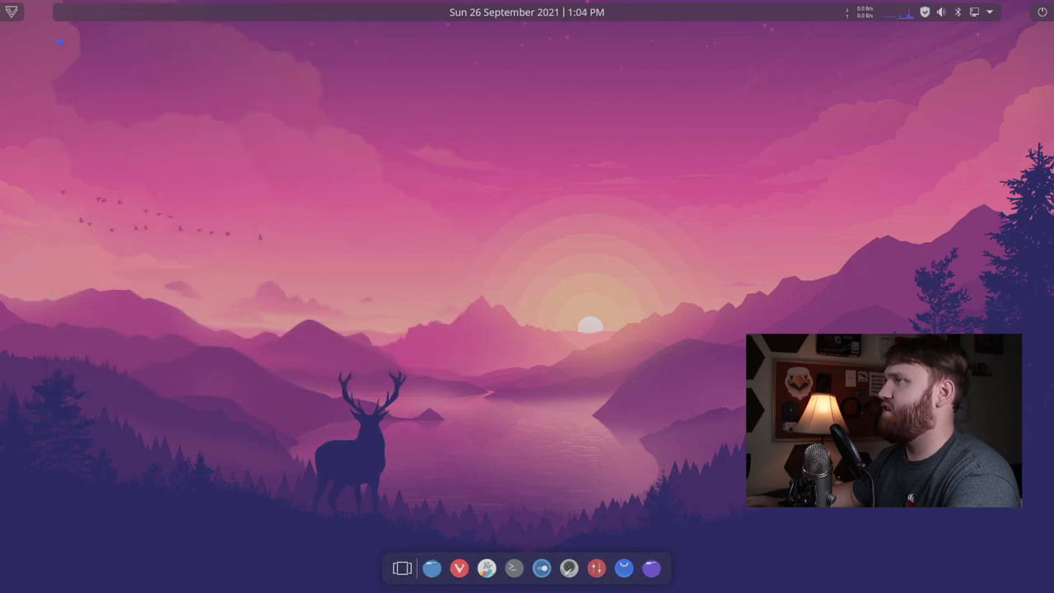
left_click(13, 13)
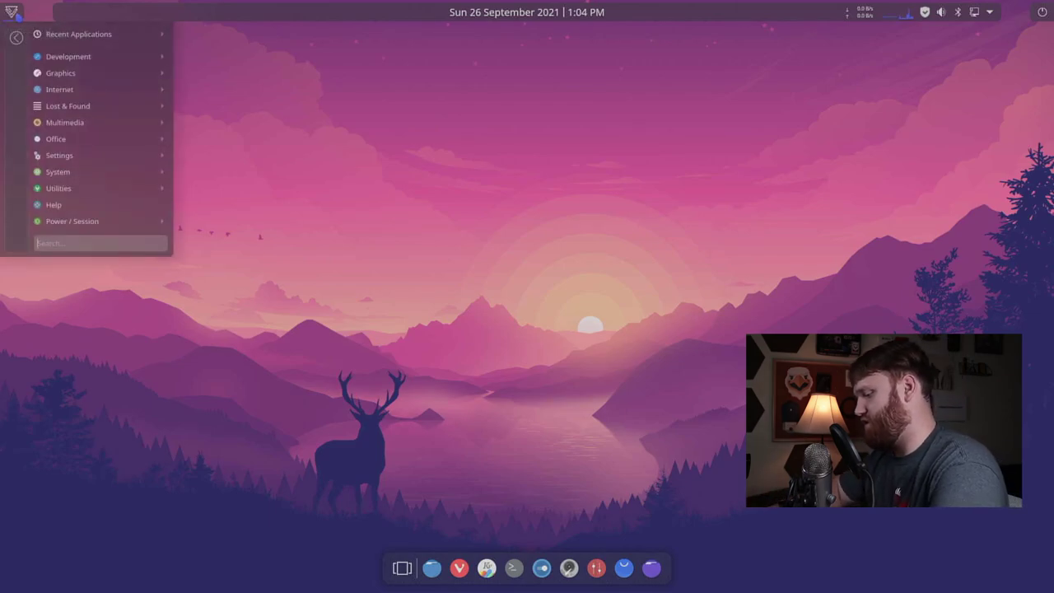
type("su")
key("Escape")
key("Escape")
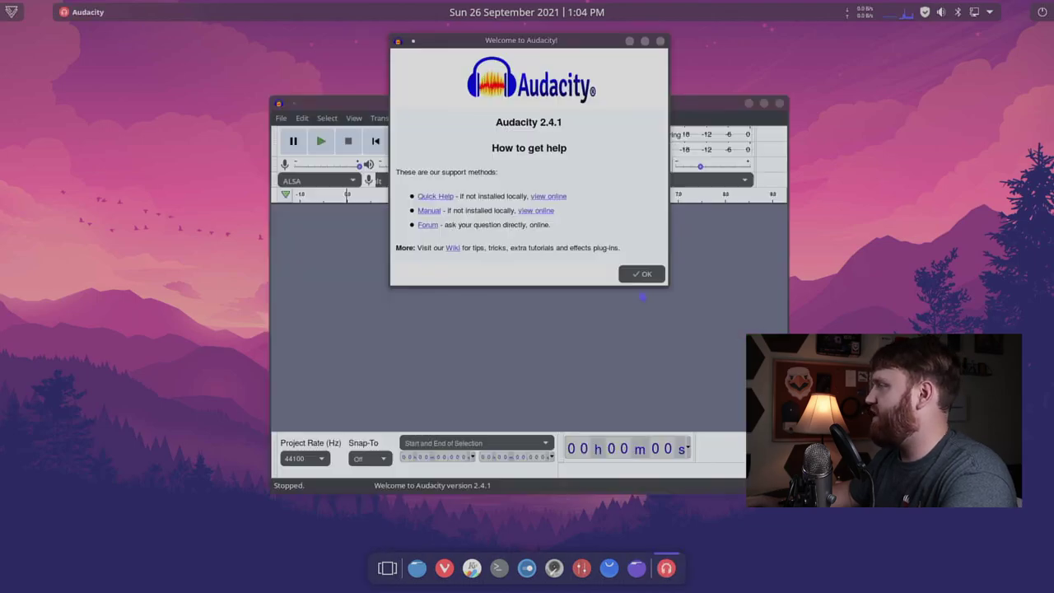
left_click(643, 272)
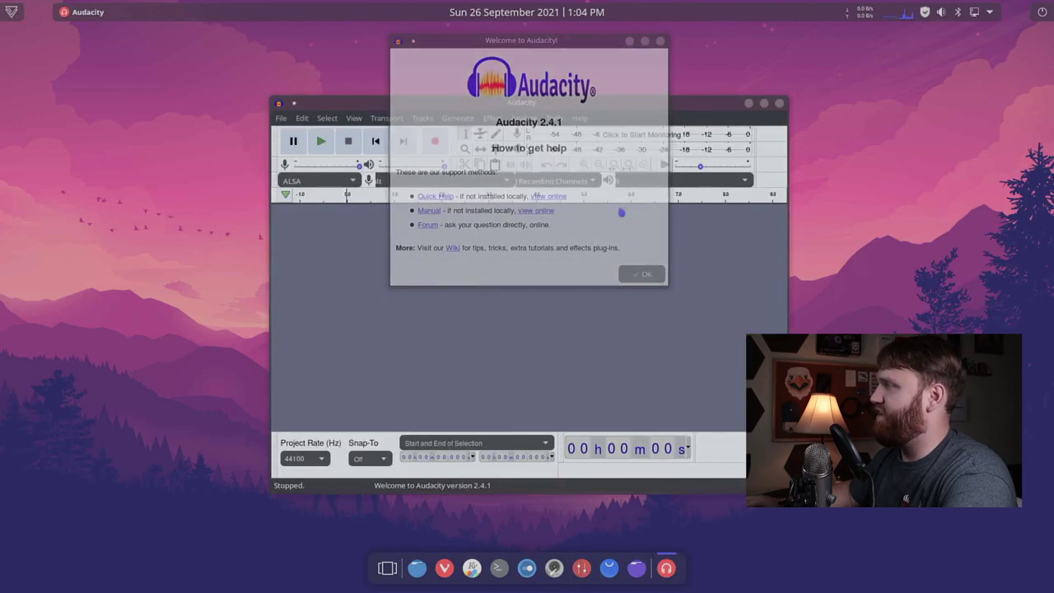
left_click_drag(543, 105, 294, 75)
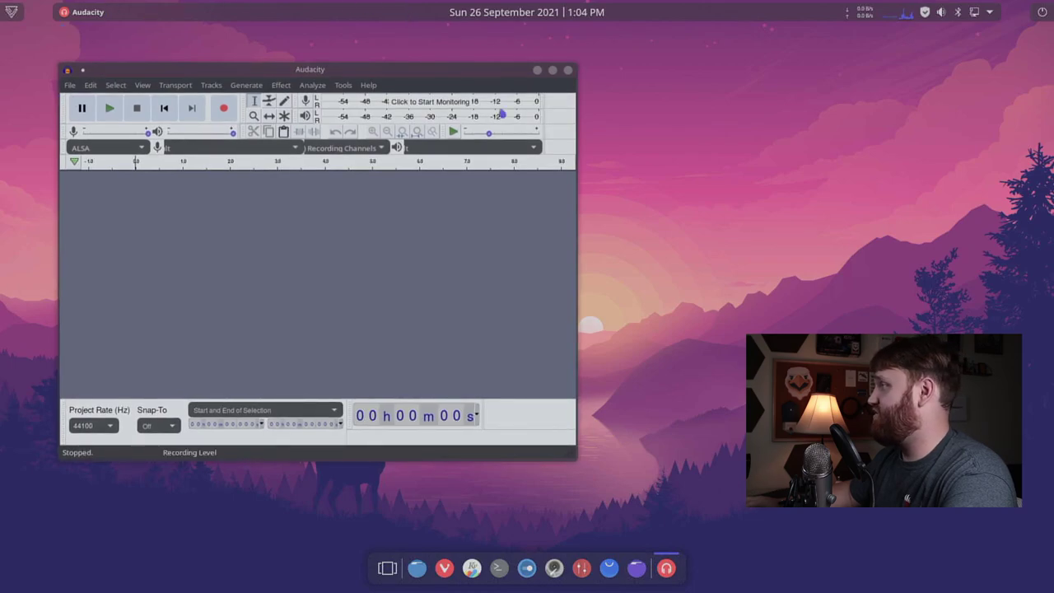
left_click(567, 71)
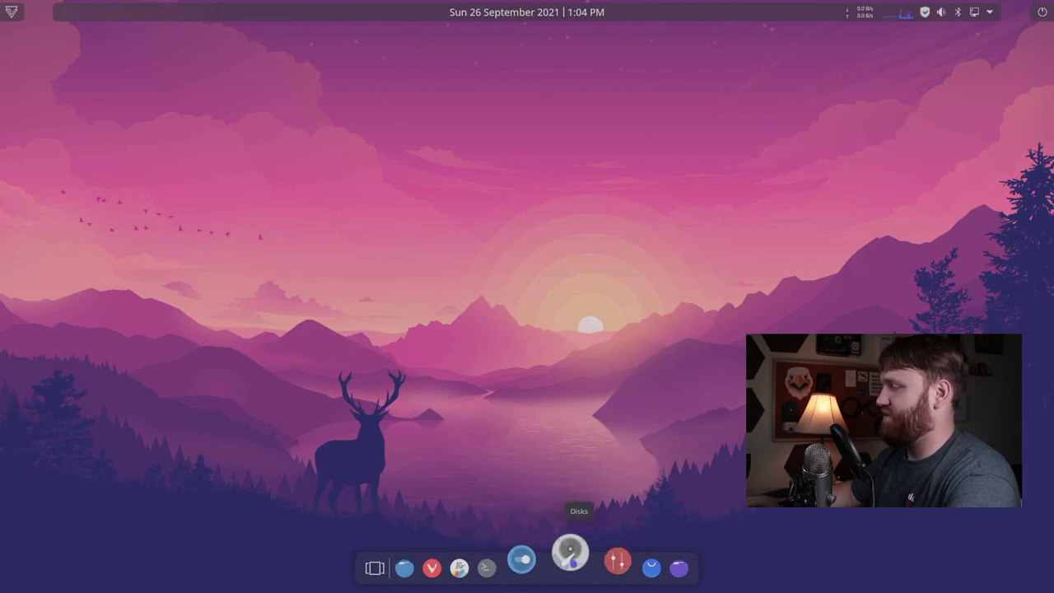
Open and close Disks, then open Thunar on the home folder at the upper left
left_click(567, 554)
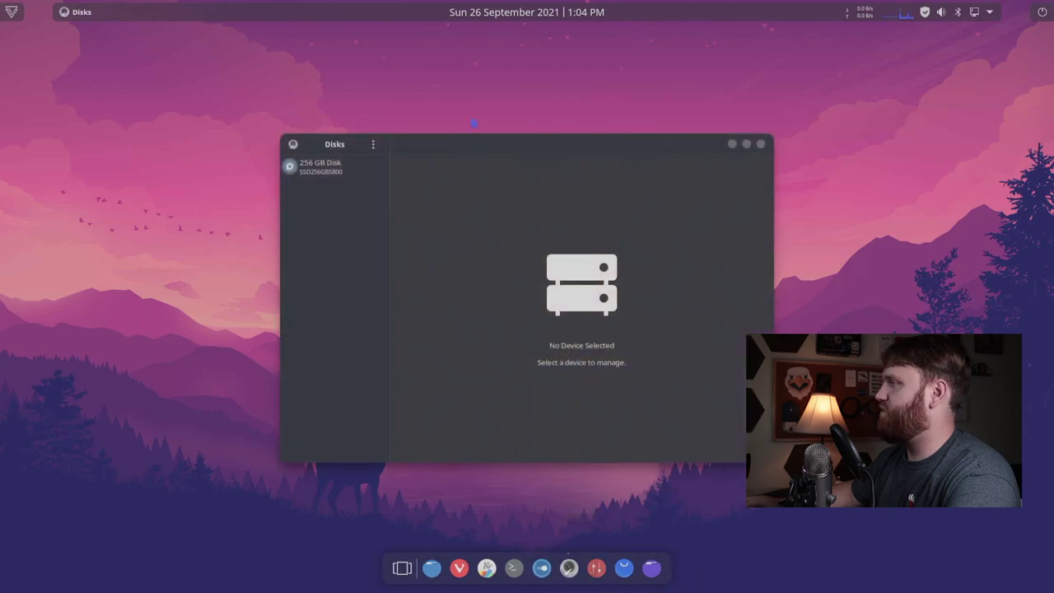
left_click_drag(467, 145, 280, 96)
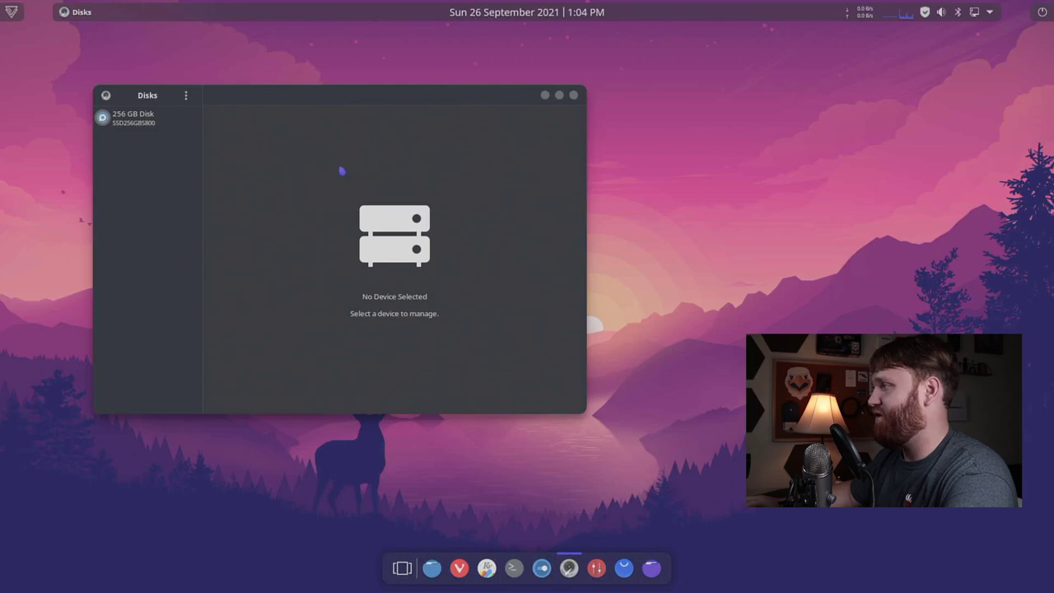
left_click(575, 96)
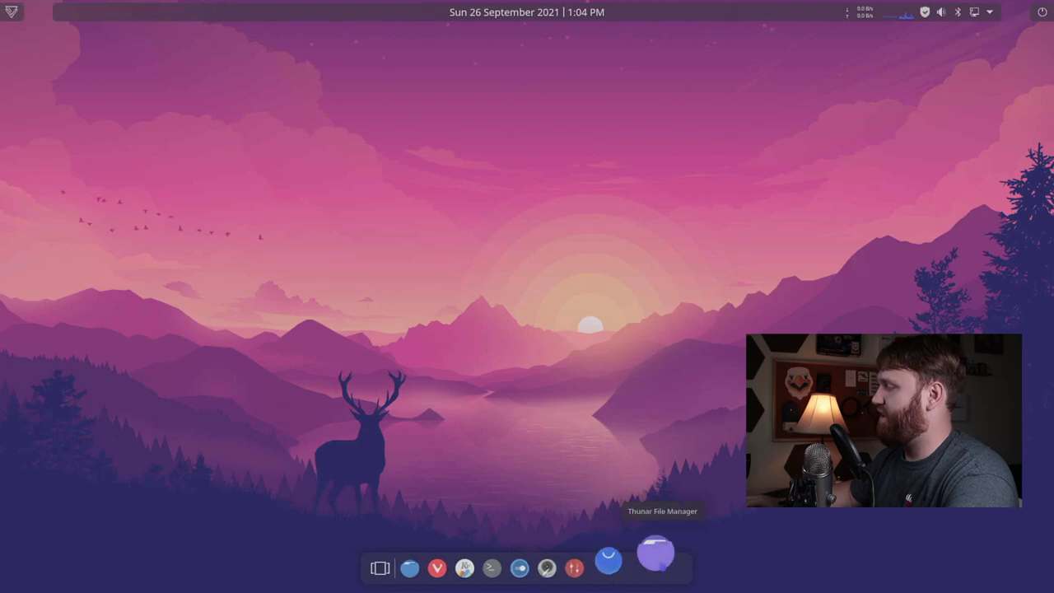
left_click(656, 556)
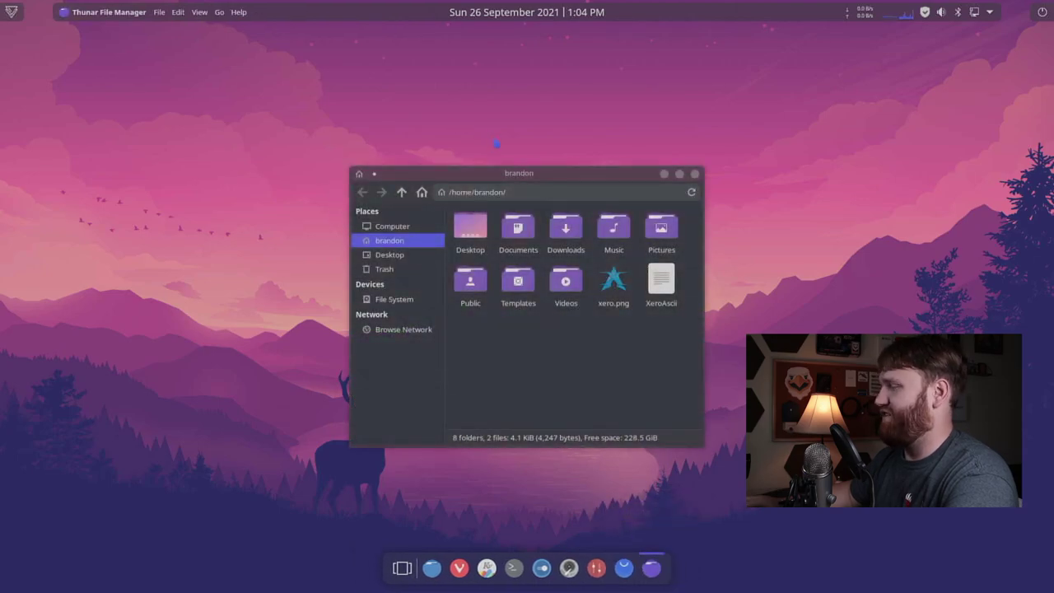
left_click_drag(505, 176, 294, 111)
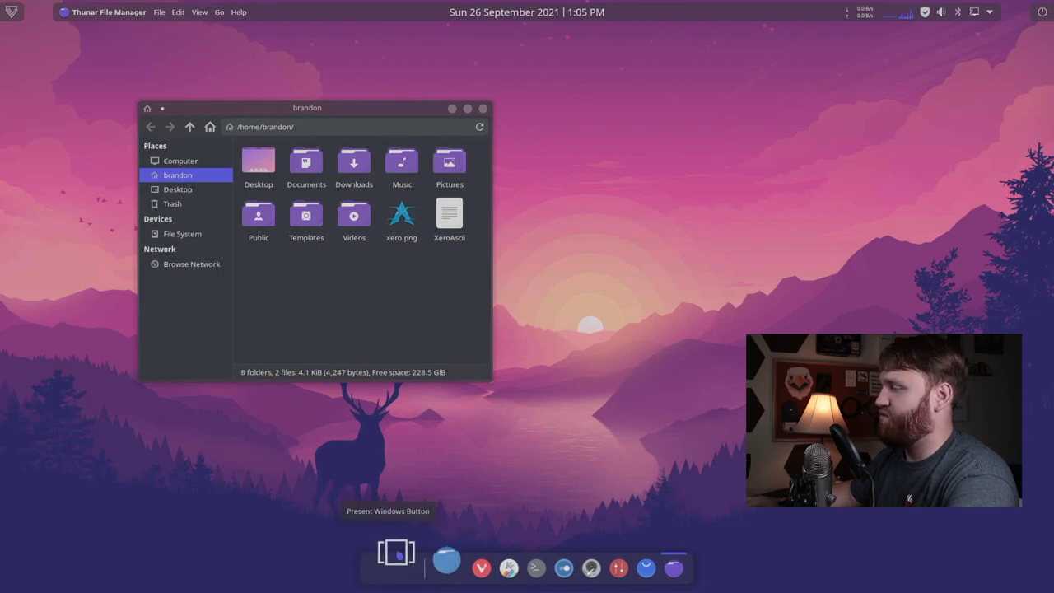
Preview the open windows in Present Windows, then launch Dolphin and Konsole from the dock
left_click(397, 552)
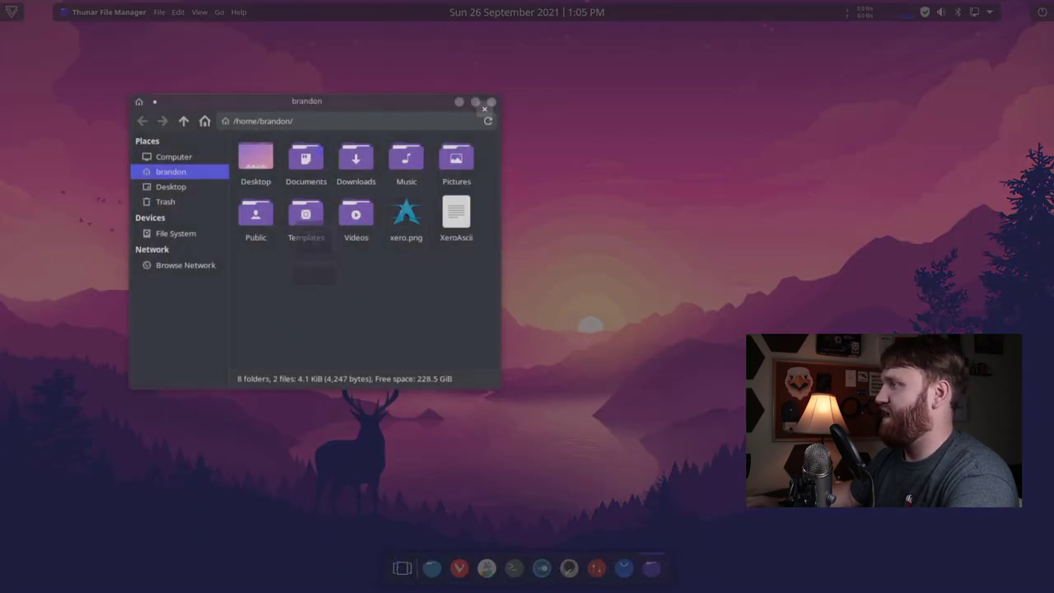
left_click(457, 114)
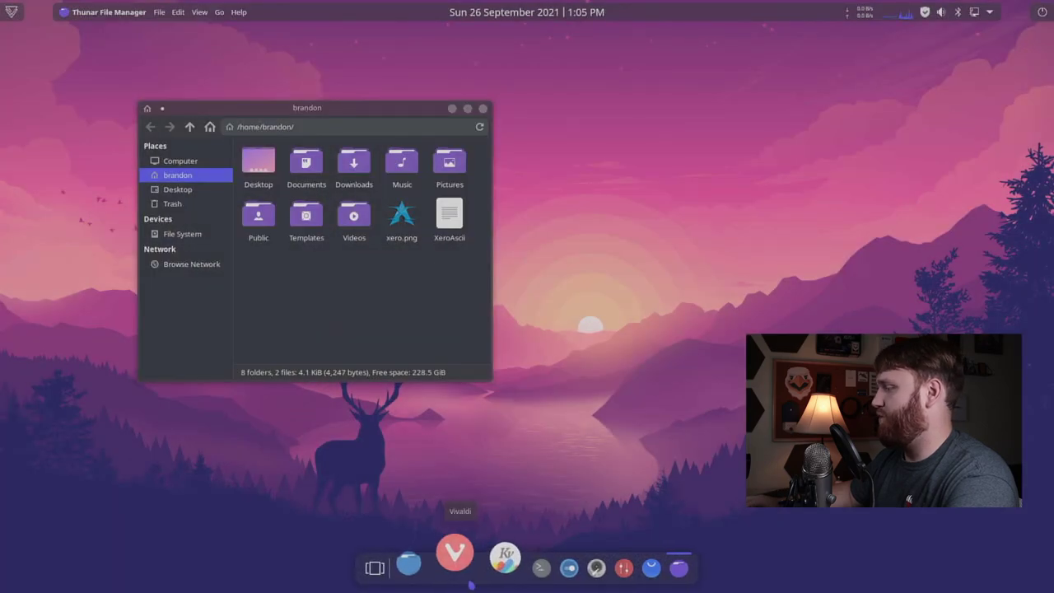
left_click(436, 554)
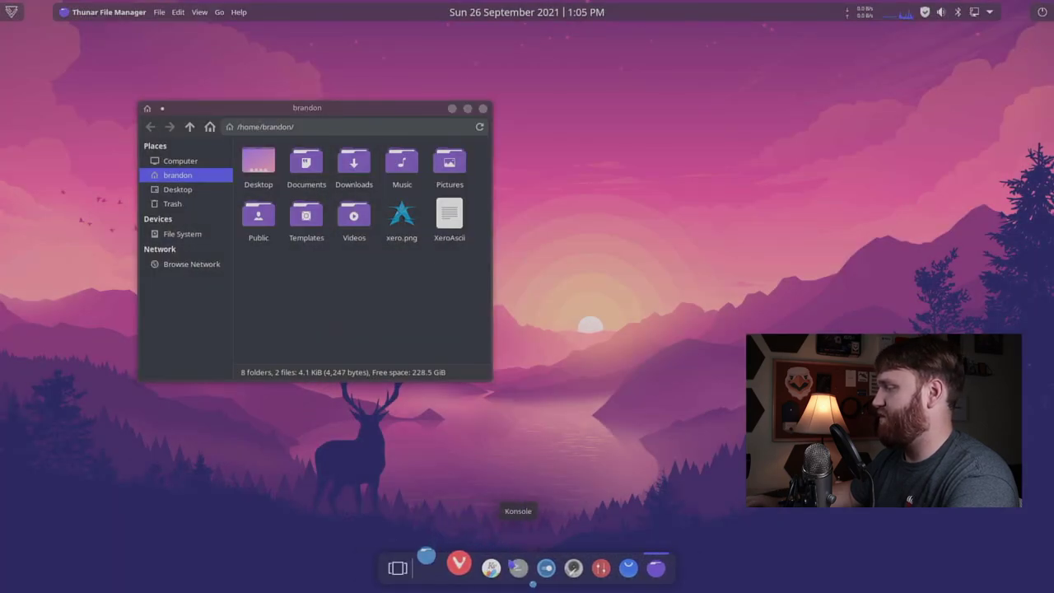
left_click(515, 555)
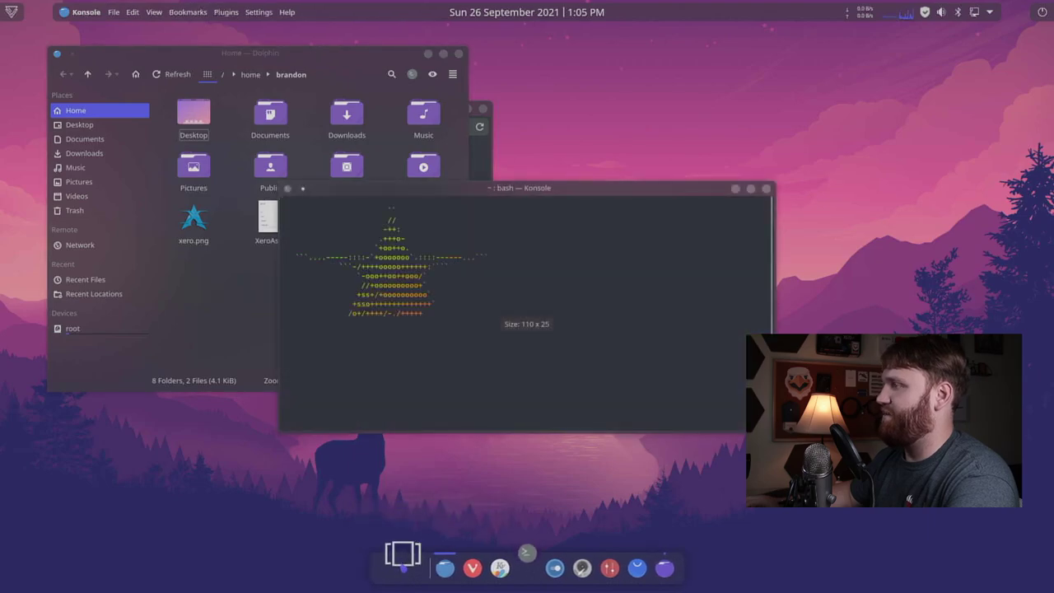
Close Dolphin, Thunar and Konsole in the window overview, then open and dismiss Edit Dock
left_click(402, 554)
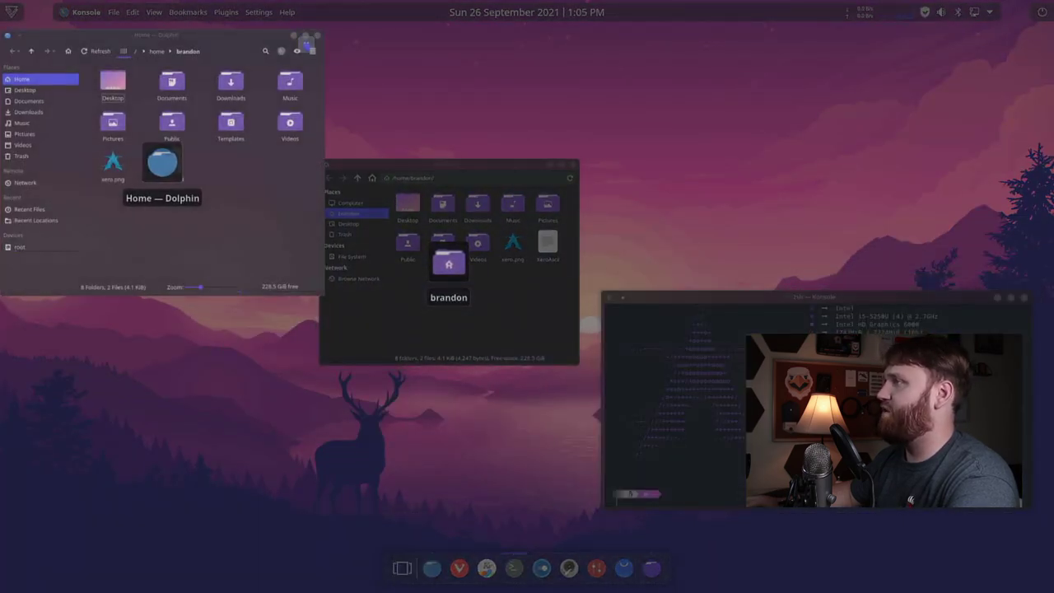
left_click(305, 42)
left_click(341, 44)
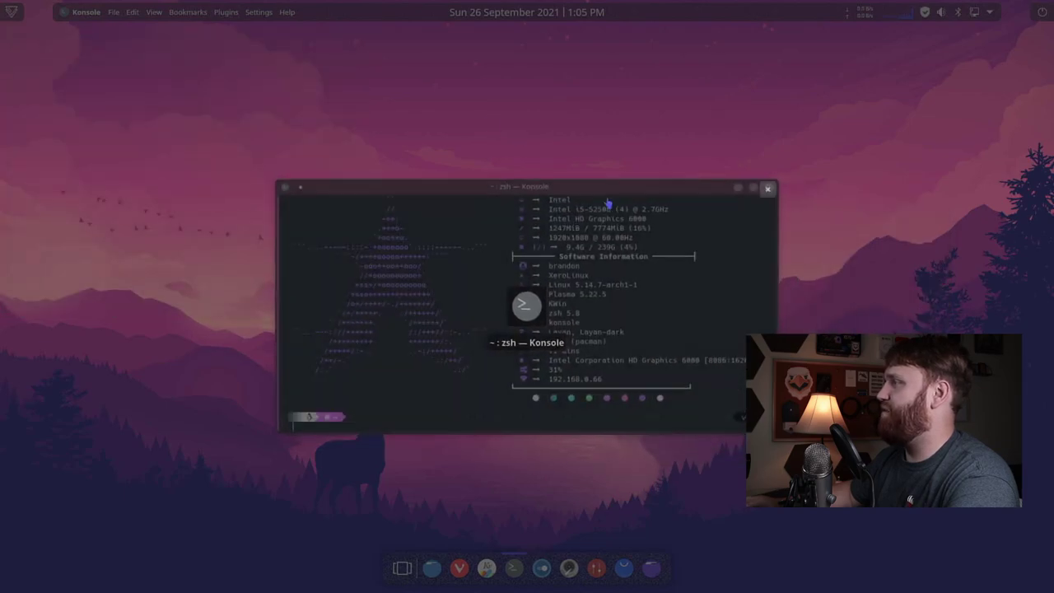
left_click(771, 184)
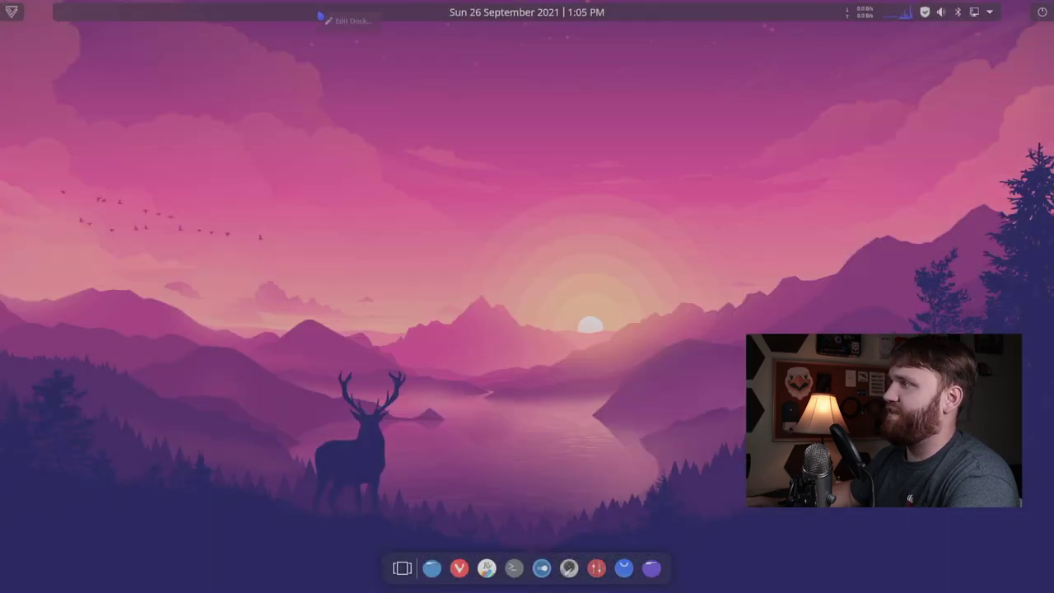
left_click(343, 22)
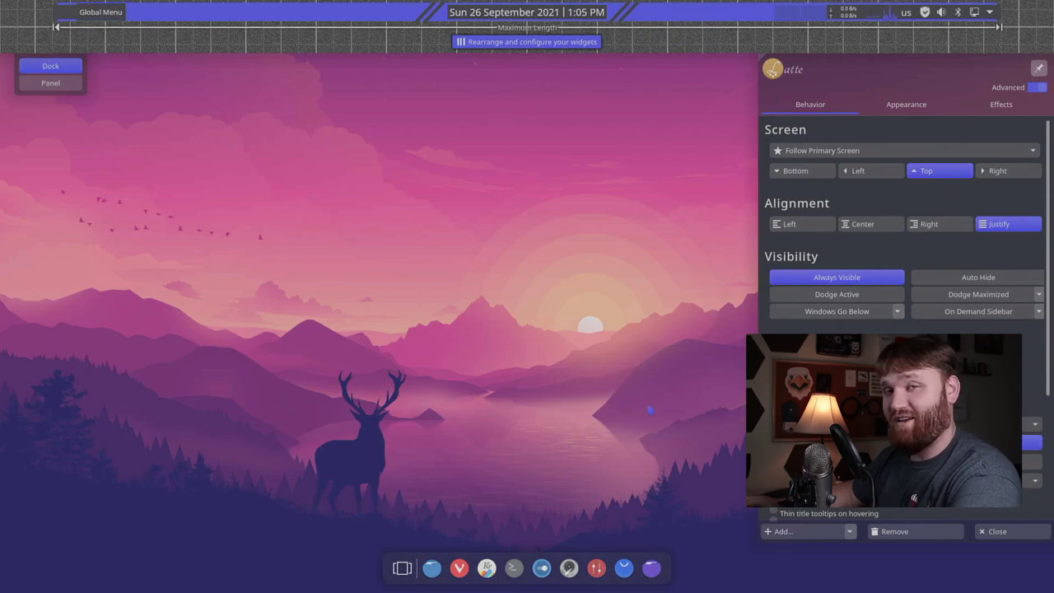
left_click(992, 531)
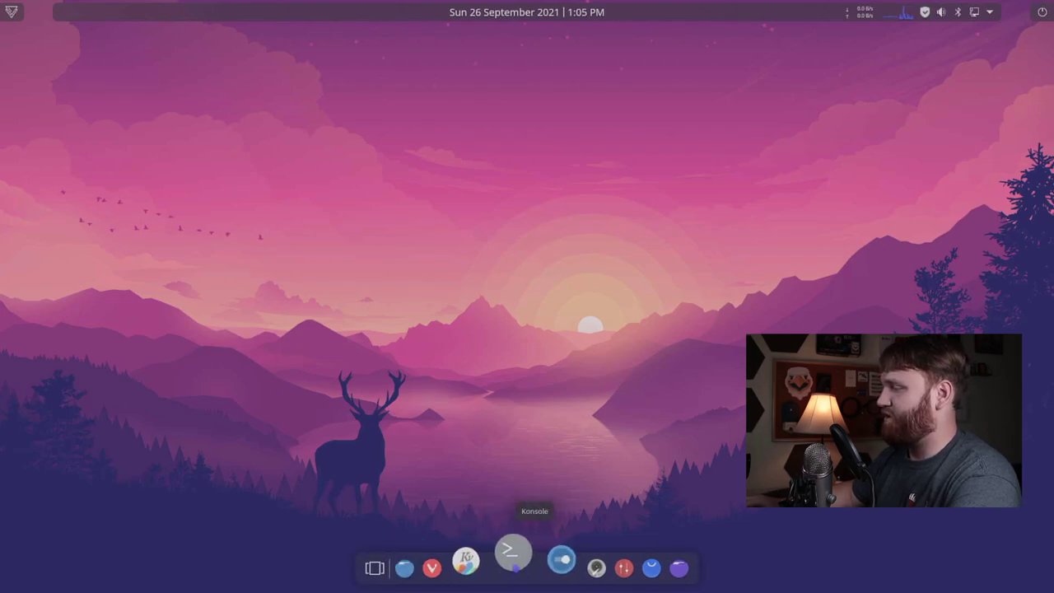
In System Settings, browse Application Style, Plasma Style, Colours, Window Decorations and Icons pages
left_click(565, 581)
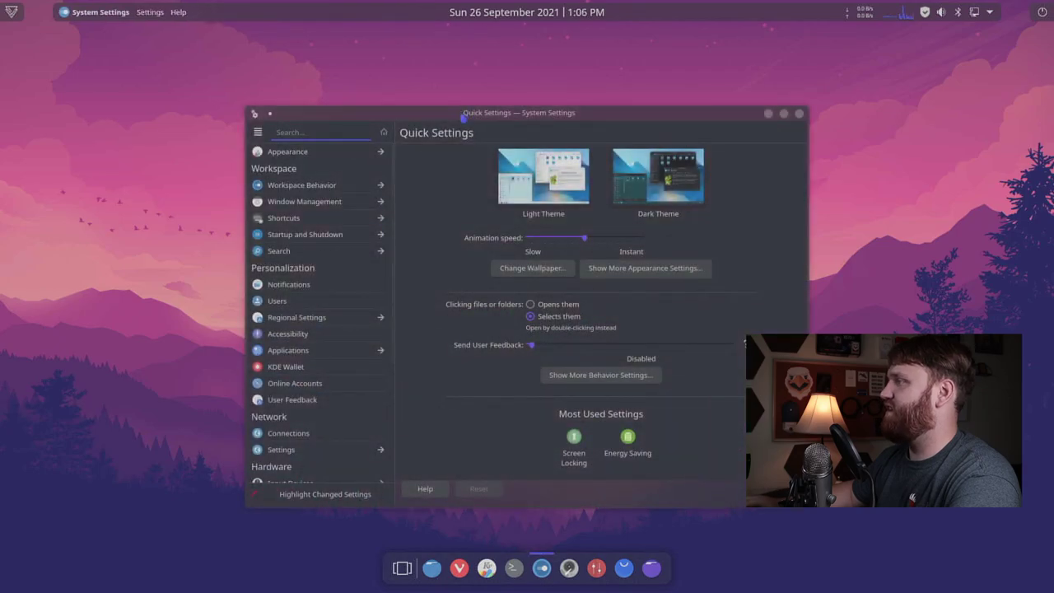
left_click_drag(464, 116, 148, 96)
left_click(161, 117)
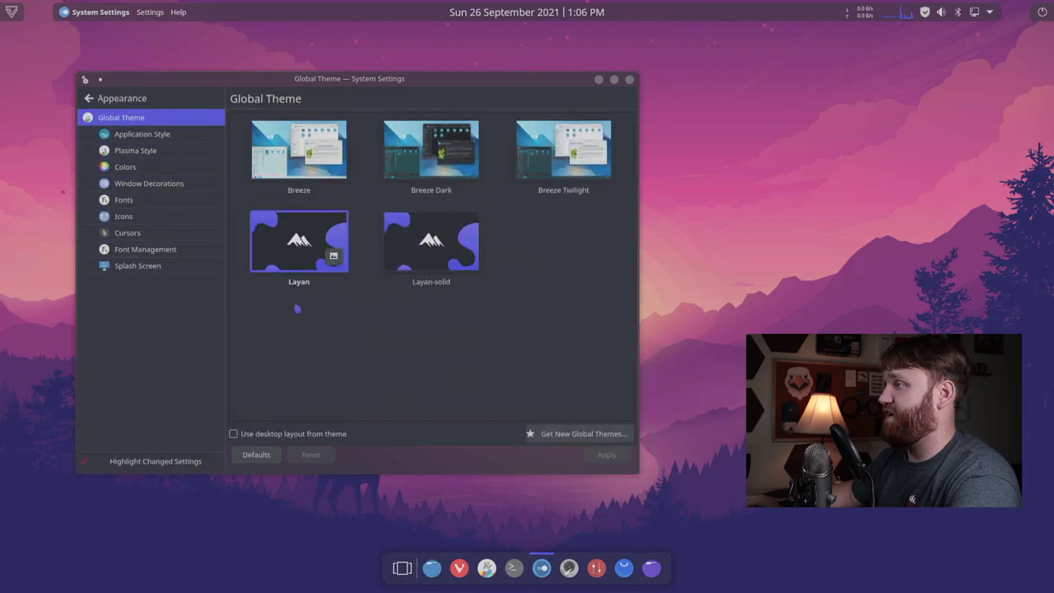
left_click(132, 135)
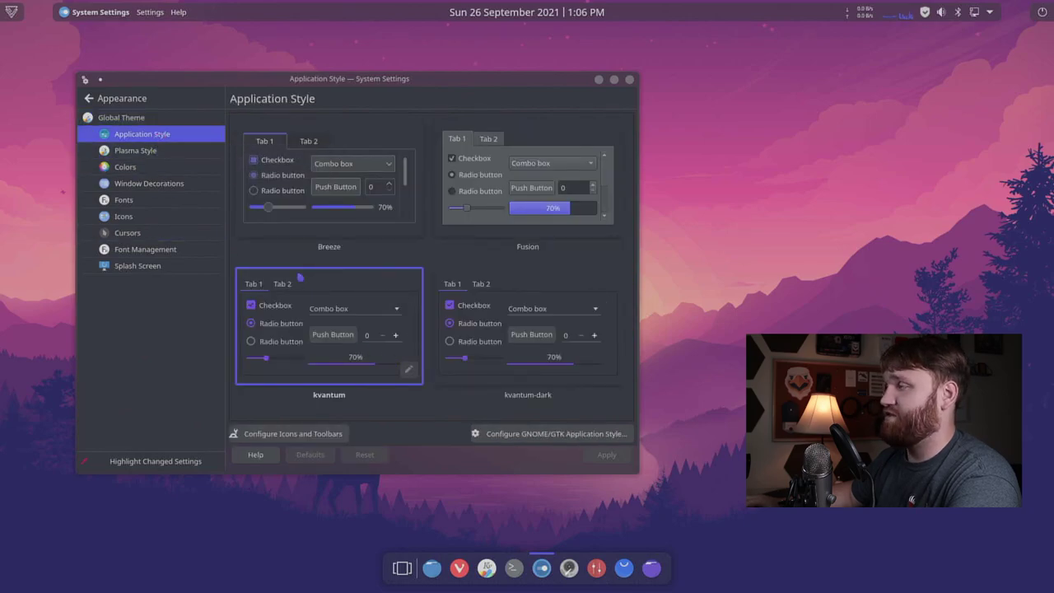
left_click(124, 150)
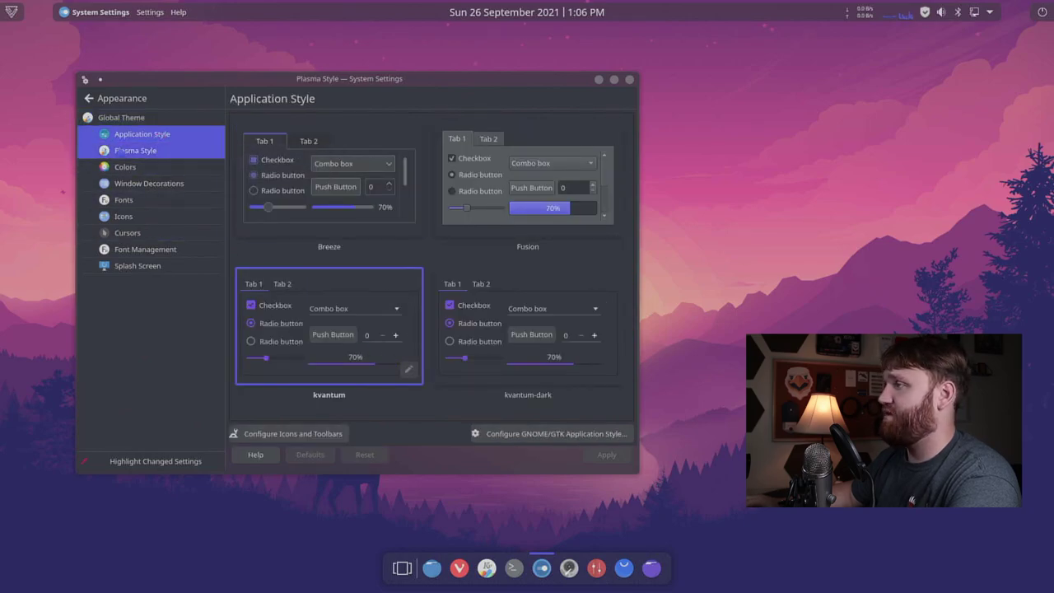
left_click(157, 167)
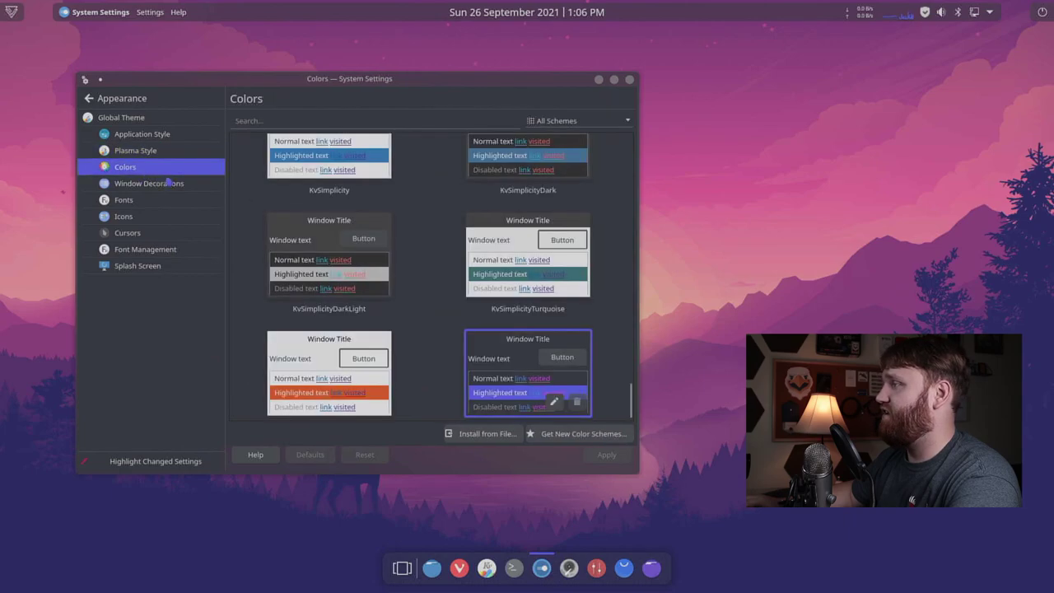
scroll(535, 383, "down", 1)
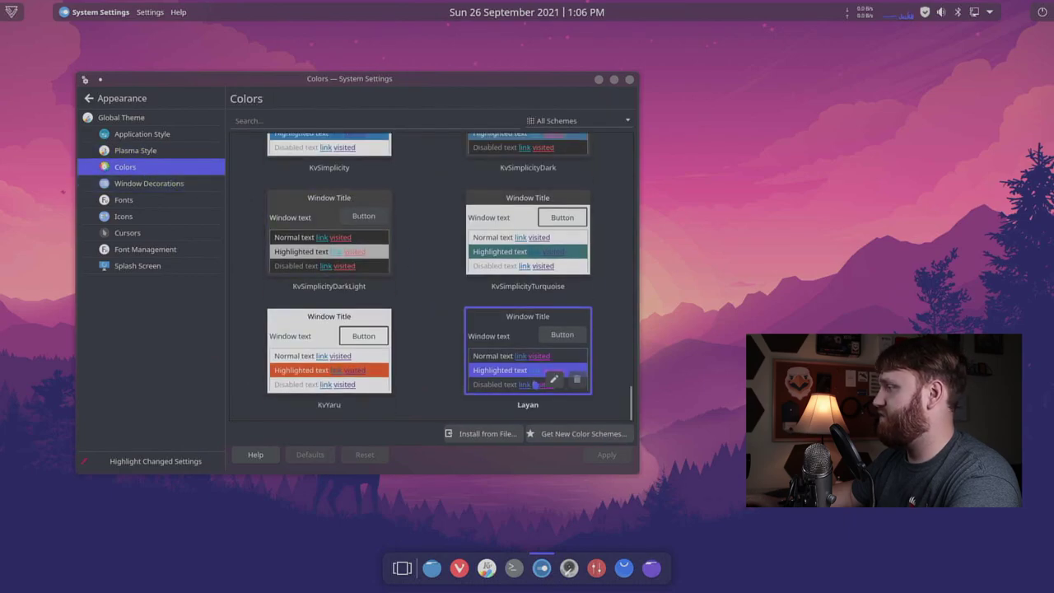
left_click(148, 183)
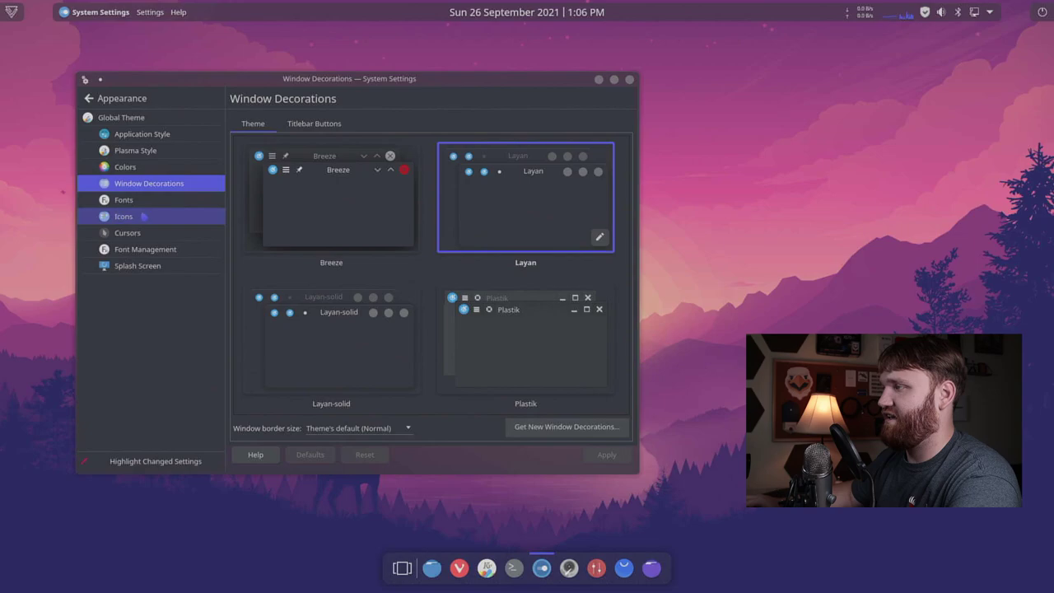
left_click(182, 216)
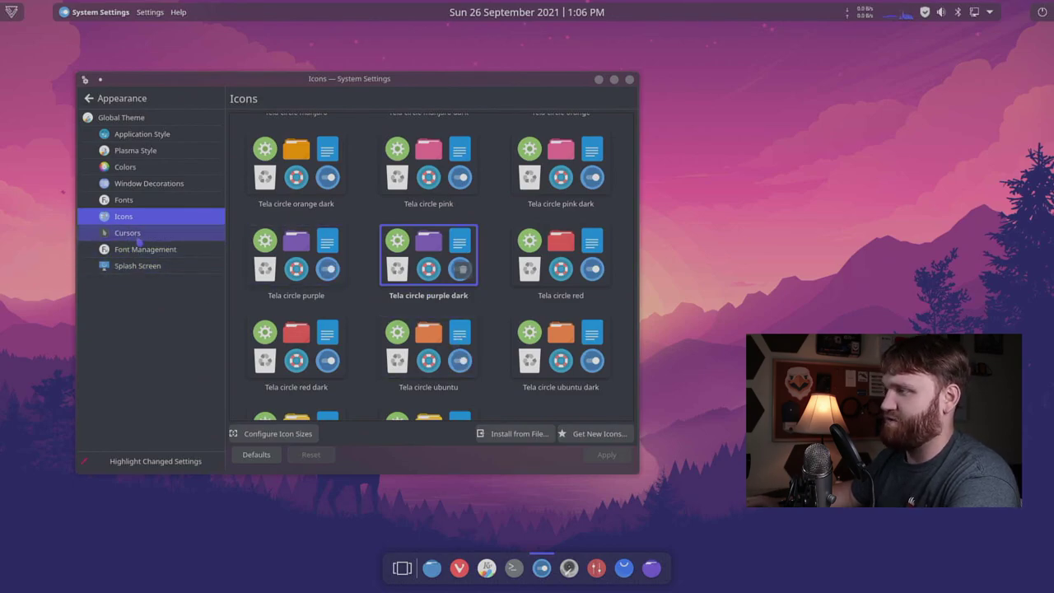
Select and apply the Bibata-Modern-Ice cursor theme
left_click(141, 237)
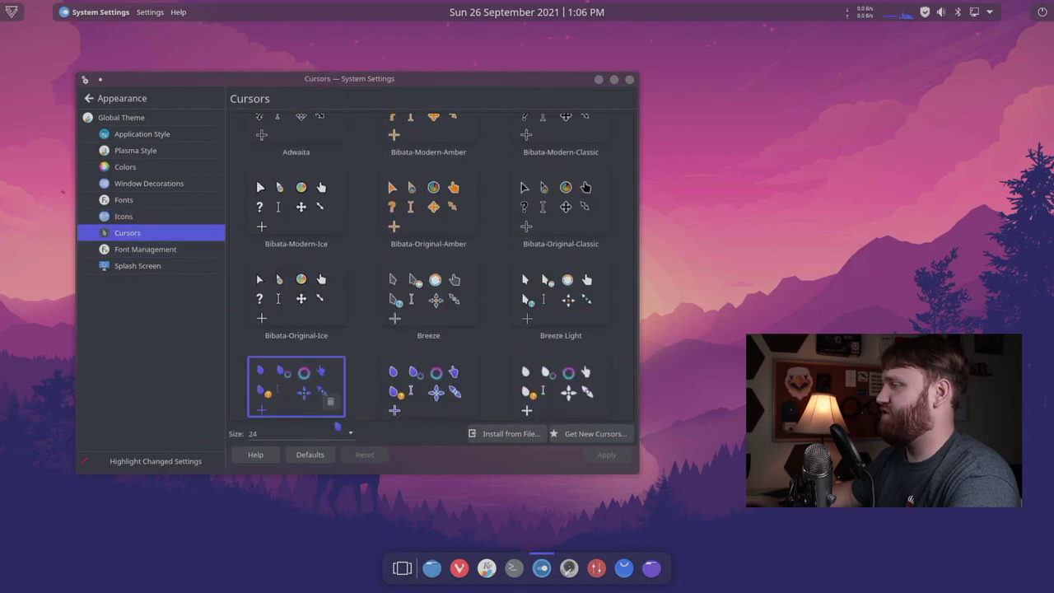
scroll(337, 396, "down", 1)
scroll(330, 330, "up", 2)
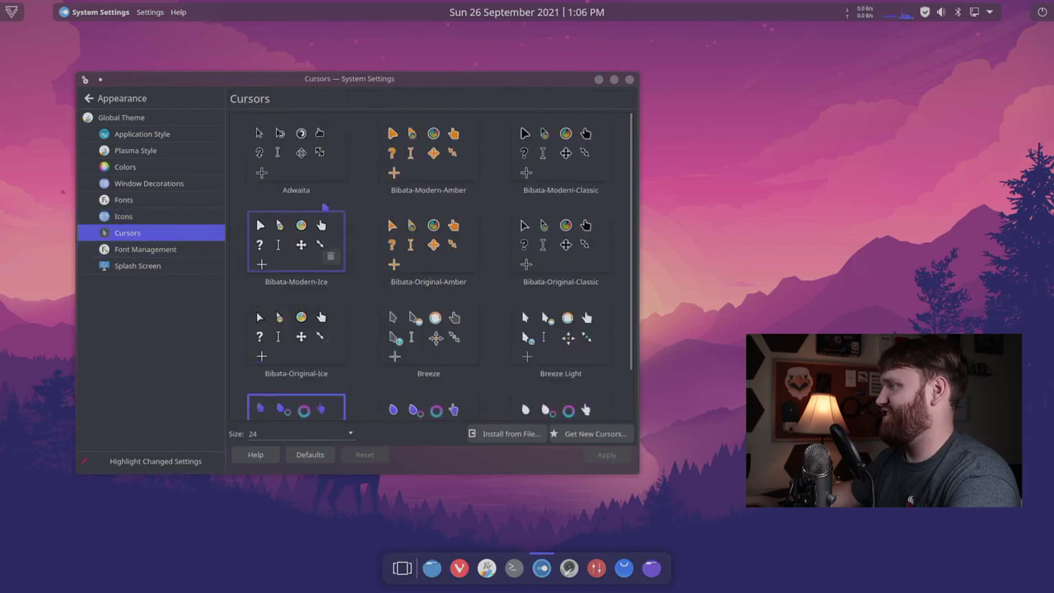
left_click(298, 151)
left_click(606, 455)
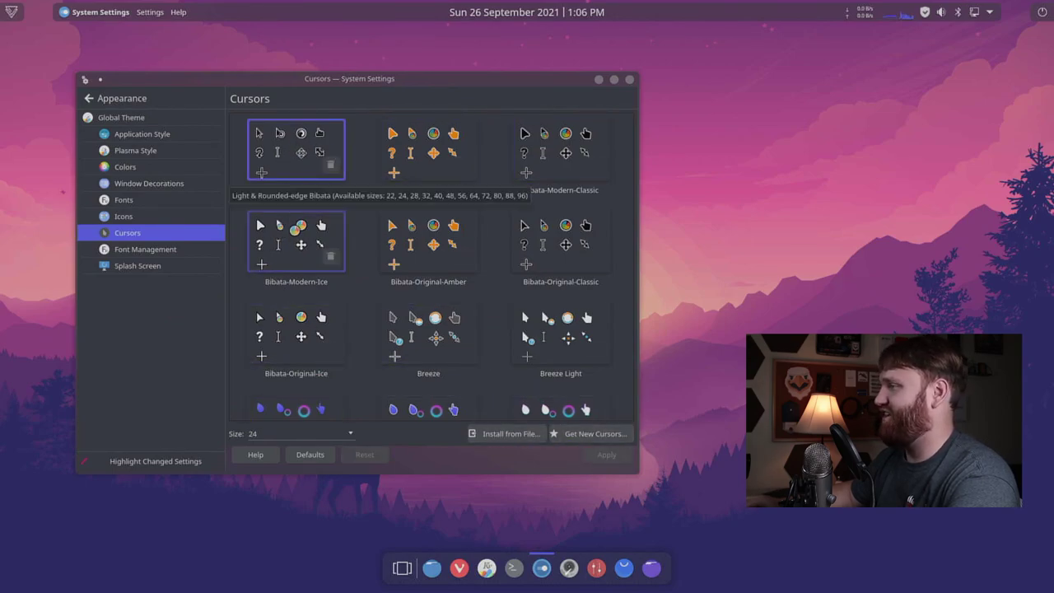
Look over the Fonts and Splash Screen pages, then close System Settings
scroll(294, 229, "down", 1)
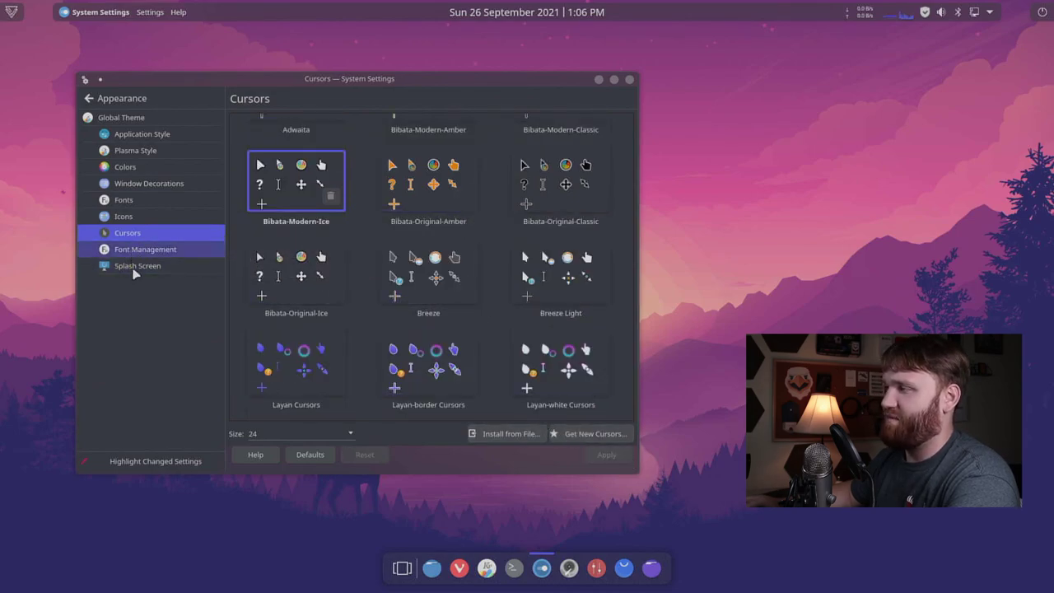
left_click(204, 249)
left_click(159, 266)
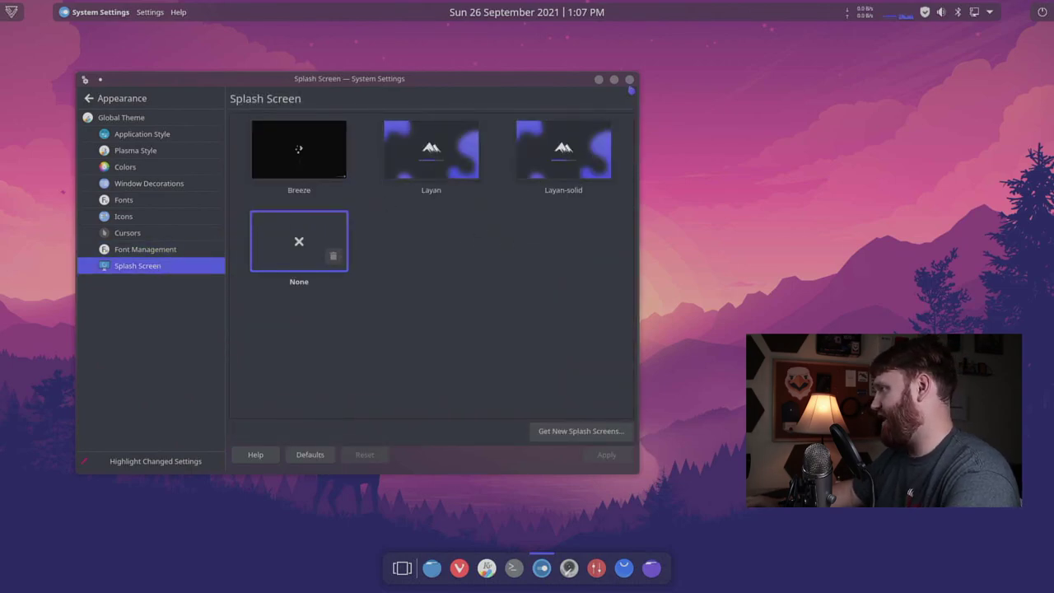
left_click(631, 85)
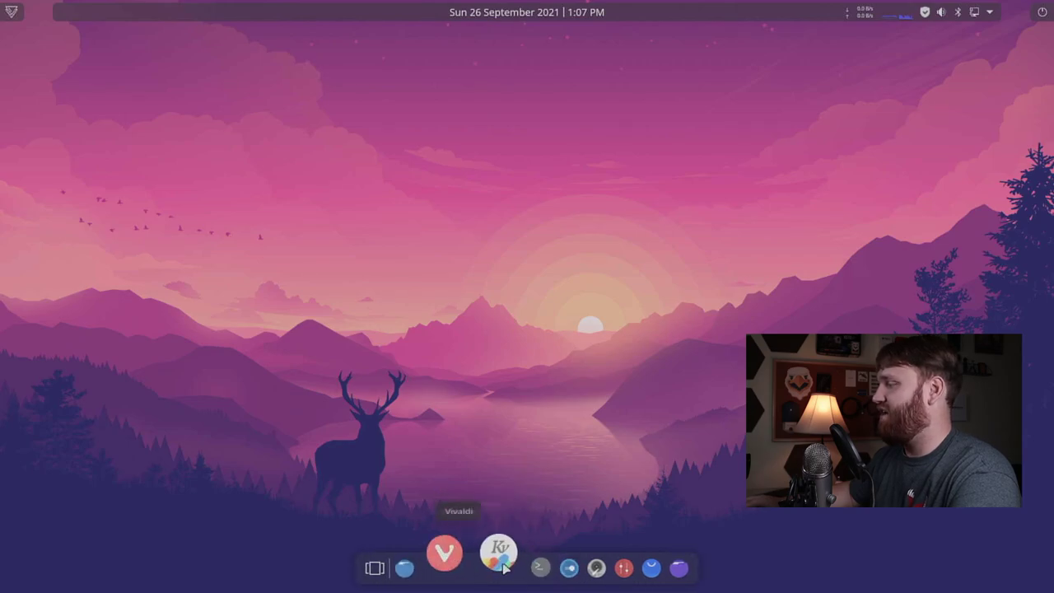
left_click(543, 566)
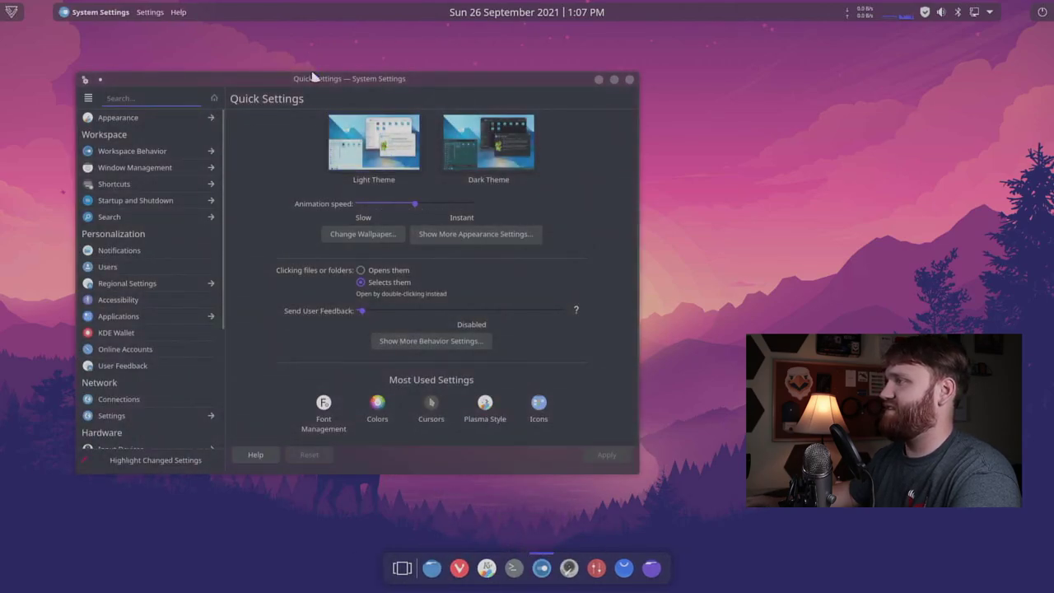
mouse_move(315, 78)
left_mouse_down()
mouse_move(488, 149)
mouse_move(348, 106)
mouse_move(318, 74)
left_mouse_up()
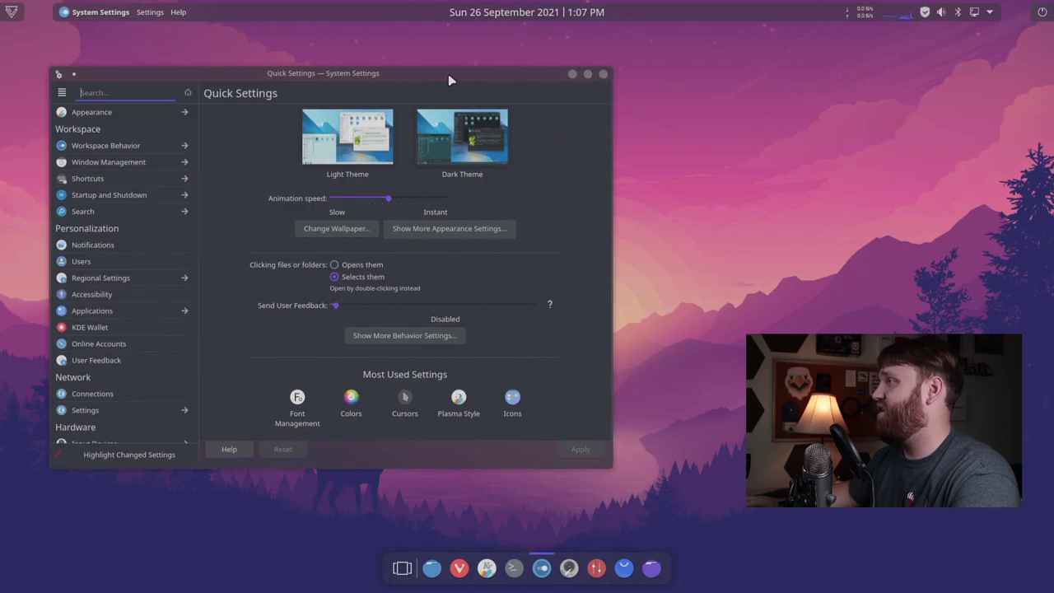
left_click_drag(449, 80, 416, 157)
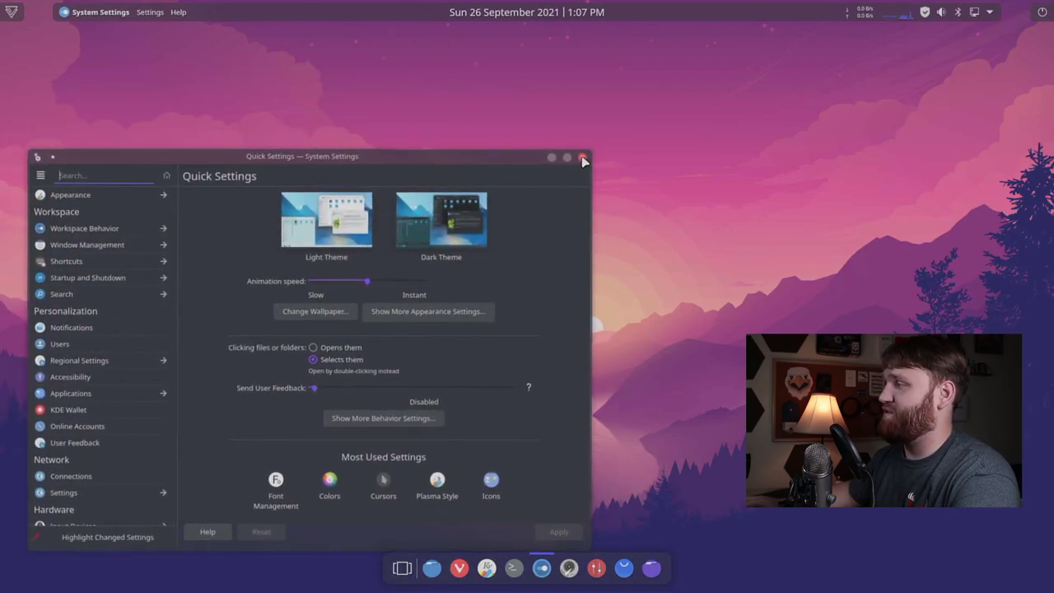
left_click(583, 158)
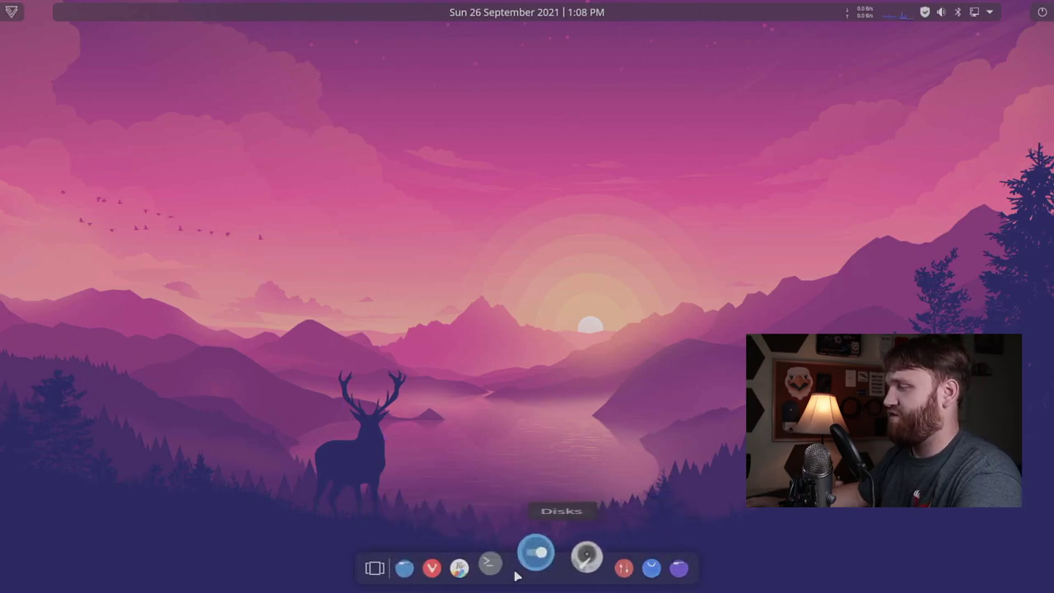
right_click(159, 204)
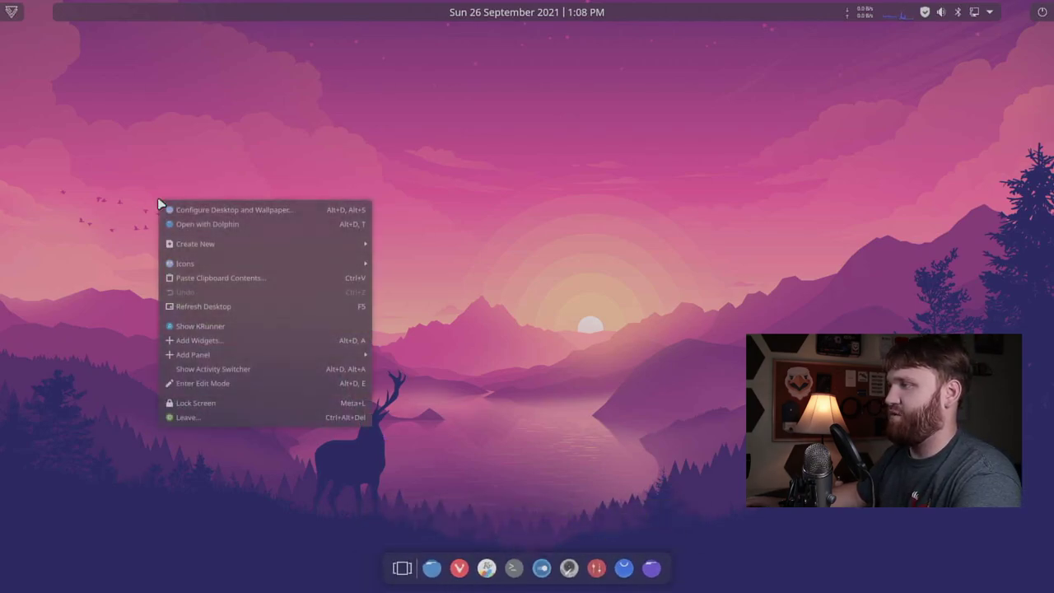
left_click(266, 211)
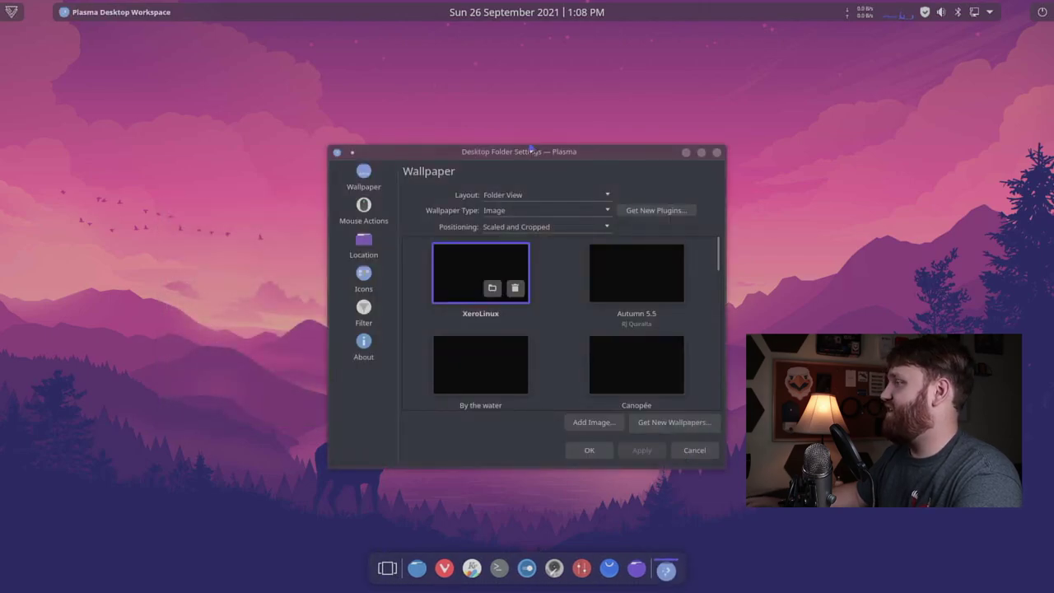
left_click_drag(528, 151, 289, 84)
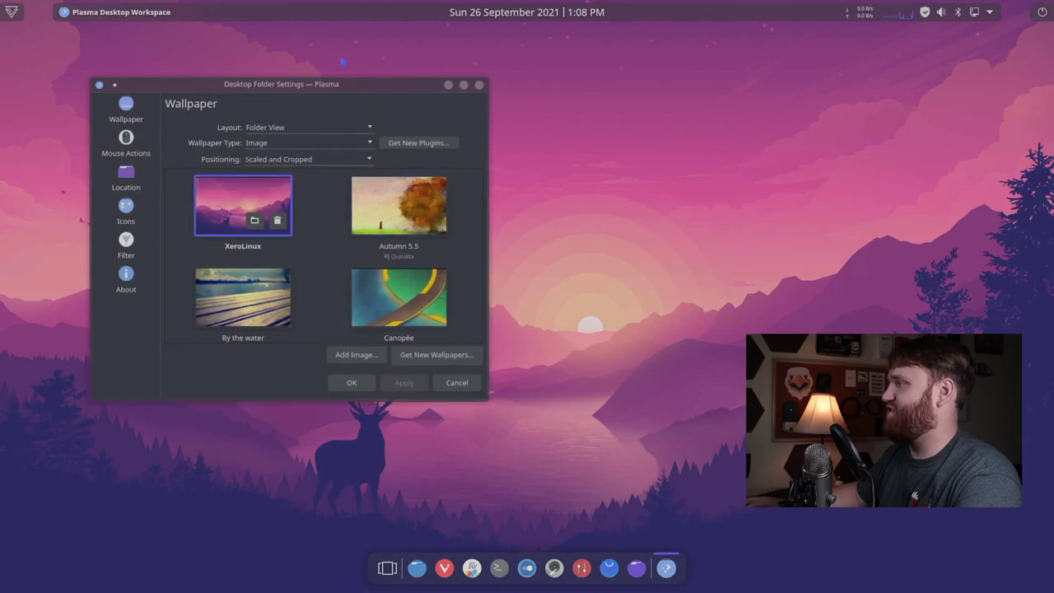
scroll(306, 287, "down", 10)
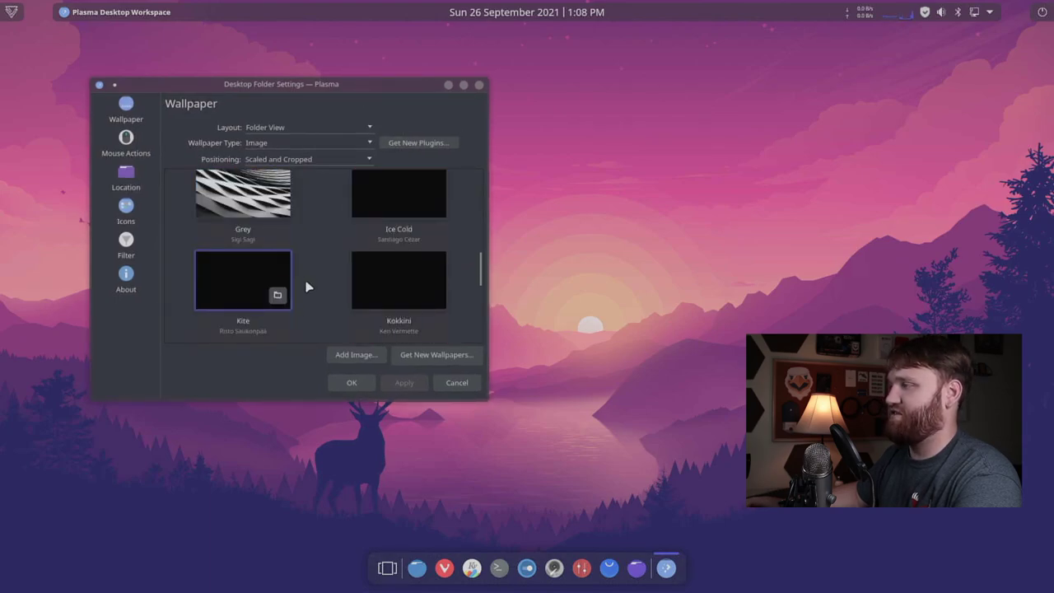
scroll(321, 276, "down", 8)
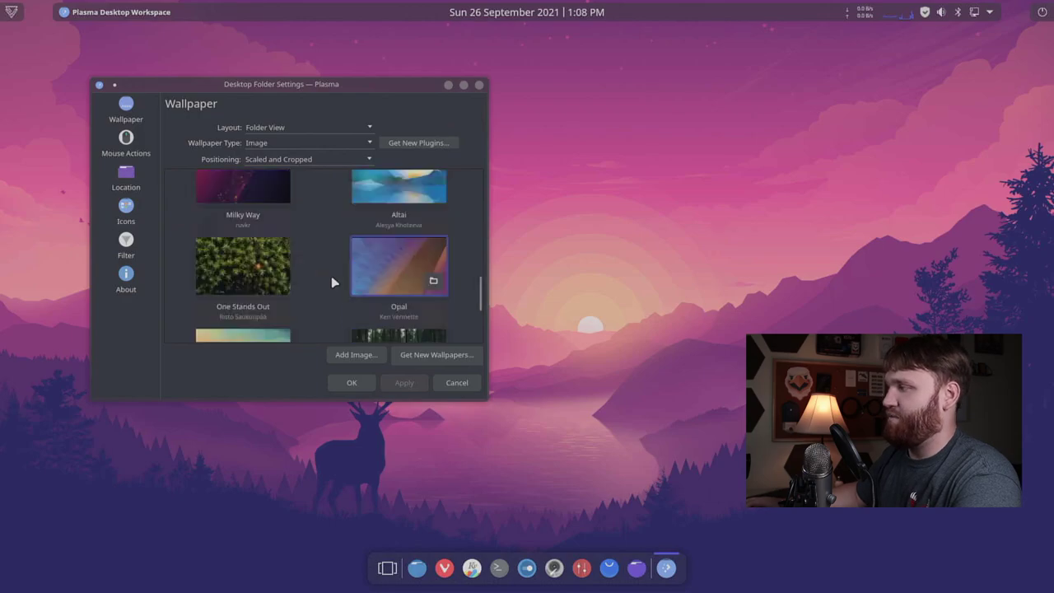
scroll(331, 276, "up", 18)
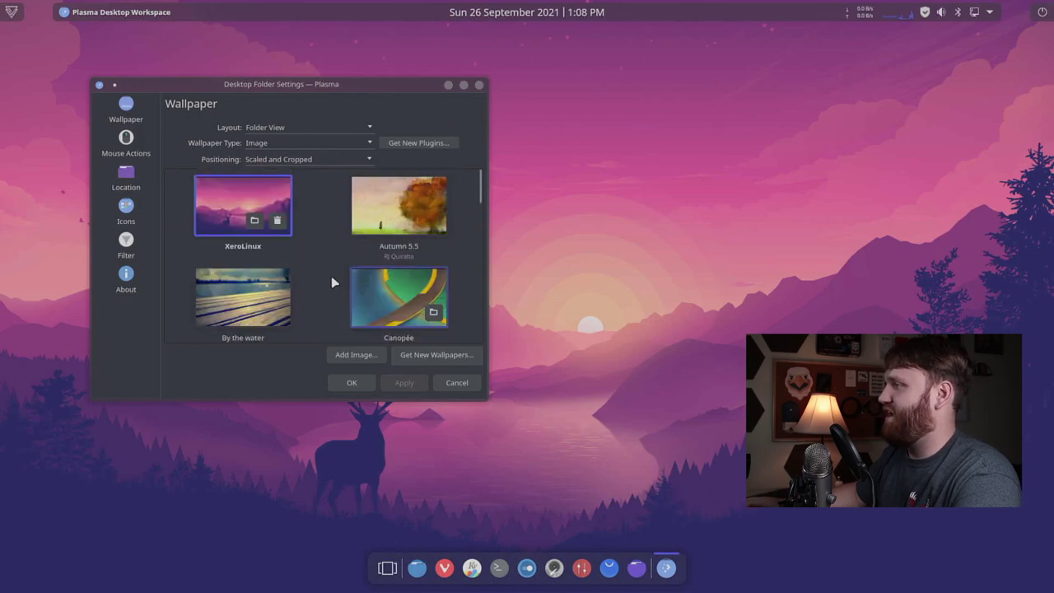
left_click(478, 87)
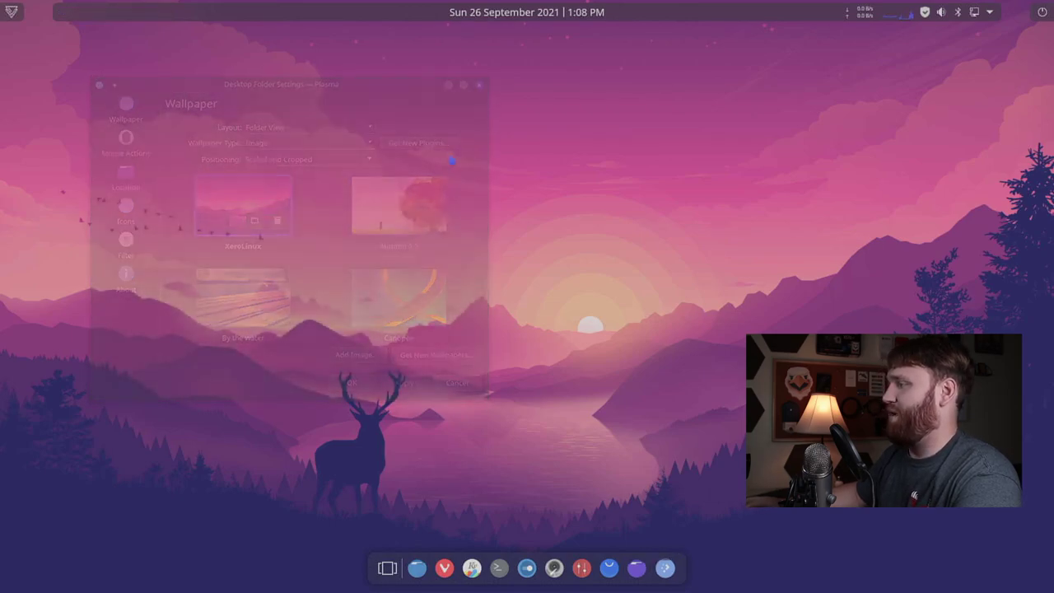
left_click_drag(834, 170, 188, 360)
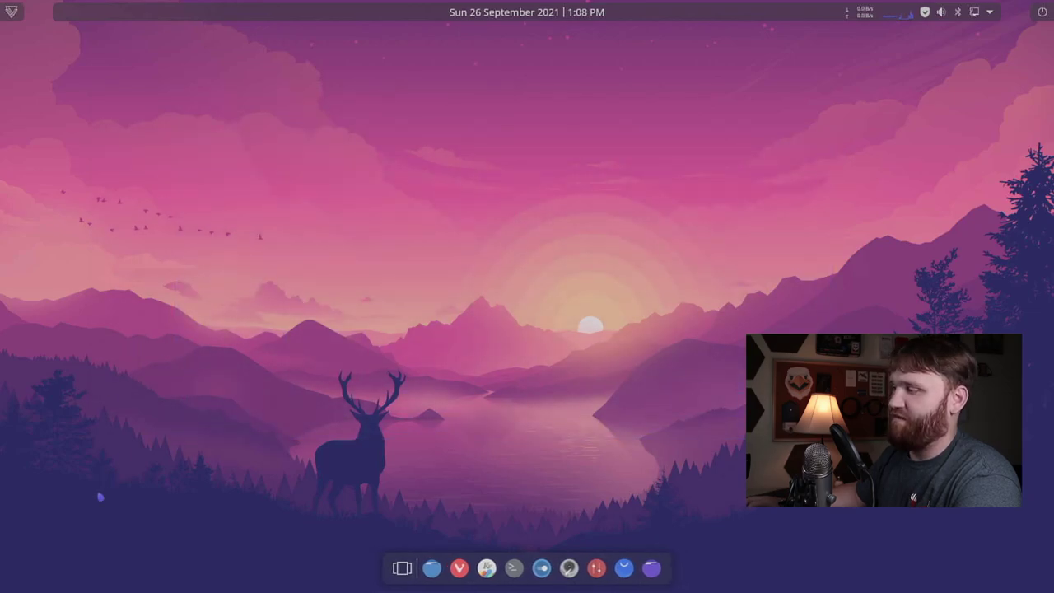
left_click_drag(102, 515, 174, 238)
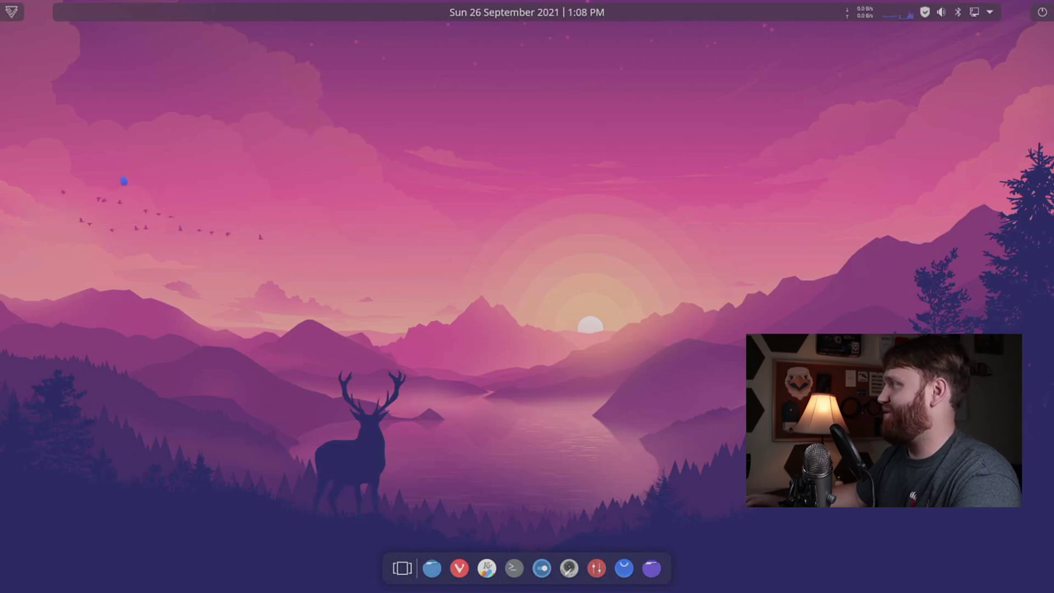